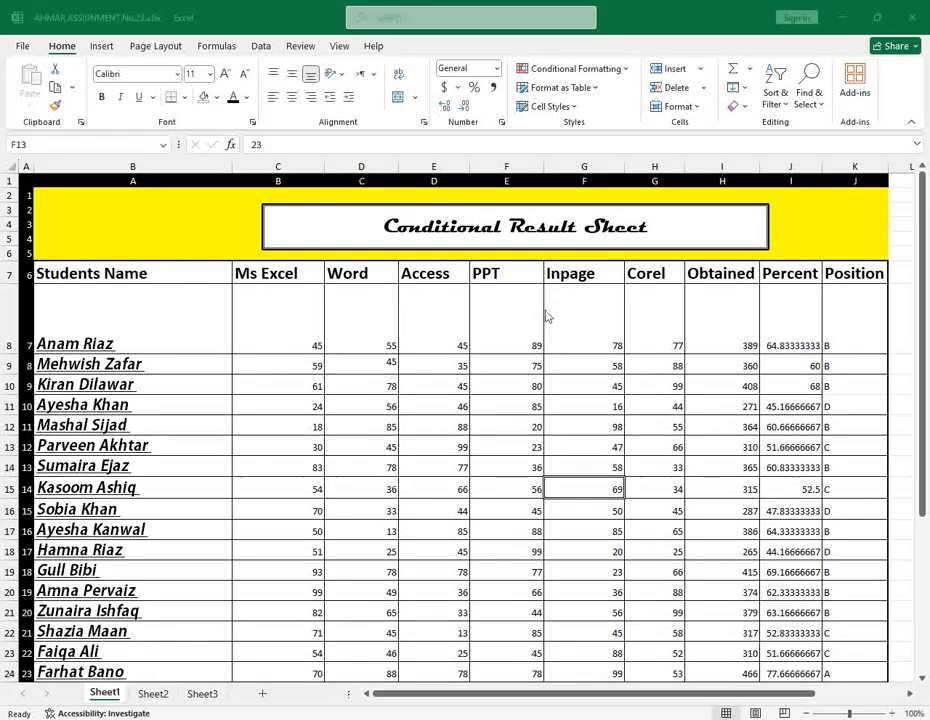
left_click_drag(293, 326, 285, 512)
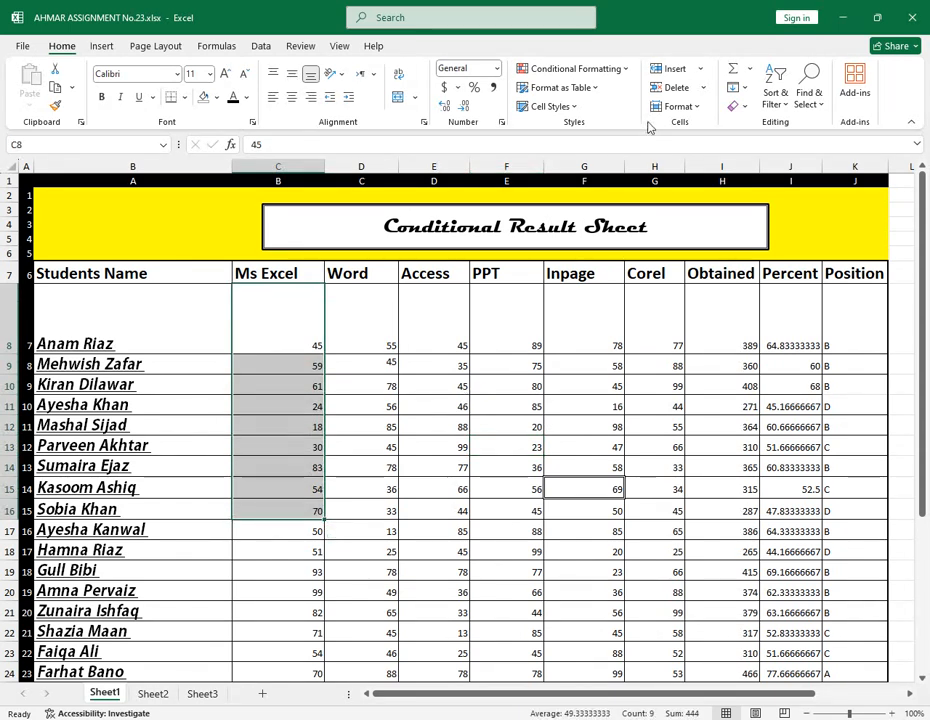
left_click(700, 68)
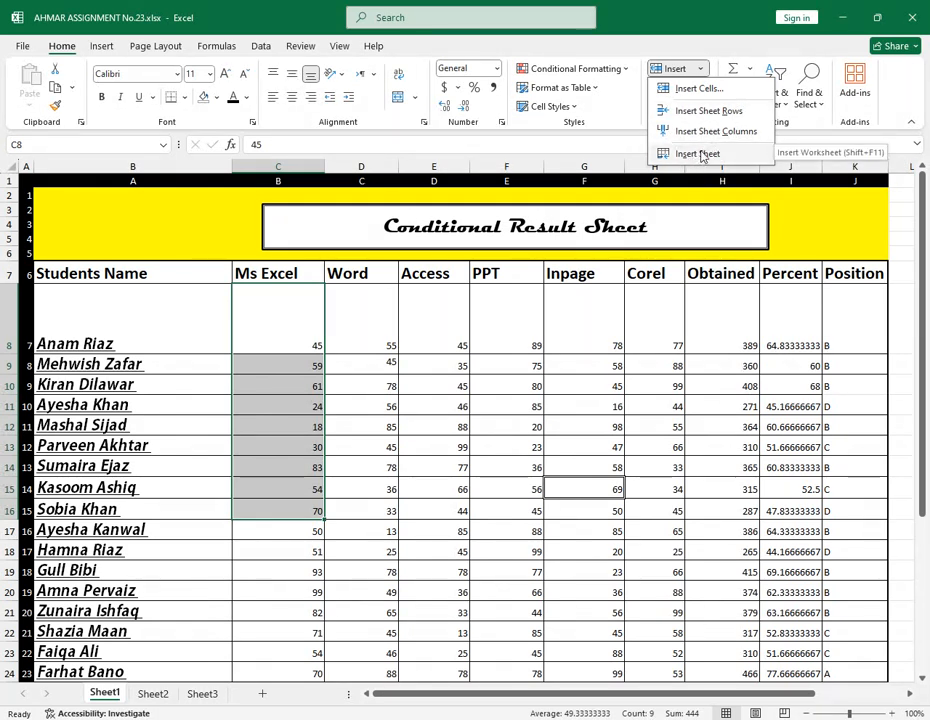
left_click(442, 401)
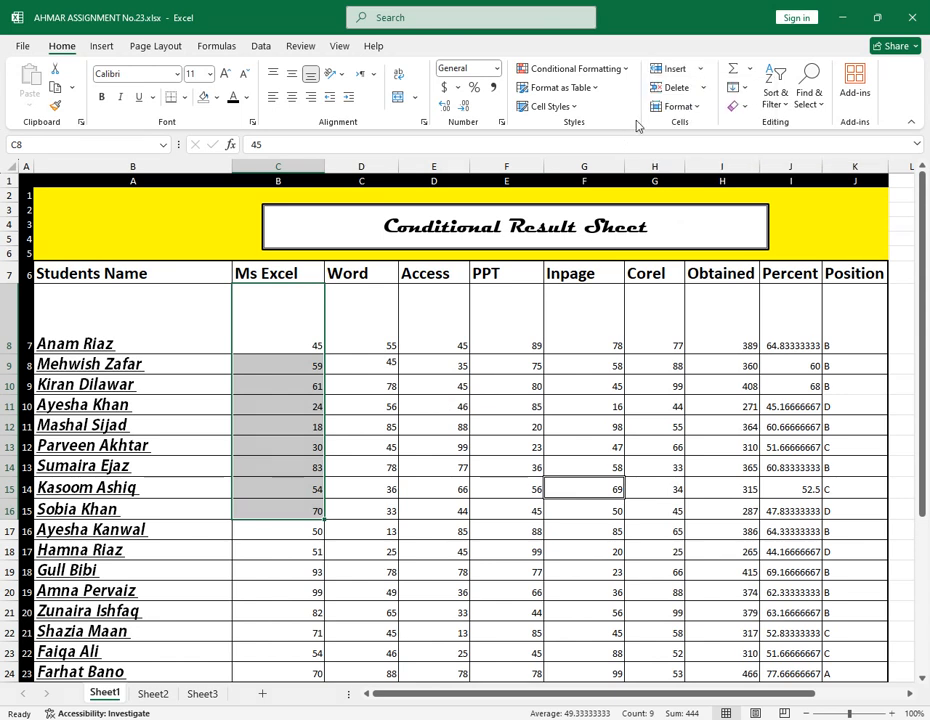
left_click(702, 69)
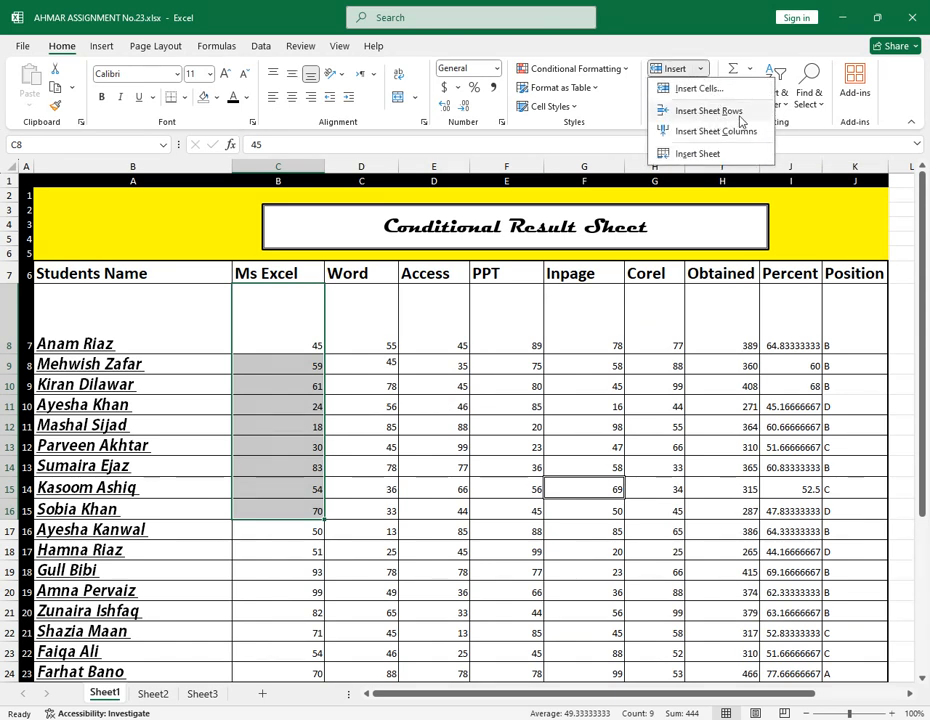
left_click(490, 415)
left_click(348, 403)
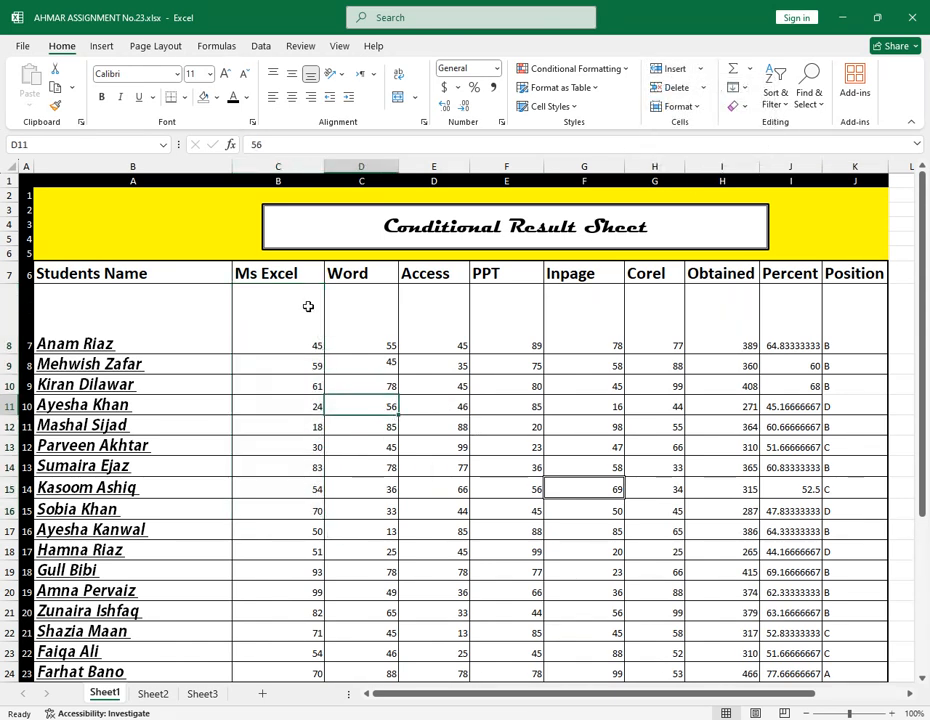
left_click_drag(307, 310, 290, 510)
left_click(358, 352)
left_click_drag(358, 352, 362, 488)
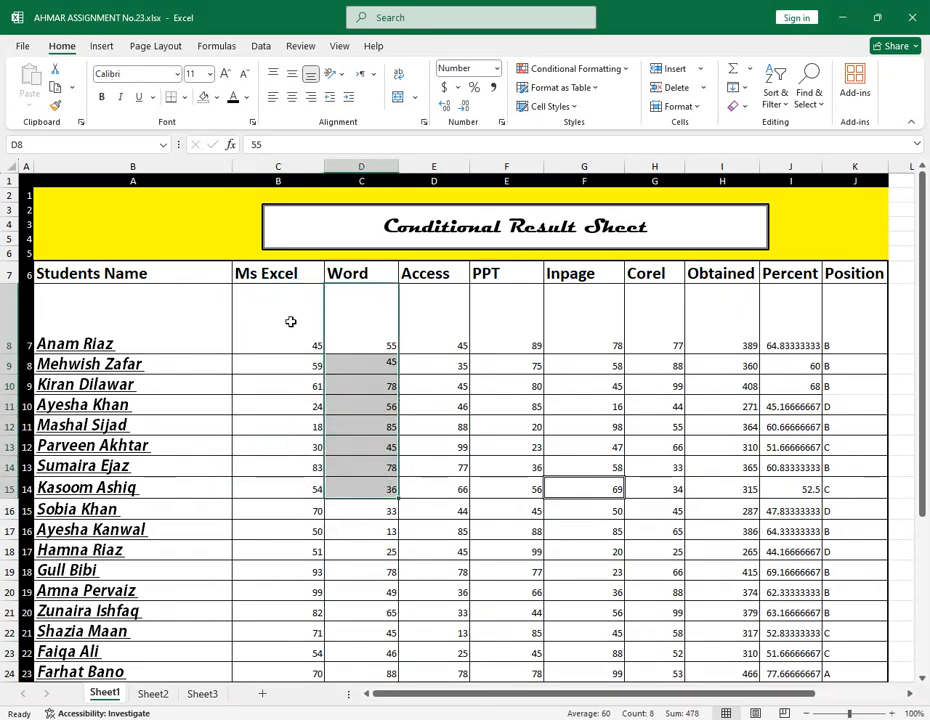
left_click_drag(291, 322, 295, 551)
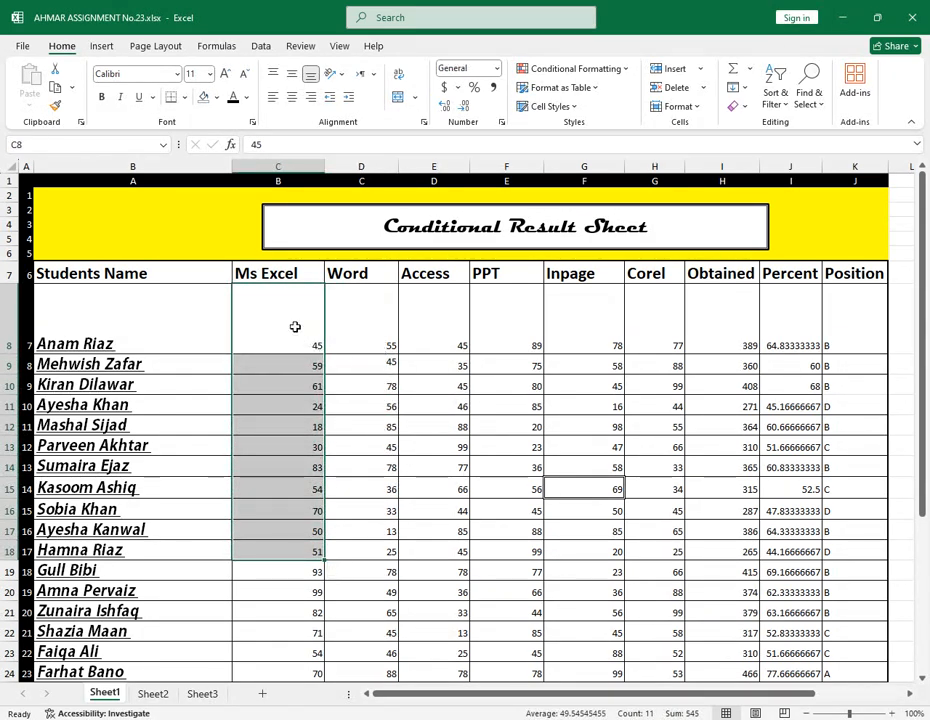
Step: Insert blank cells over the Ms Excel column, from its header down to the last student's row, shifting the existing cells right
left_click_drag(295, 273, 305, 629)
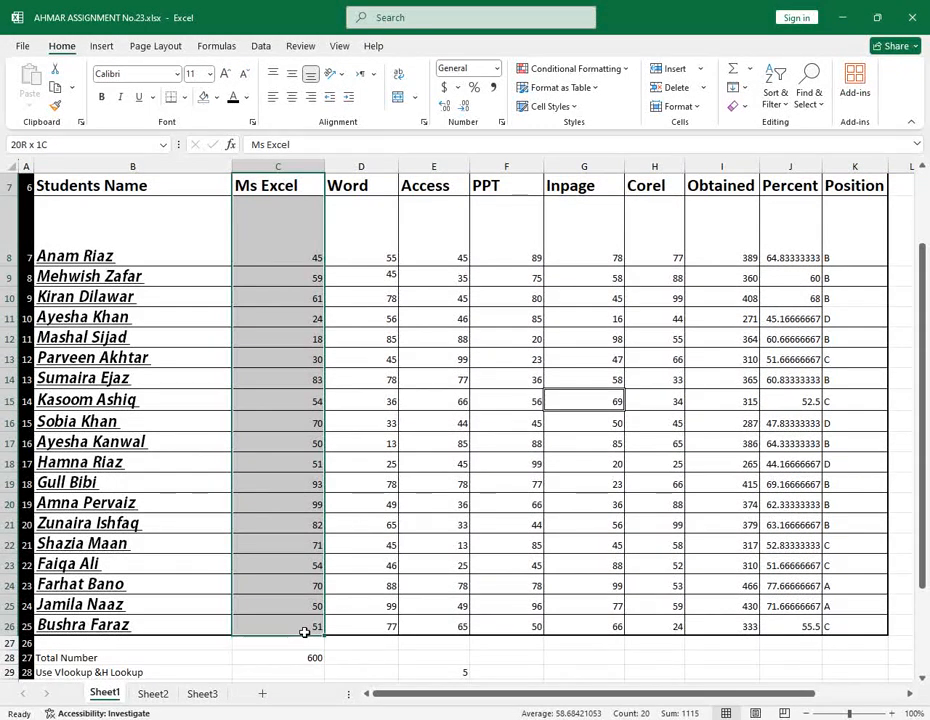
scroll(292, 486, "up", 2)
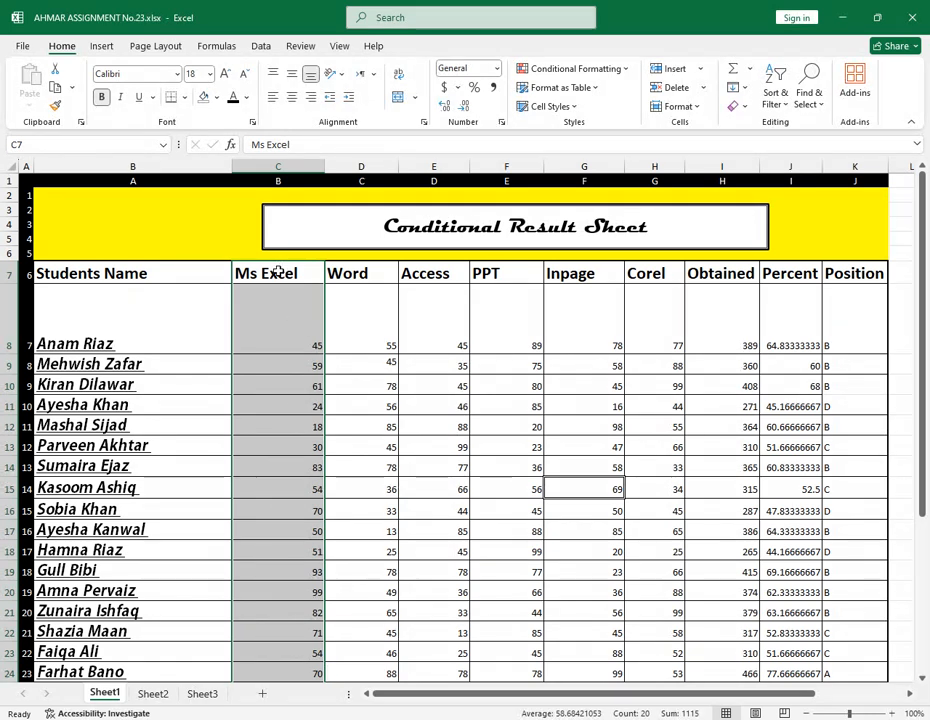
left_click_drag(283, 270, 245, 660)
scroll(440, 440, "up", 2)
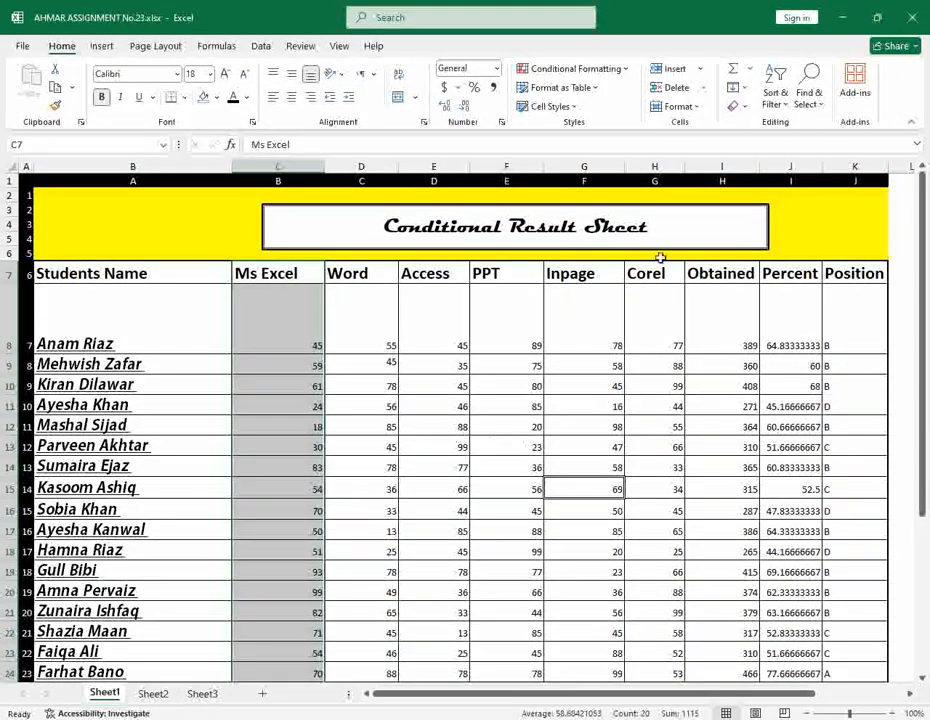
left_click(703, 70)
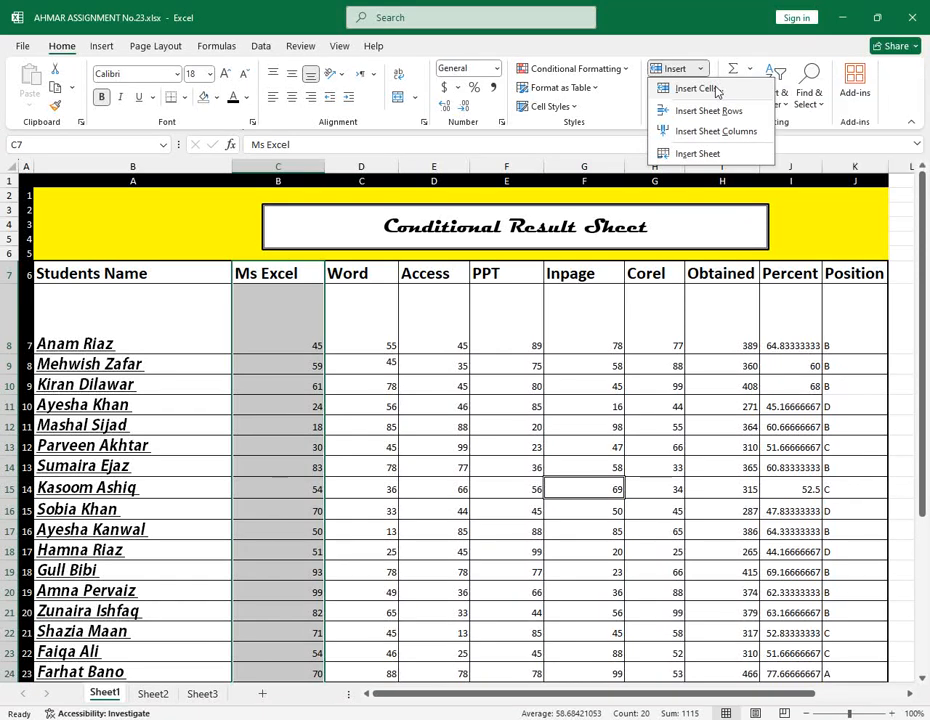
left_click(715, 90)
left_click_drag(538, 352, 518, 291)
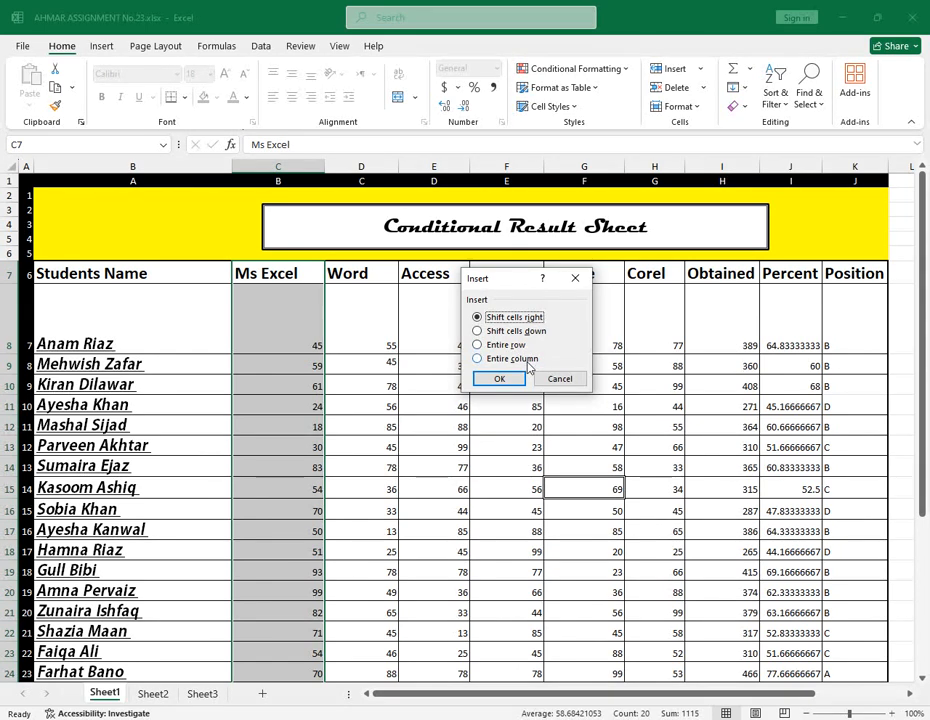
left_click(478, 331)
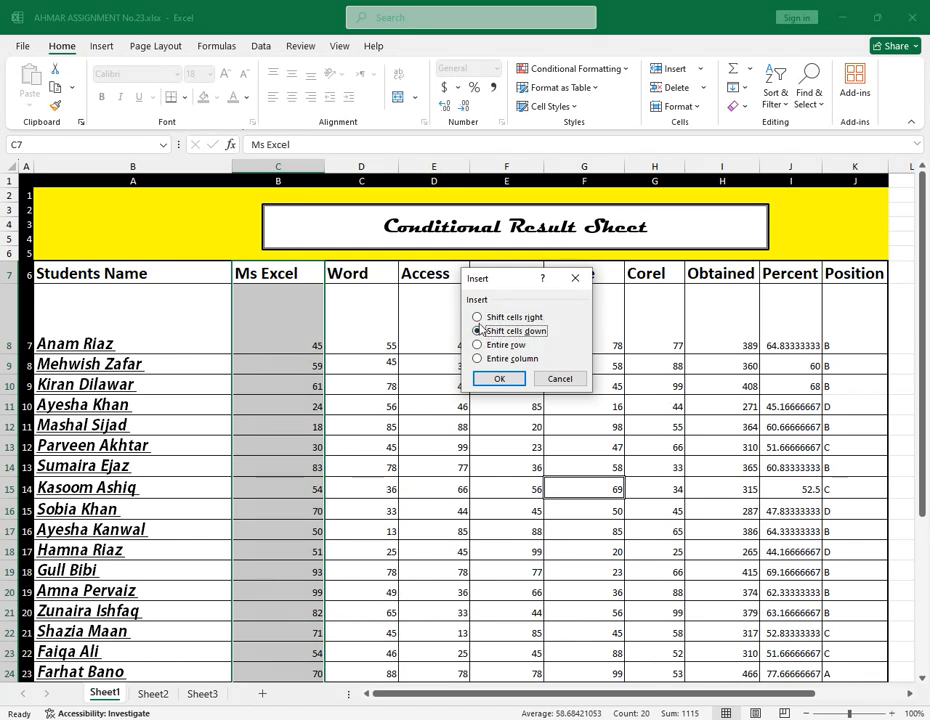
left_click(479, 318)
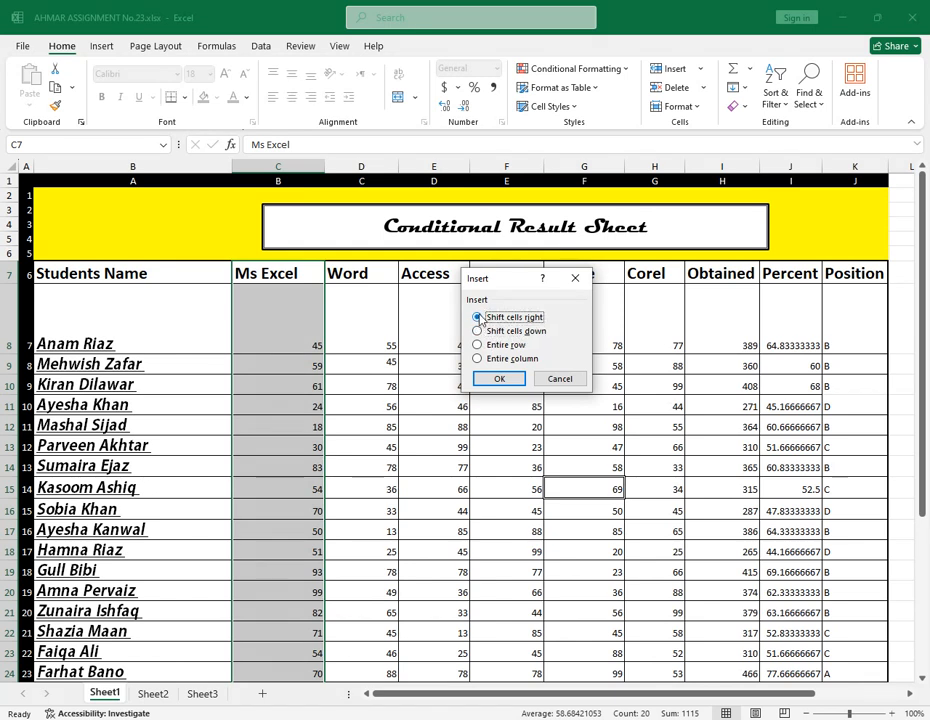
left_click(499, 380)
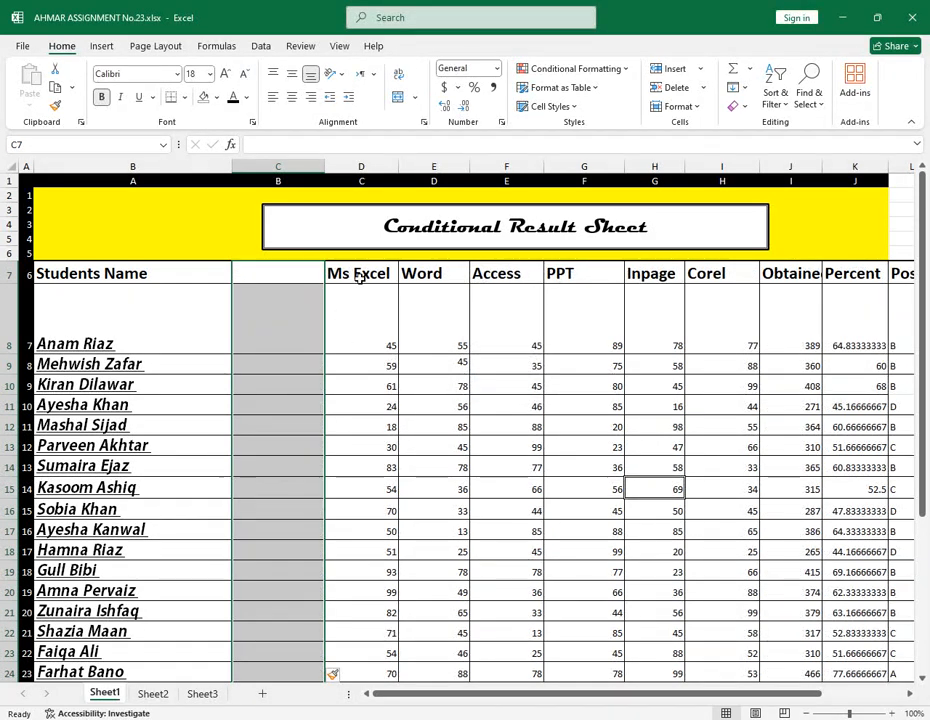
Step: Enter abc as the header of the blank column between Students Name and Ms Excel, in C7
left_click(510, 509)
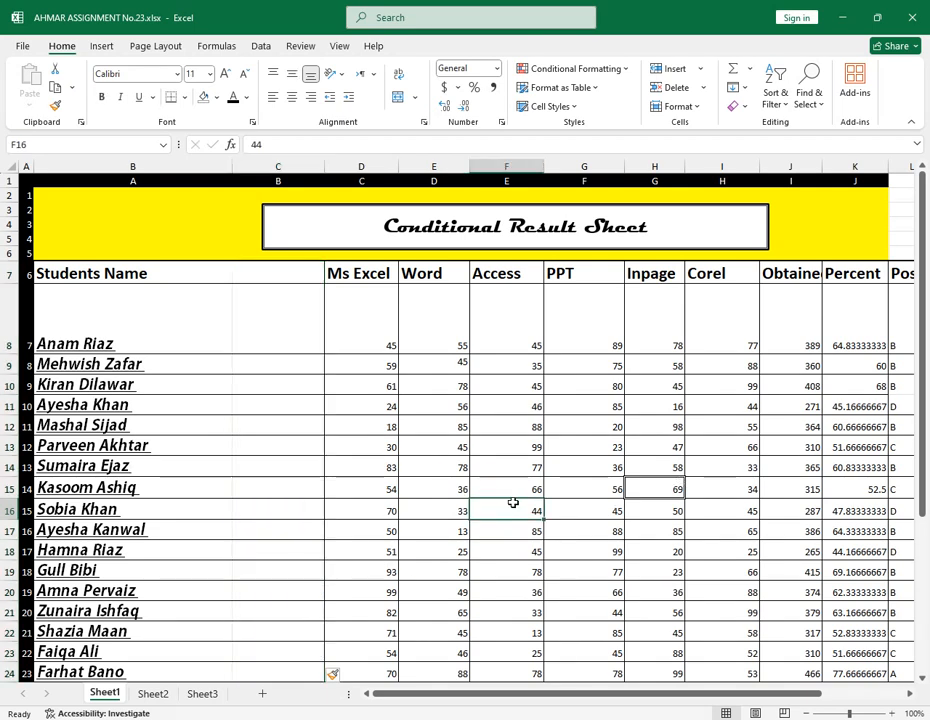
scroll(293, 465, "down", 3)
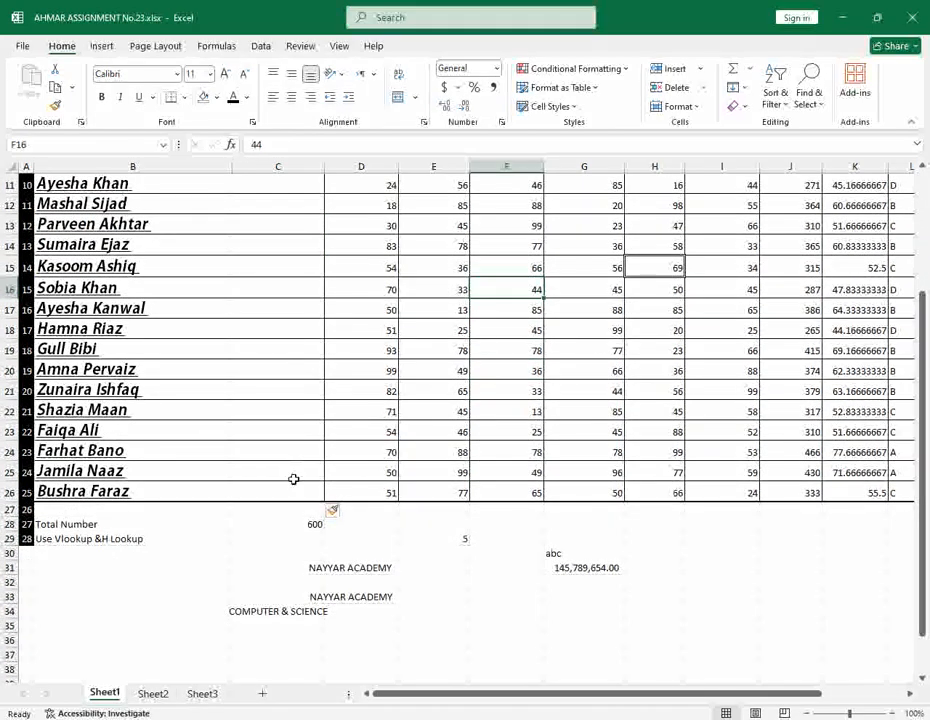
scroll(293, 479, "up", 4)
left_click_drag(286, 292, 305, 637)
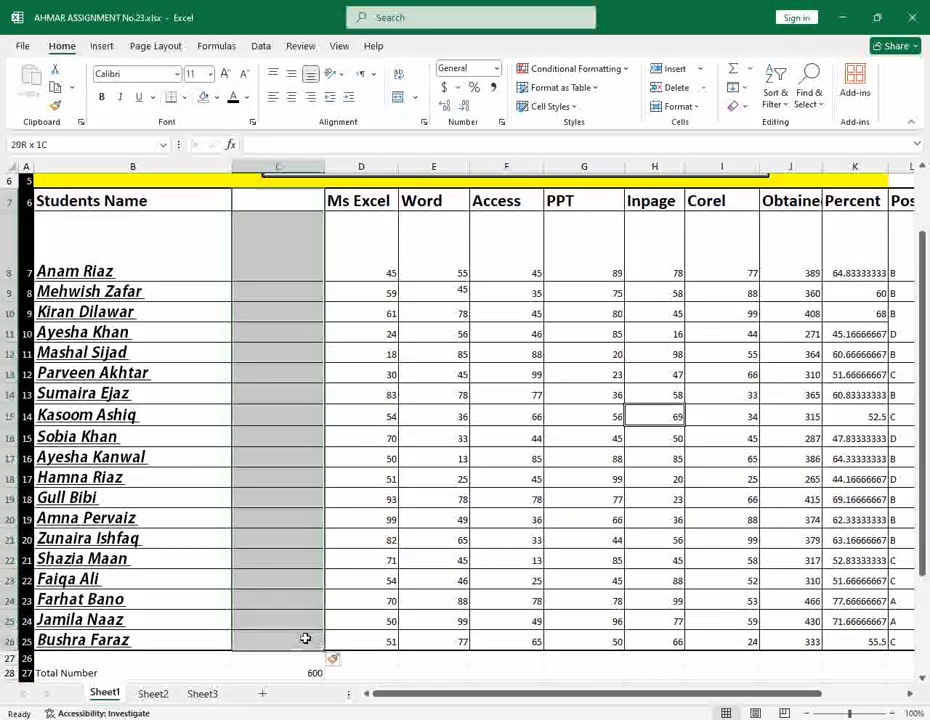
left_click(271, 390)
left_click(299, 200)
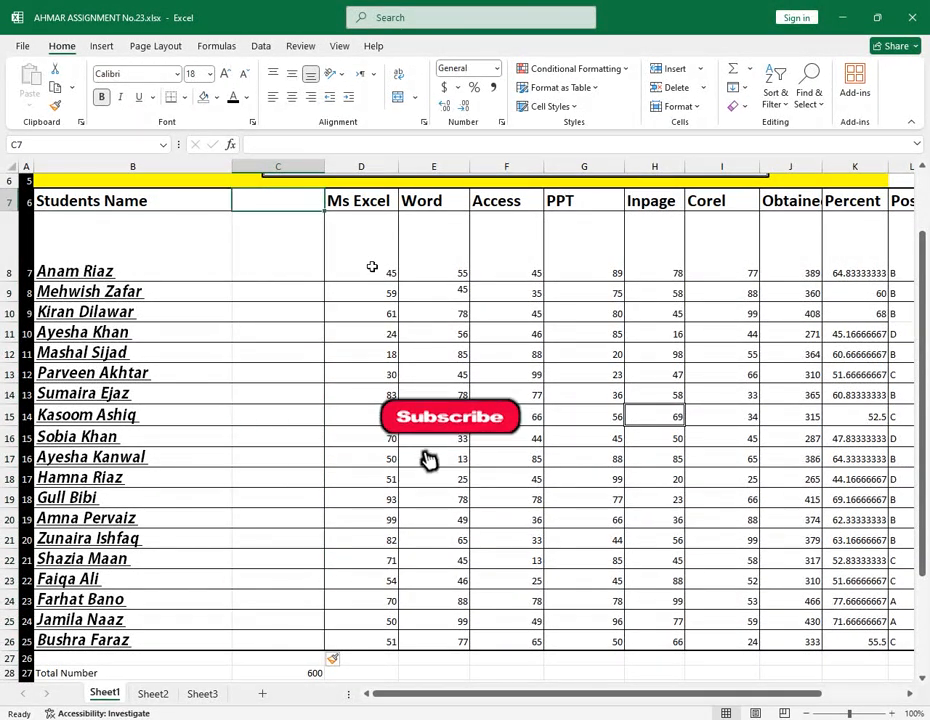
type("abc")
key("Return")
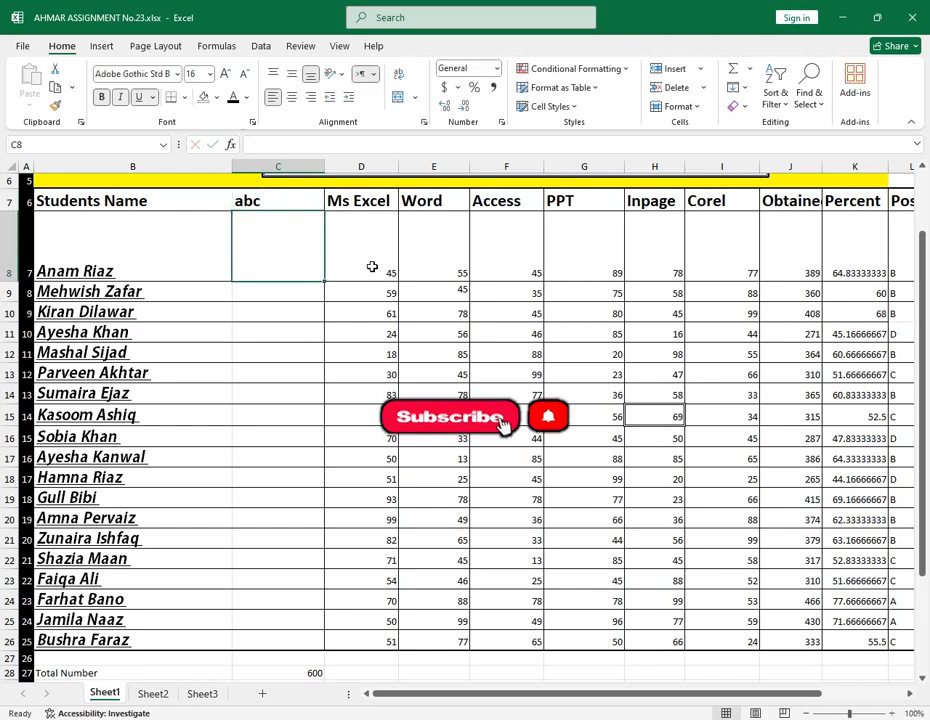
Step: Fill in the abc marks 14, 25 and 57 for the first three students in C8 to C10
type("14")
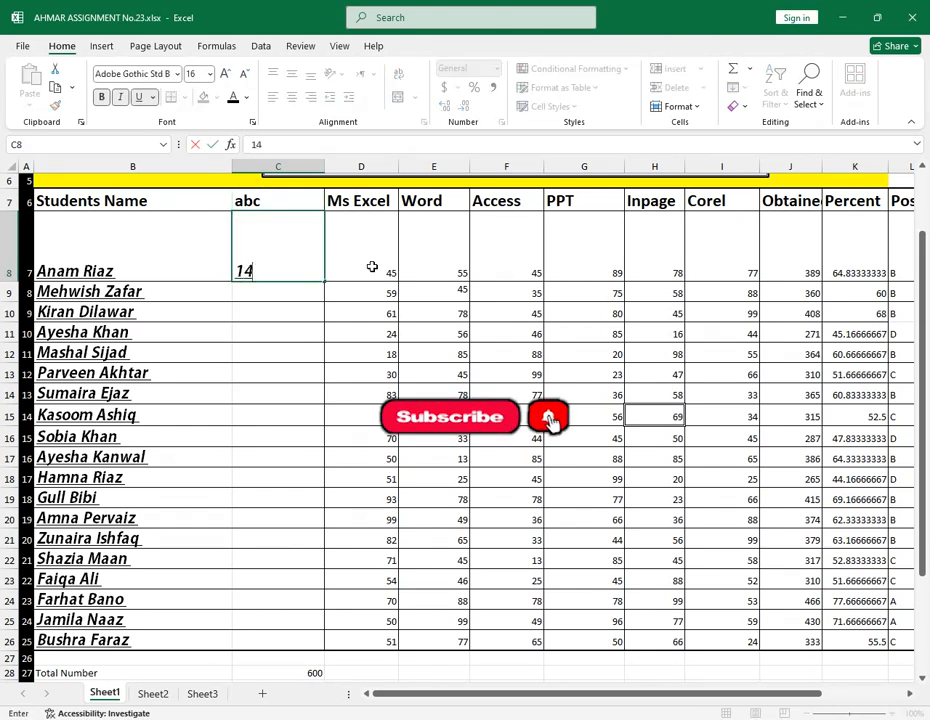
key("Return")
type("25")
key("Return")
type("57")
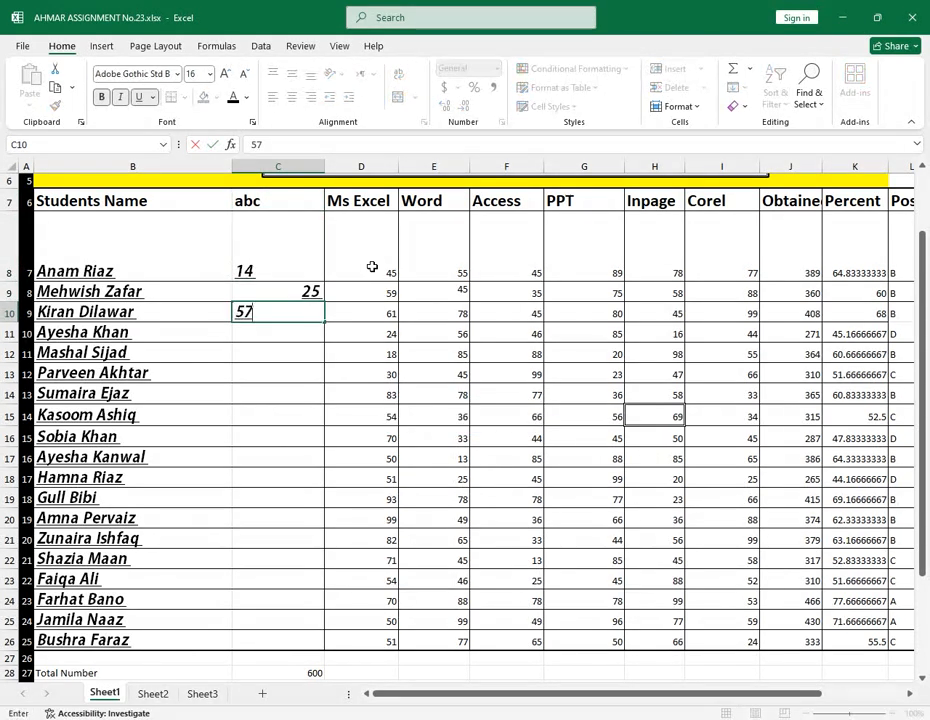
key("Return")
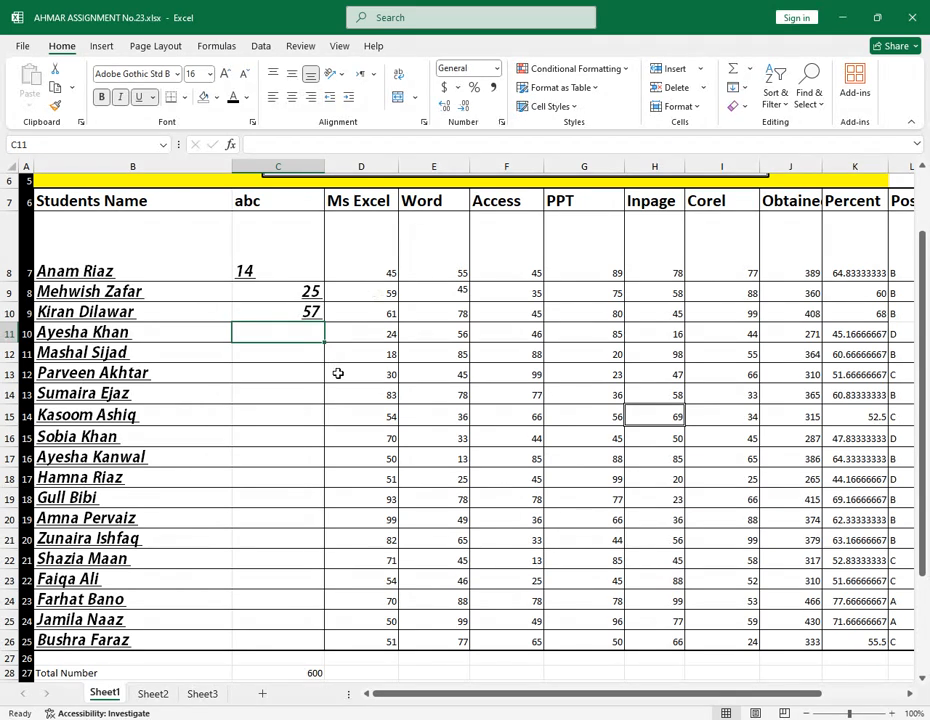
Step: Insert a row of blank cells at row 12, from Students Name to Position, shifting the existing cells down
scroll(338, 373, "up", 2)
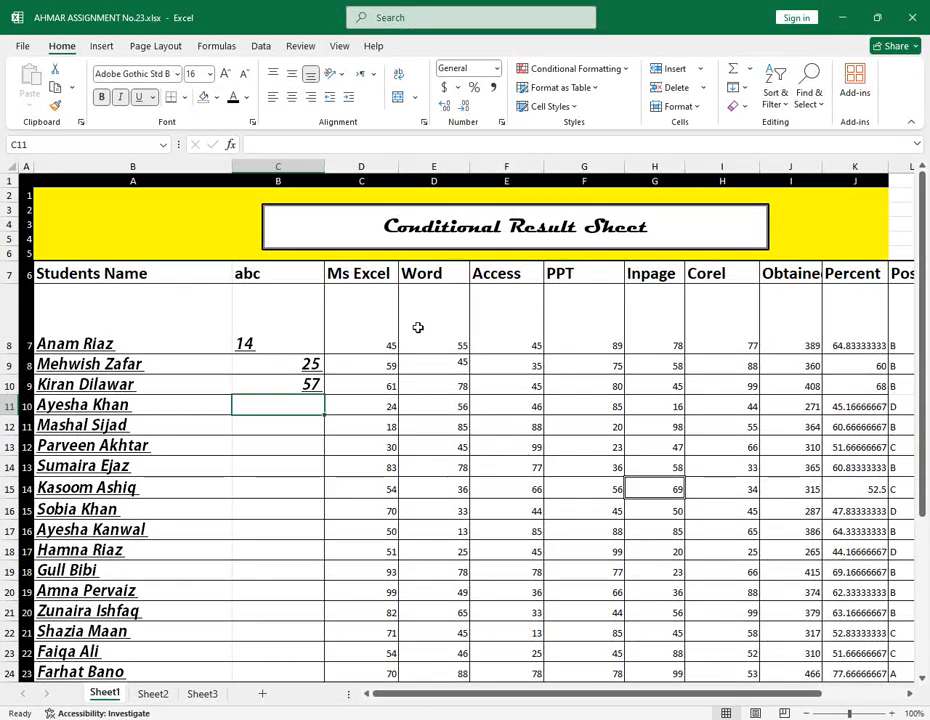
left_click(56, 425)
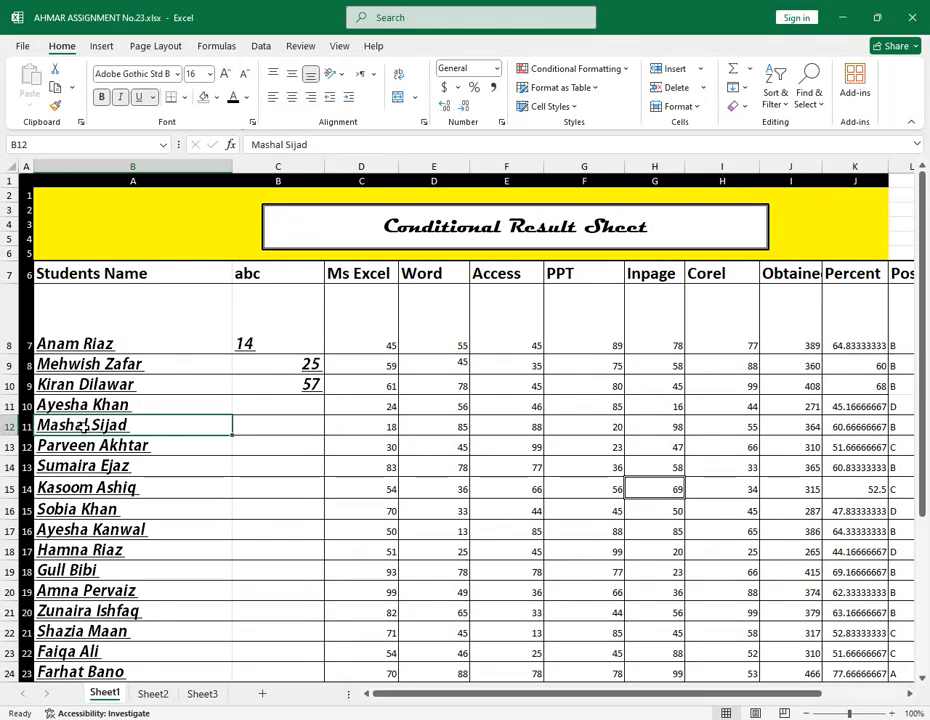
left_click_drag(214, 426, 701, 427)
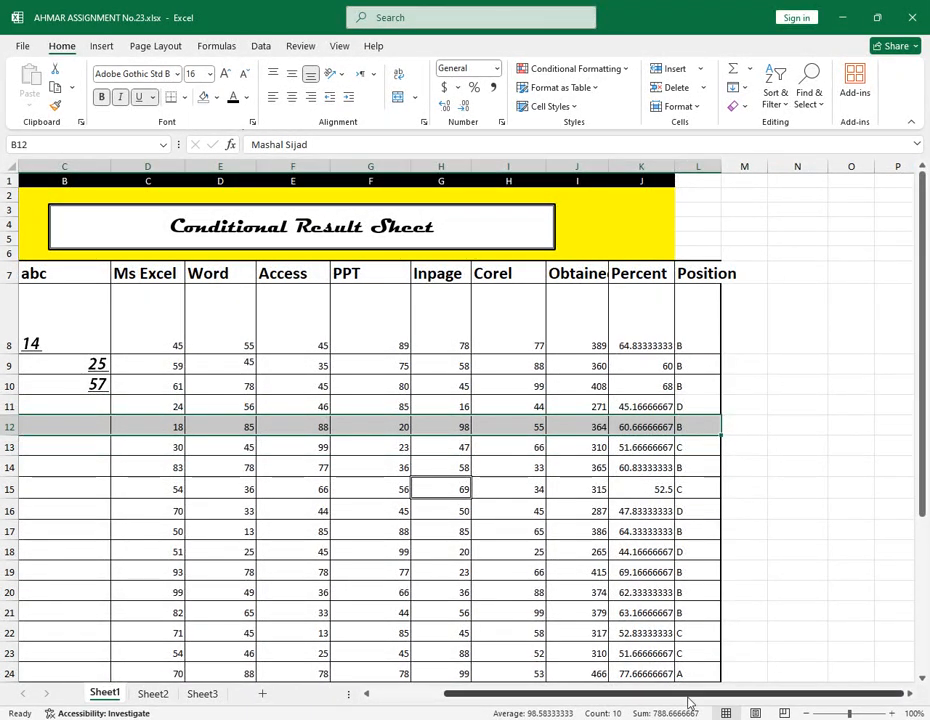
left_click_drag(692, 693, 662, 694)
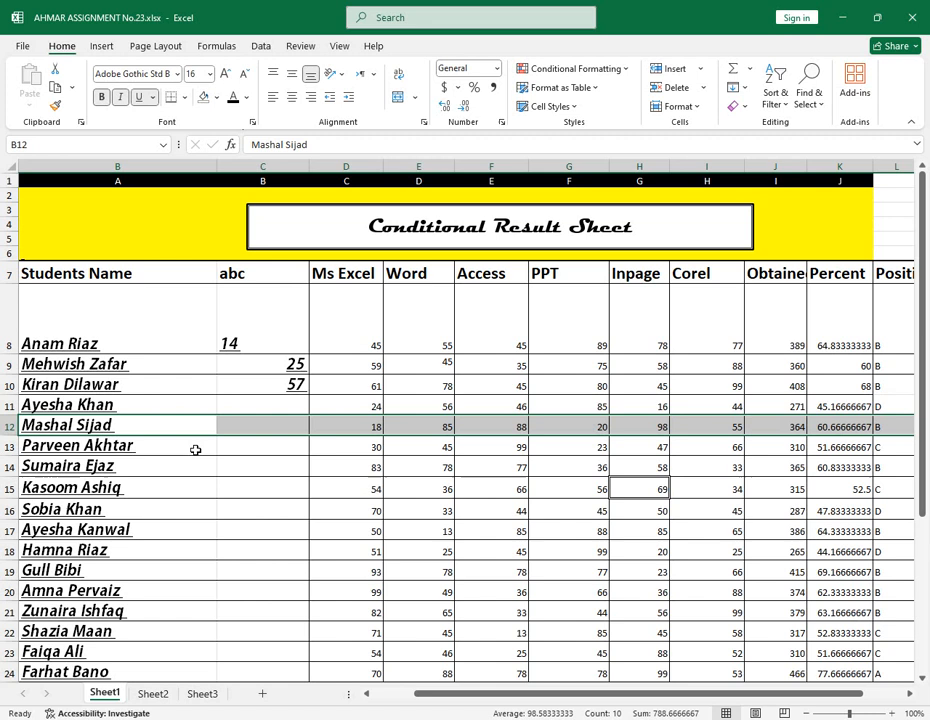
left_click(701, 70)
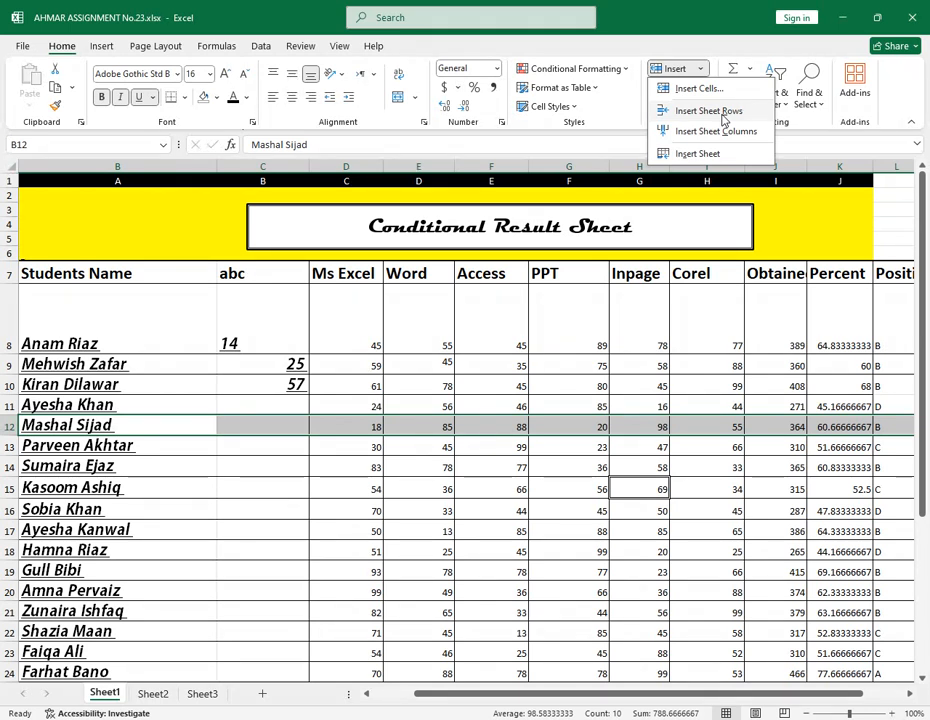
left_click(700, 90)
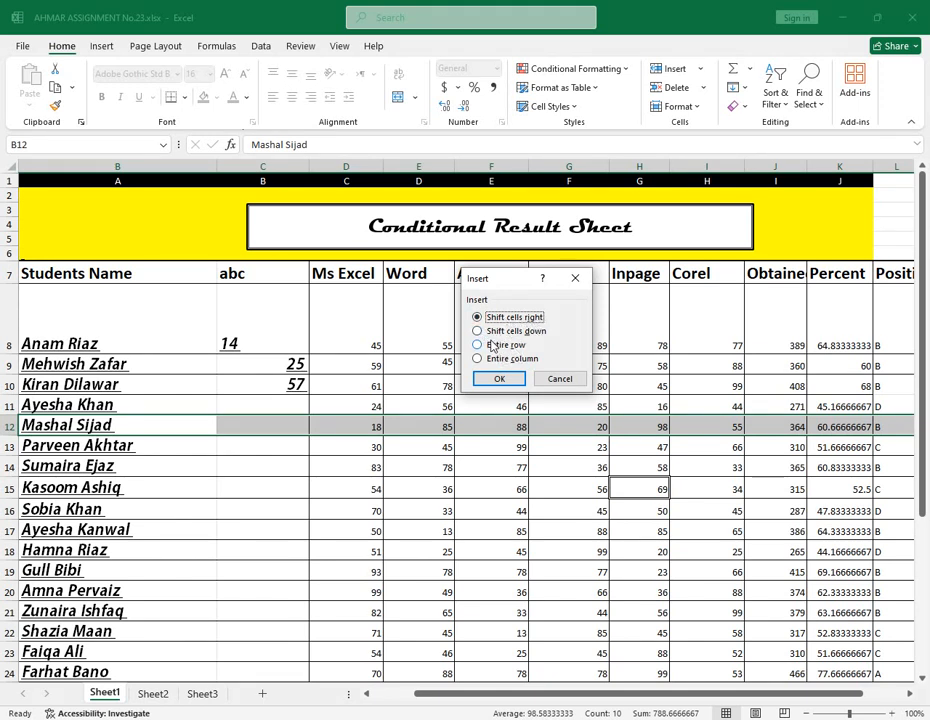
left_click(478, 331)
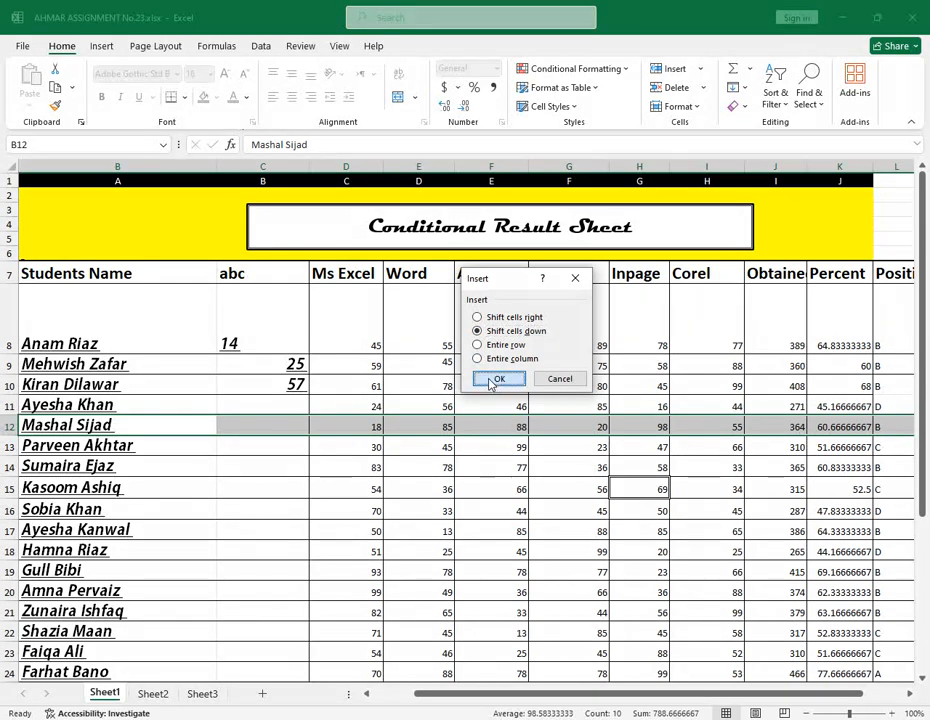
left_click(498, 379)
left_click(491, 385)
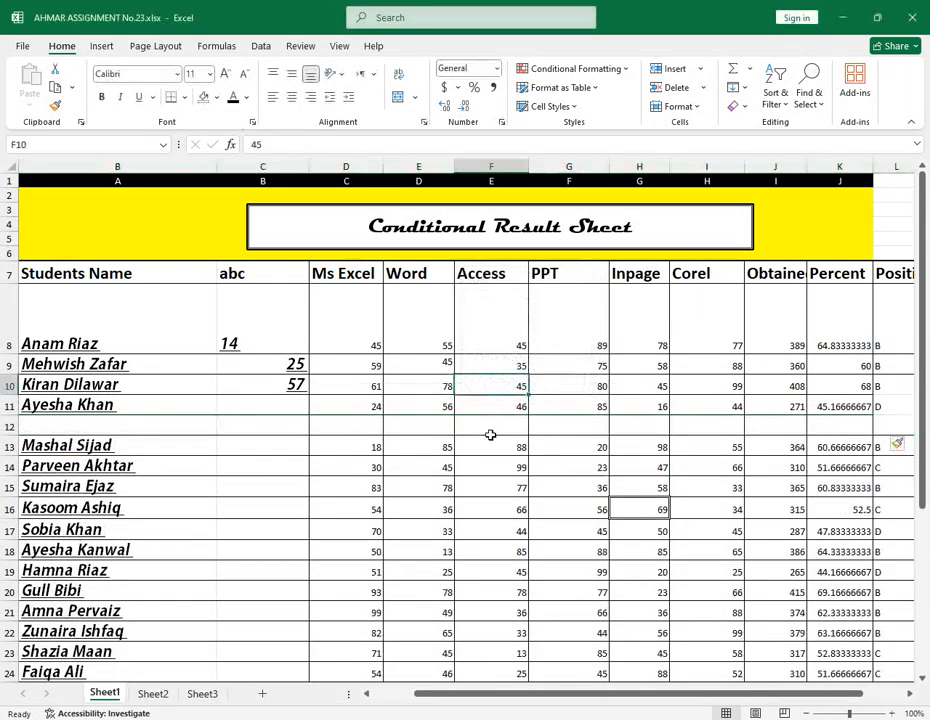
left_click(145, 428)
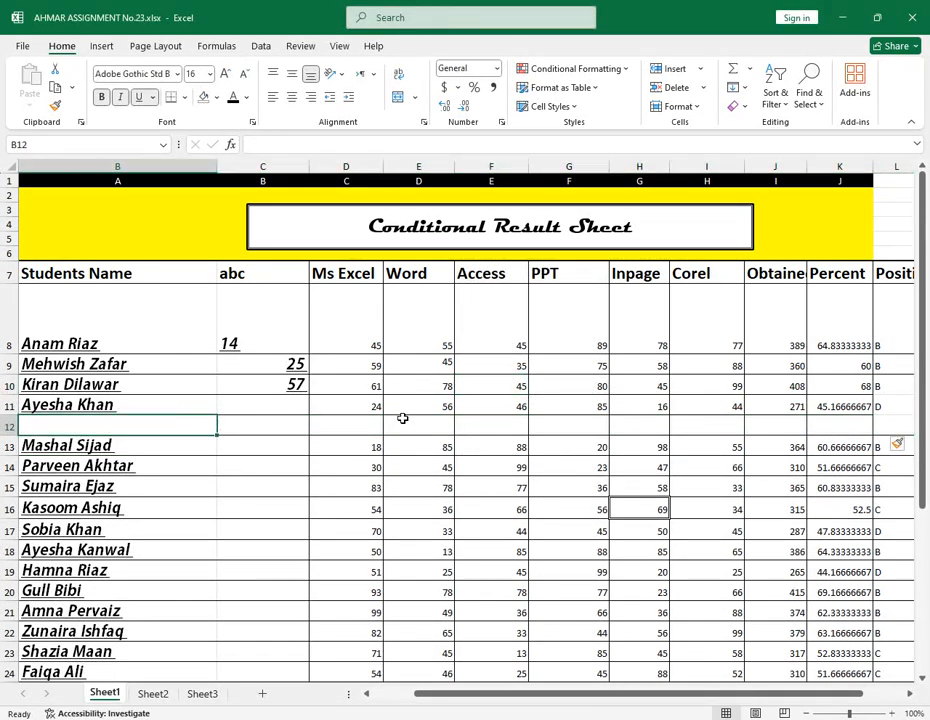
left_click_drag(544, 694, 455, 696)
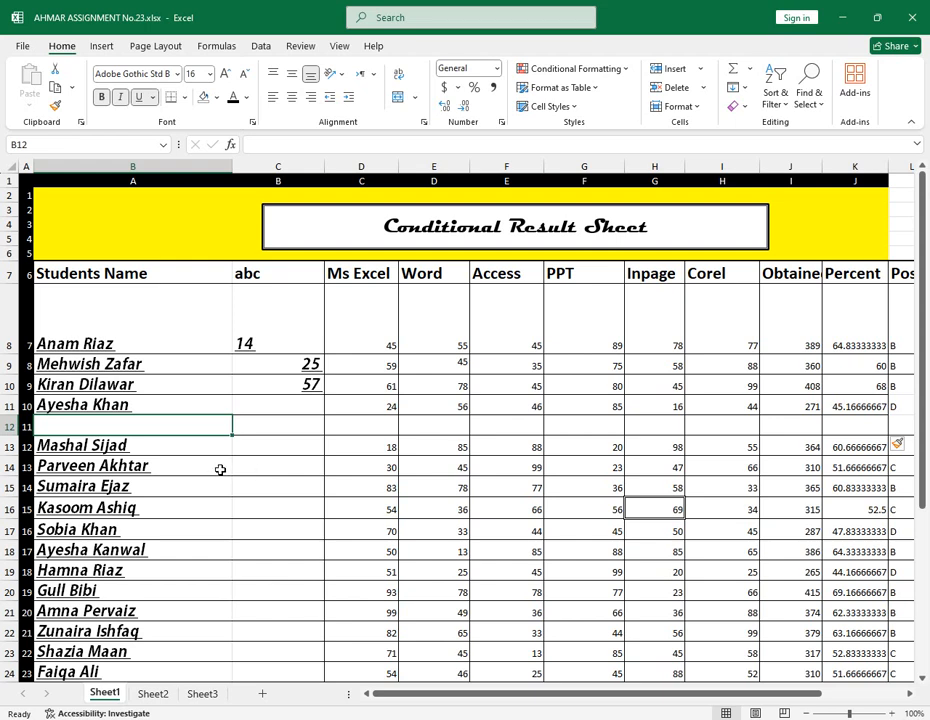
Step: Insert a whole sheet column between Students Name and abc
left_click_drag(270, 290, 291, 630)
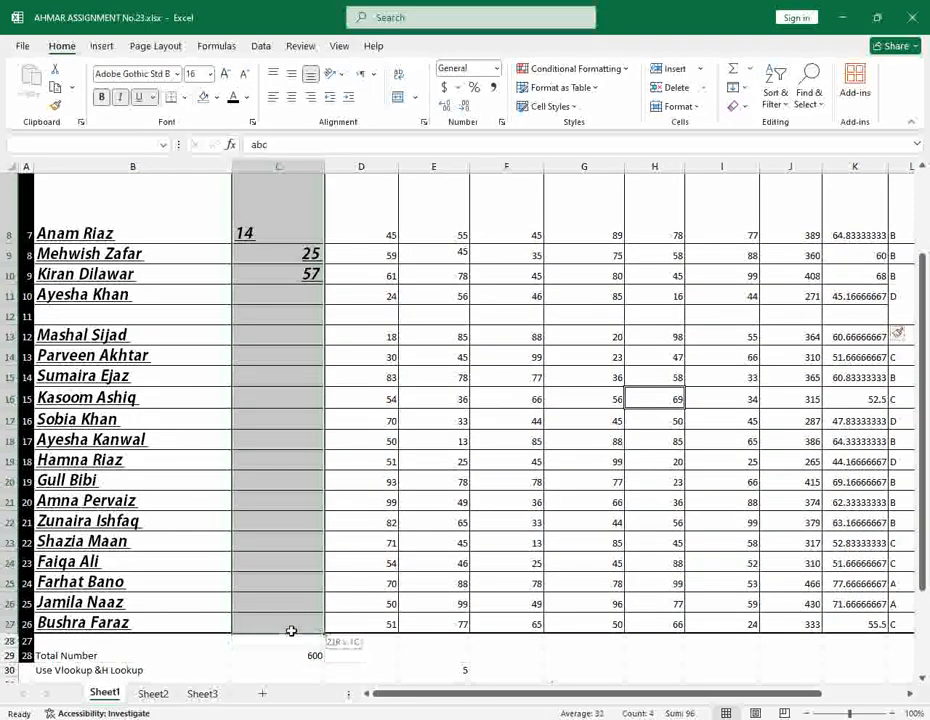
left_click(703, 70)
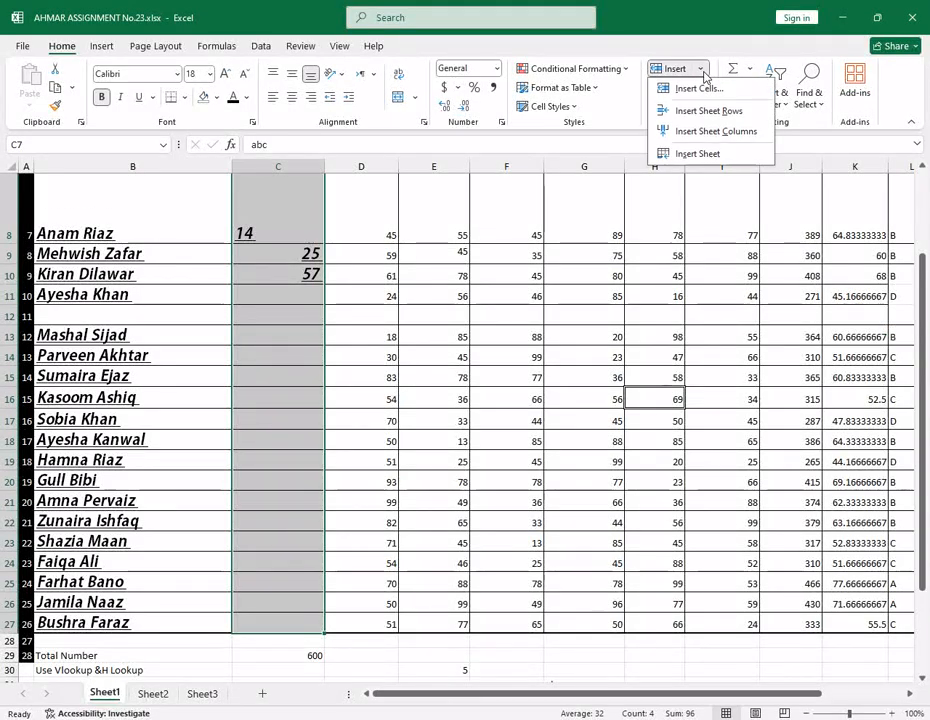
left_click(722, 135)
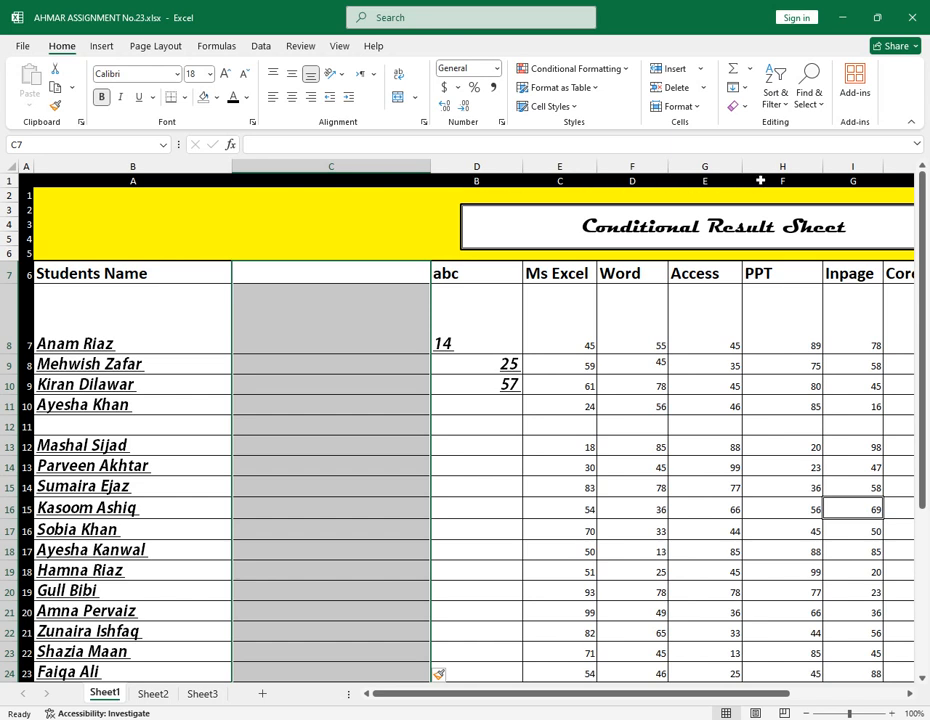
left_click(391, 181)
left_click(473, 181)
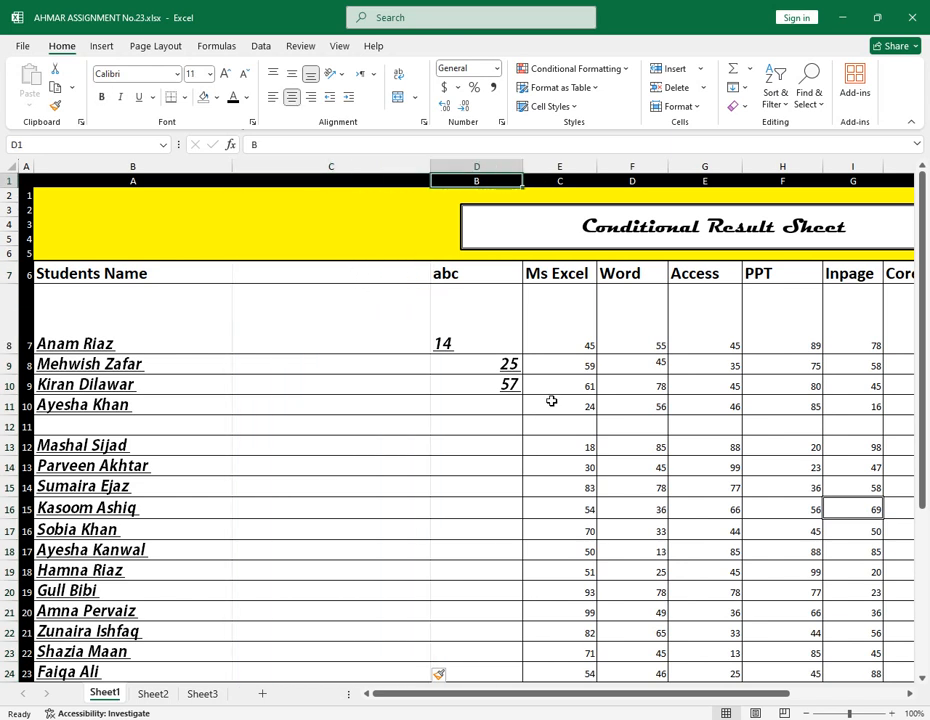
left_click(698, 69)
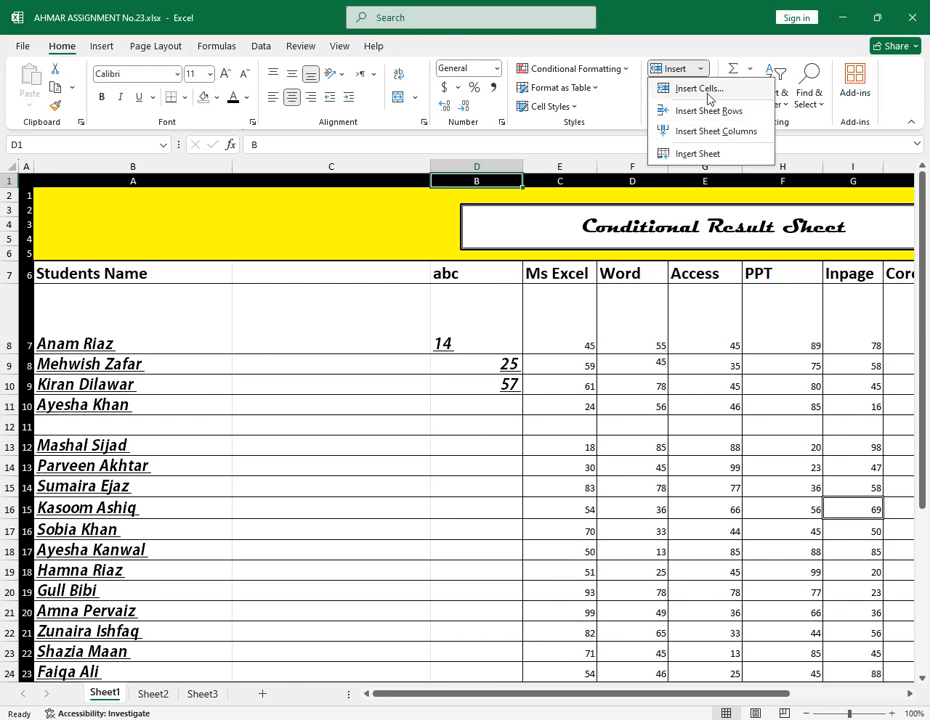
left_click(497, 446)
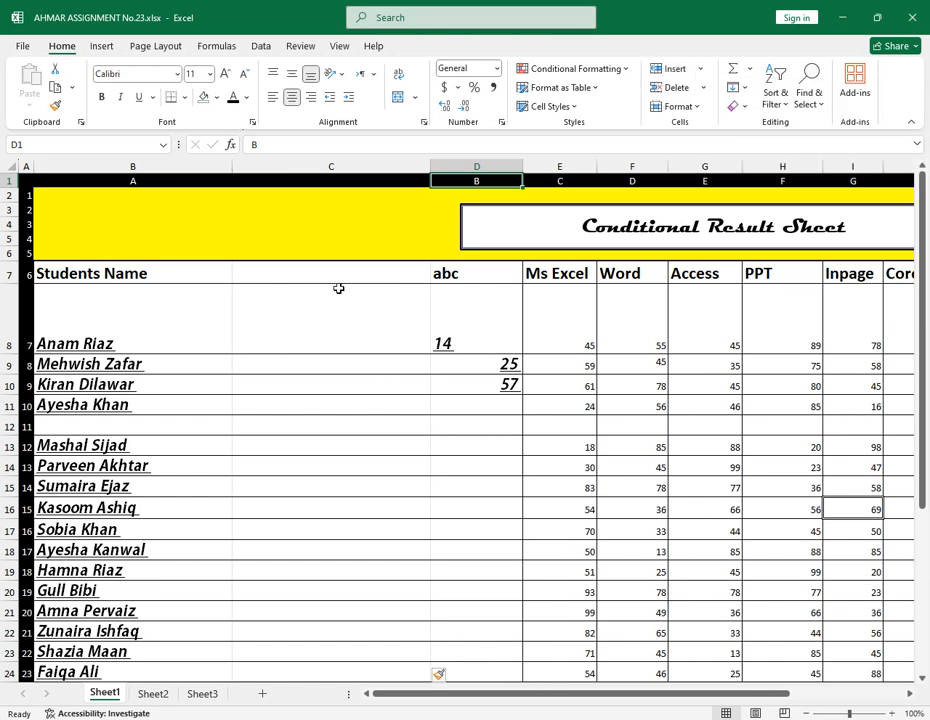
Step: Delete the blank sheet column C between Students Name and abc
left_click(348, 167)
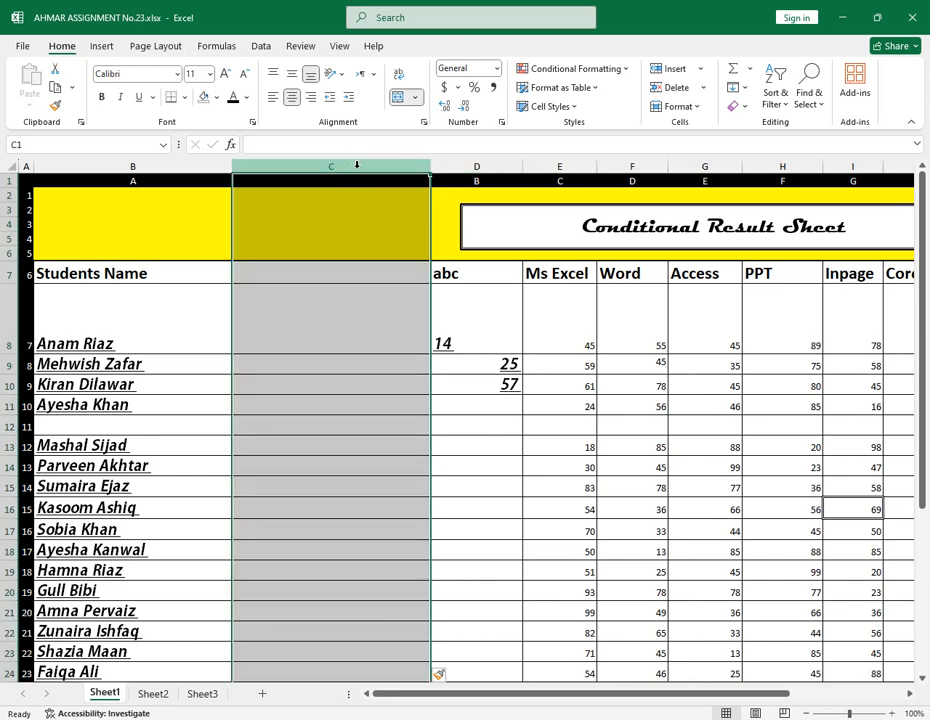
scroll(390, 372, "down", 20)
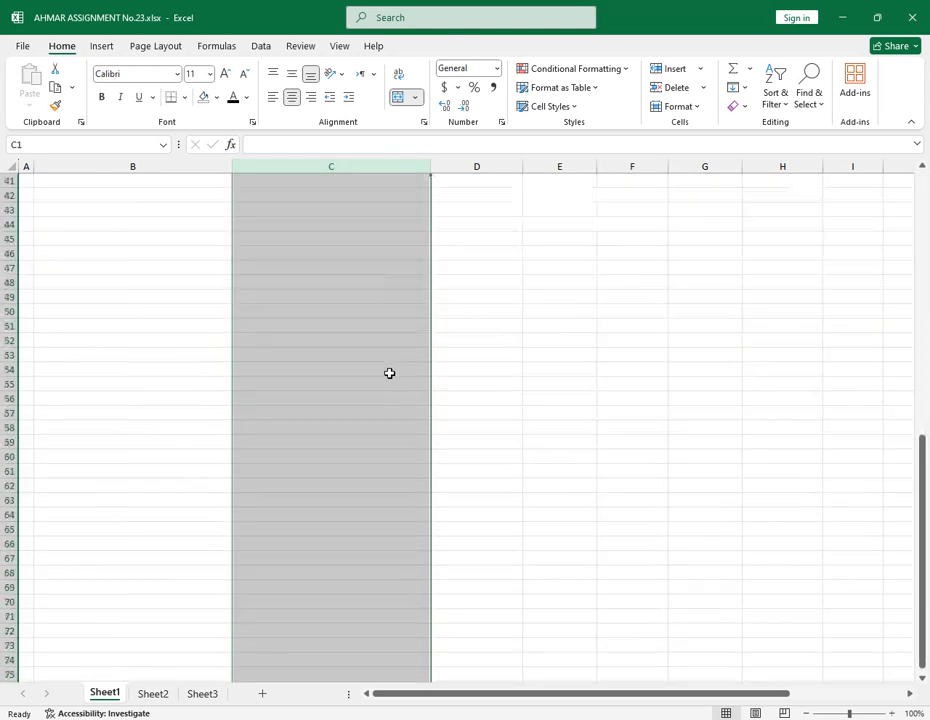
scroll(385, 385, "up", 20)
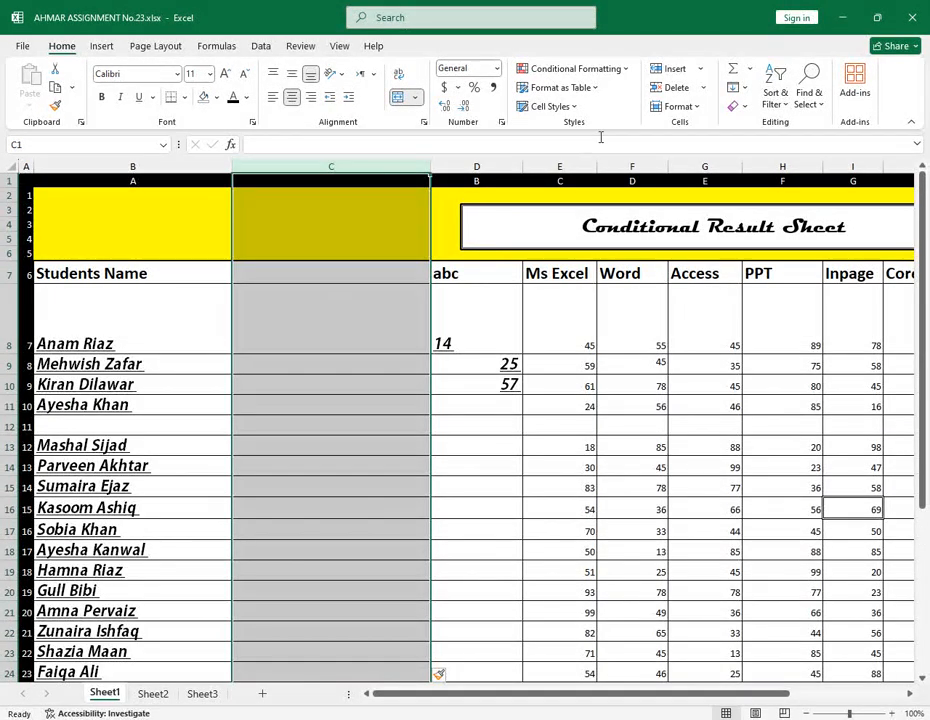
left_click(706, 90)
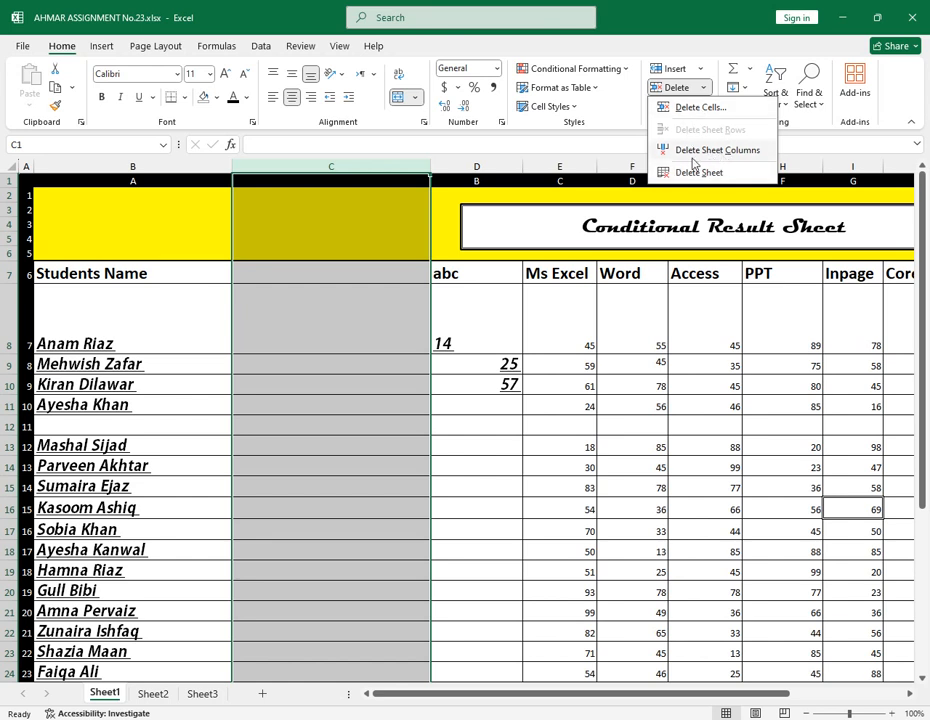
left_click(741, 151)
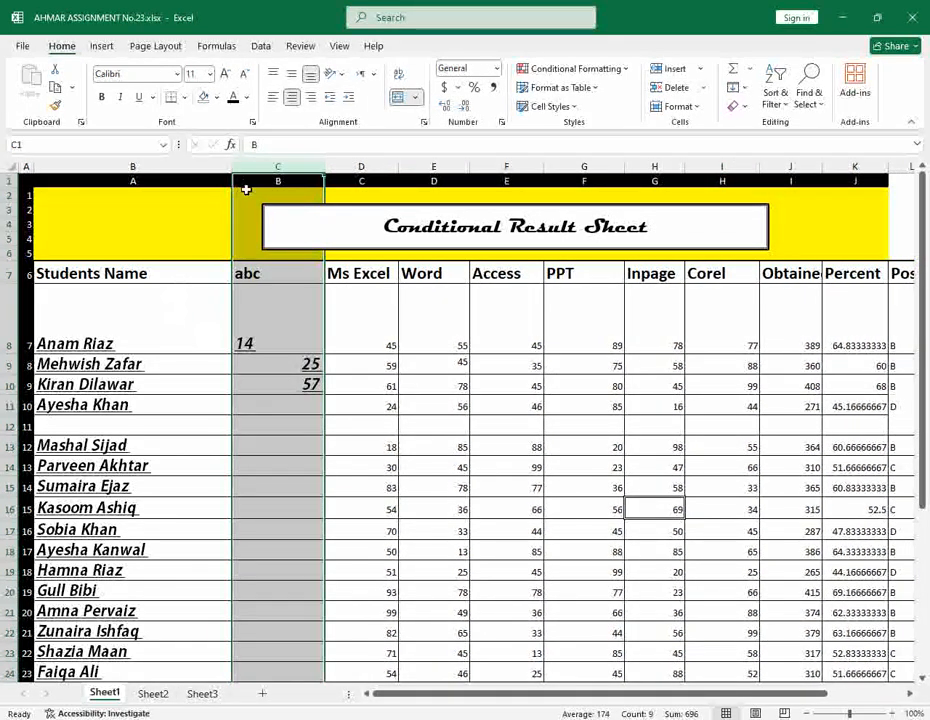
left_click(432, 424)
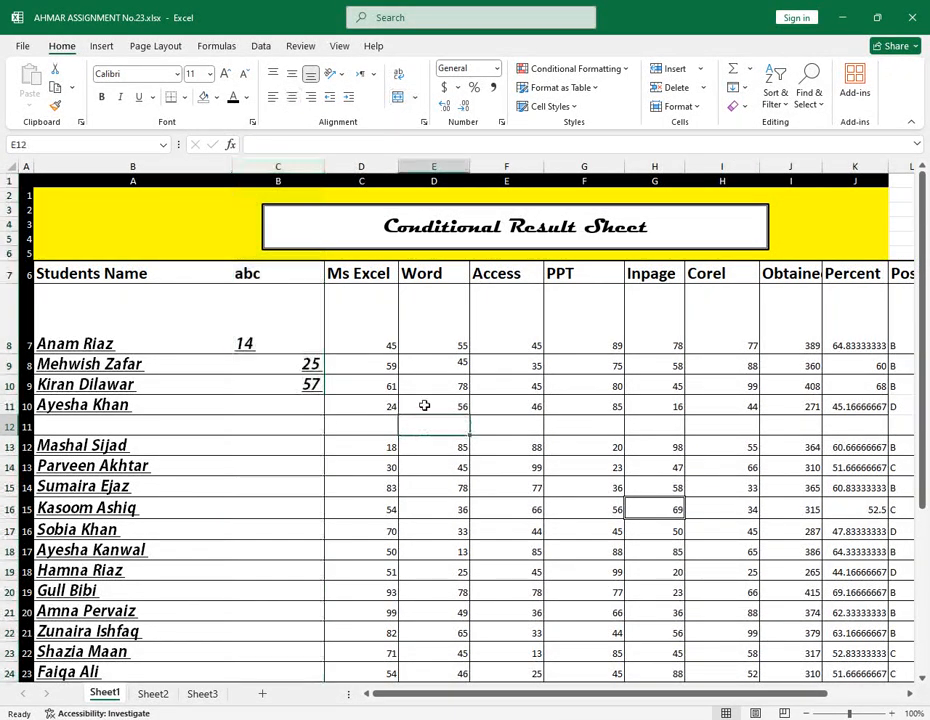
left_click(295, 168)
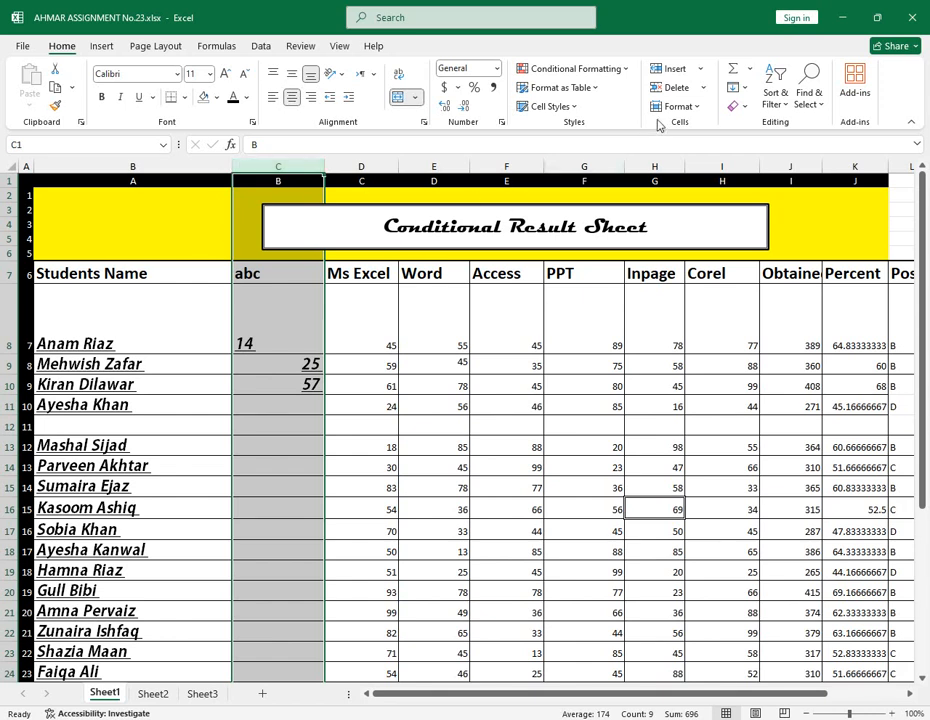
left_click(704, 89)
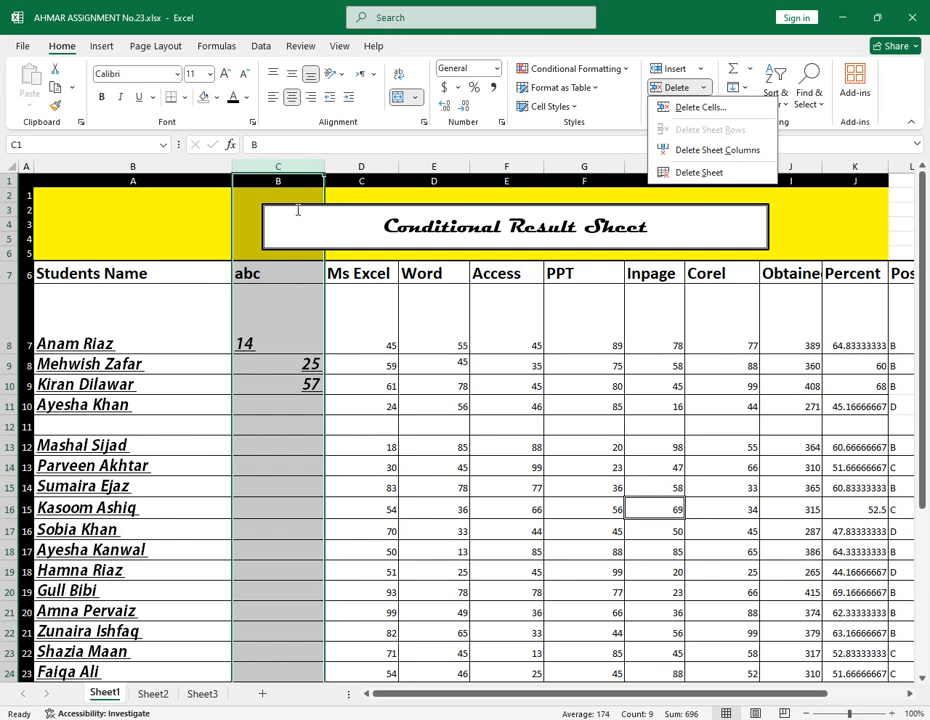
left_click(300, 283)
left_click(357, 336)
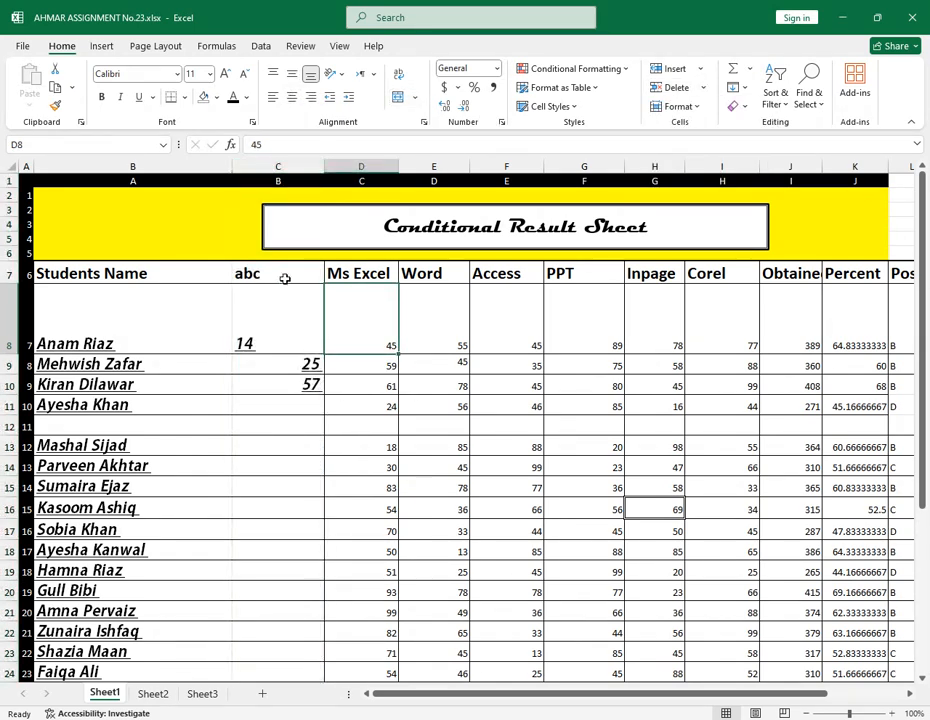
Step: Delete the abc cells from the header in C7 down to the last student's row, shifting the remaining cells left
left_click_drag(285, 279, 311, 557)
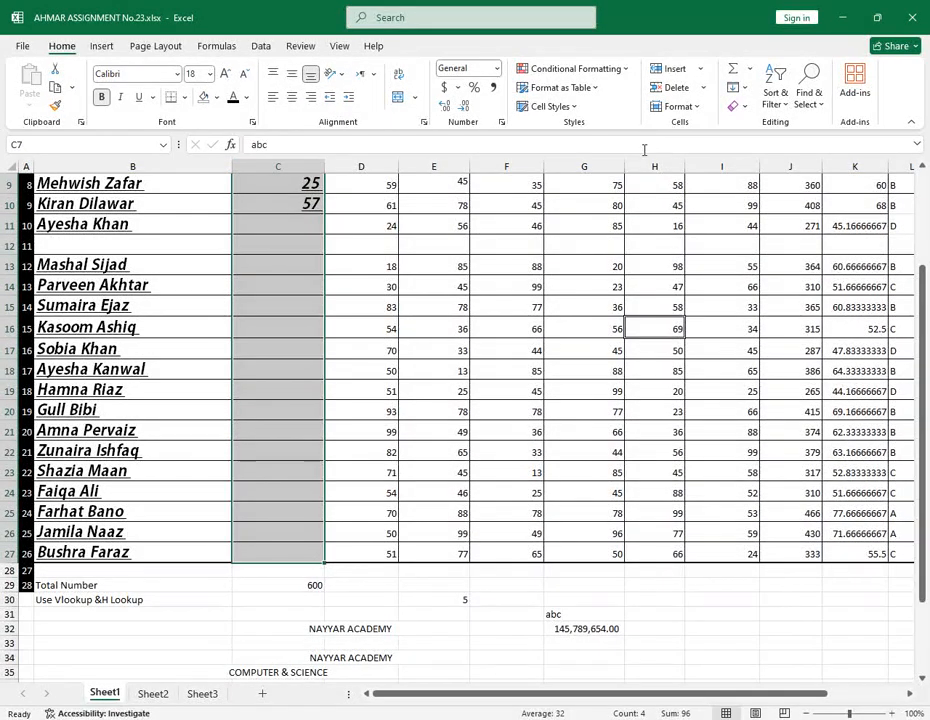
left_click(703, 88)
left_click(700, 108)
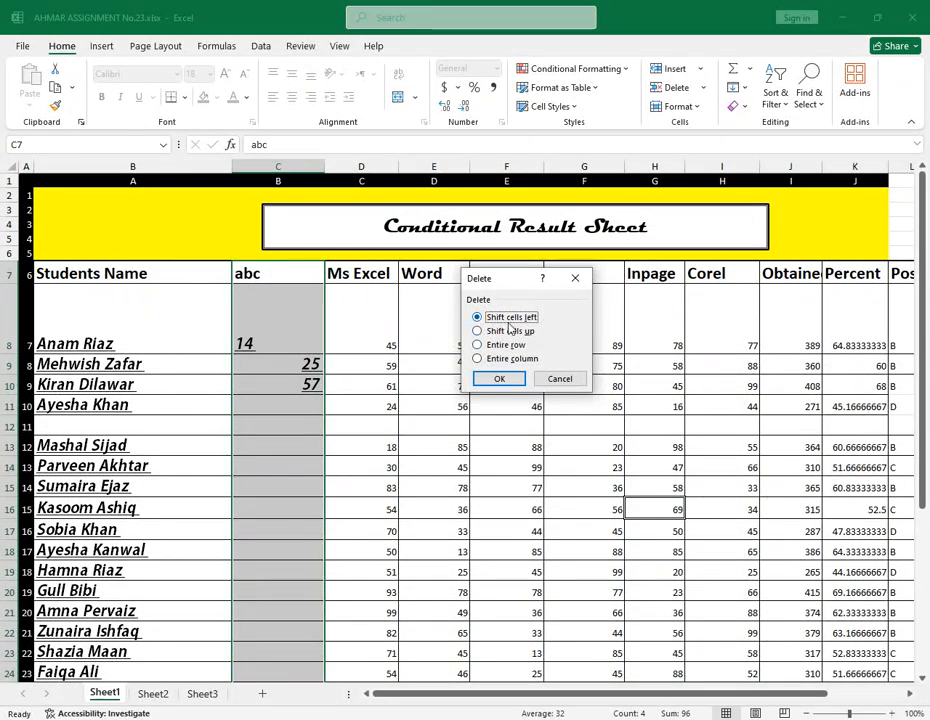
left_click(498, 380)
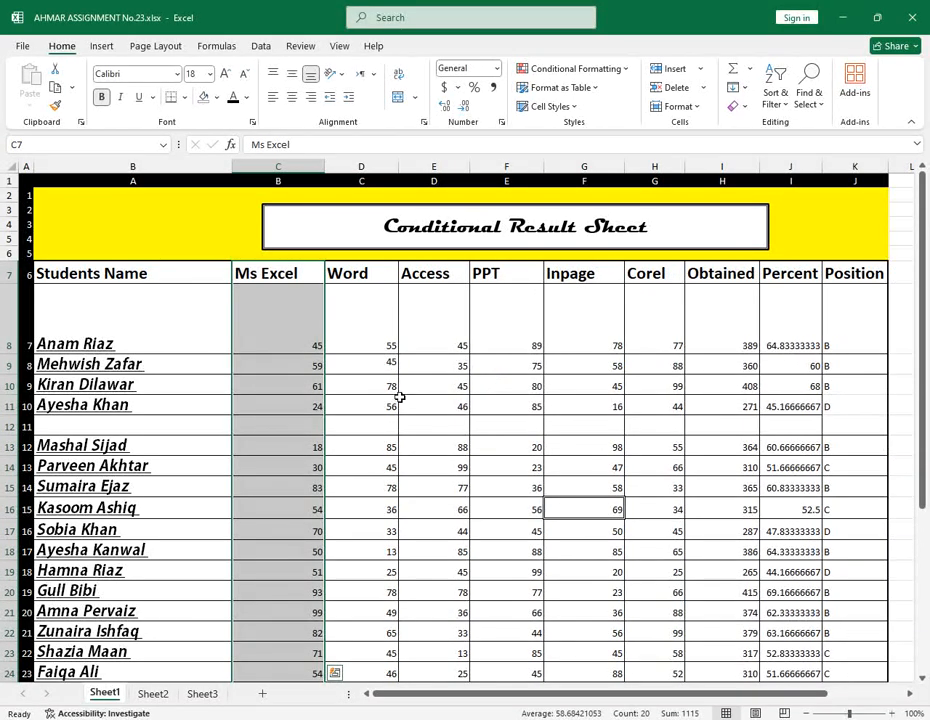
left_click(704, 88)
left_click(645, 405)
left_click(700, 106)
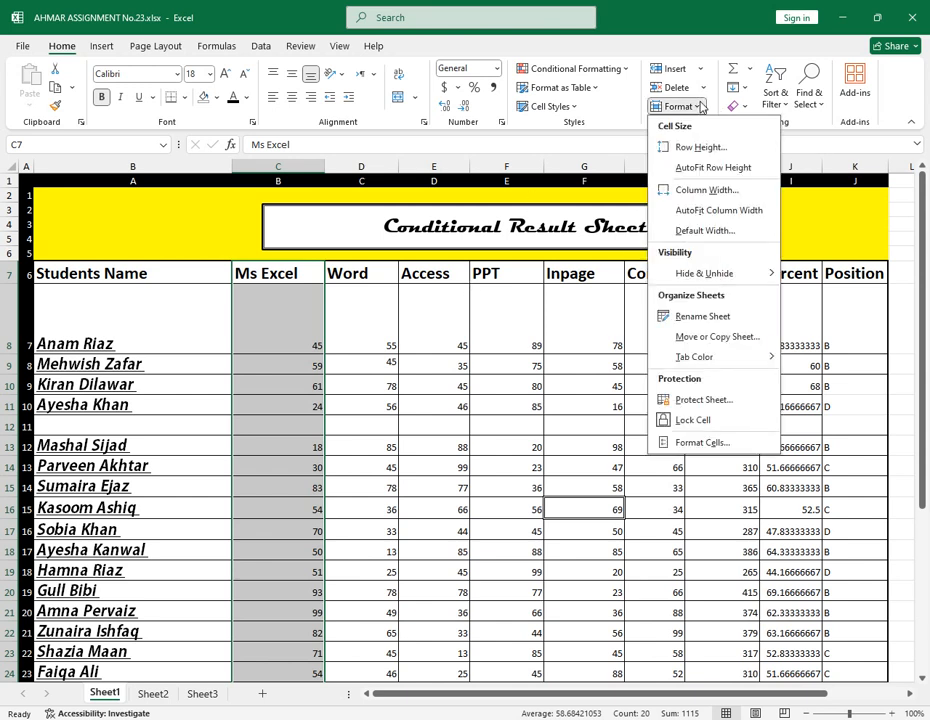
left_click(700, 106)
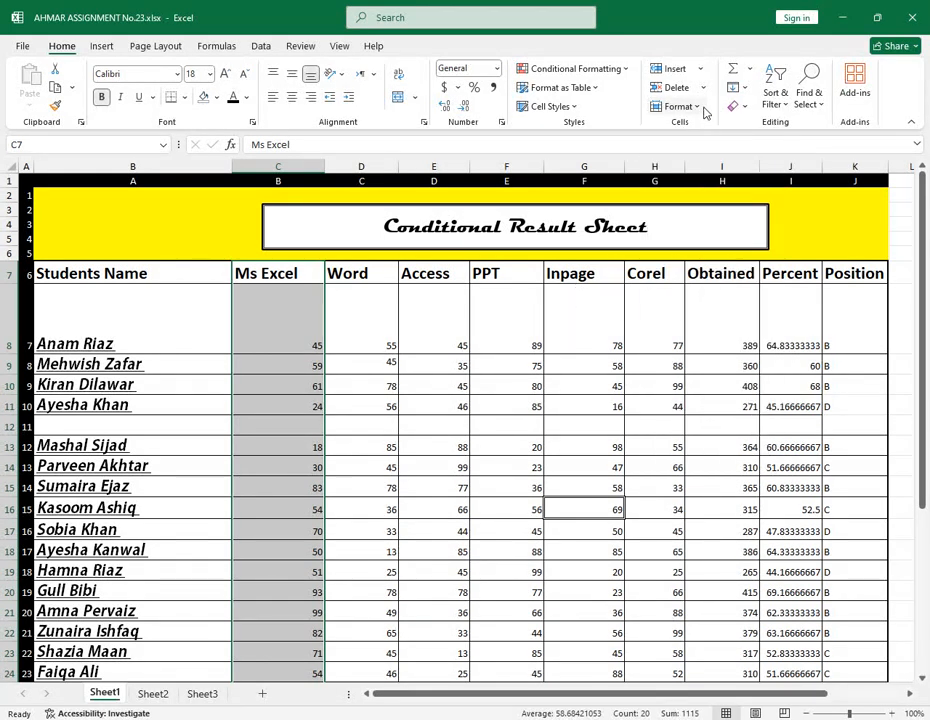
left_click(700, 106)
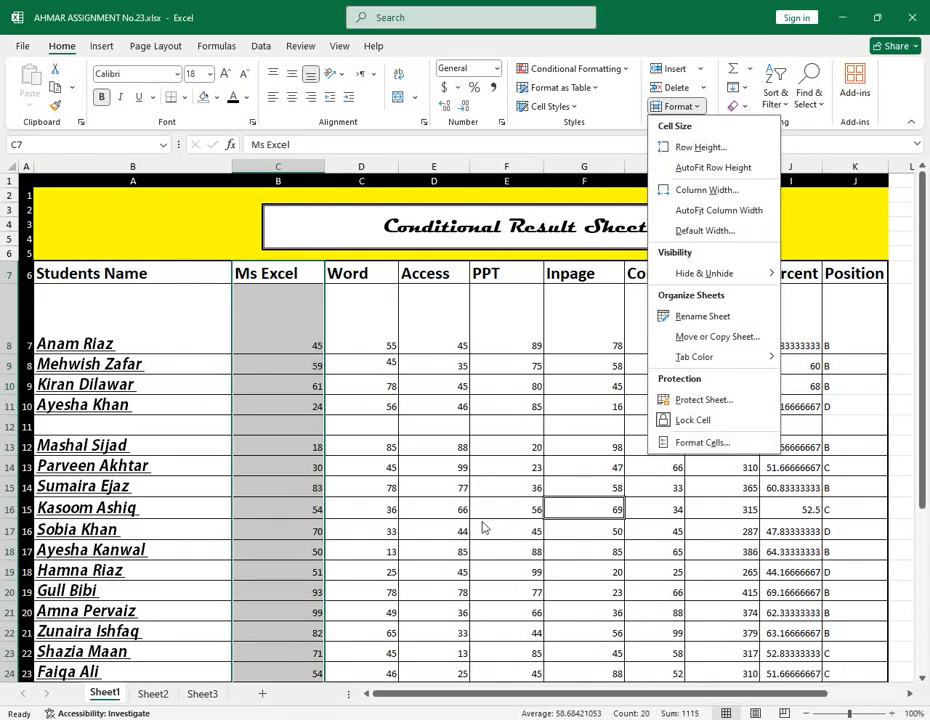
left_click(535, 438)
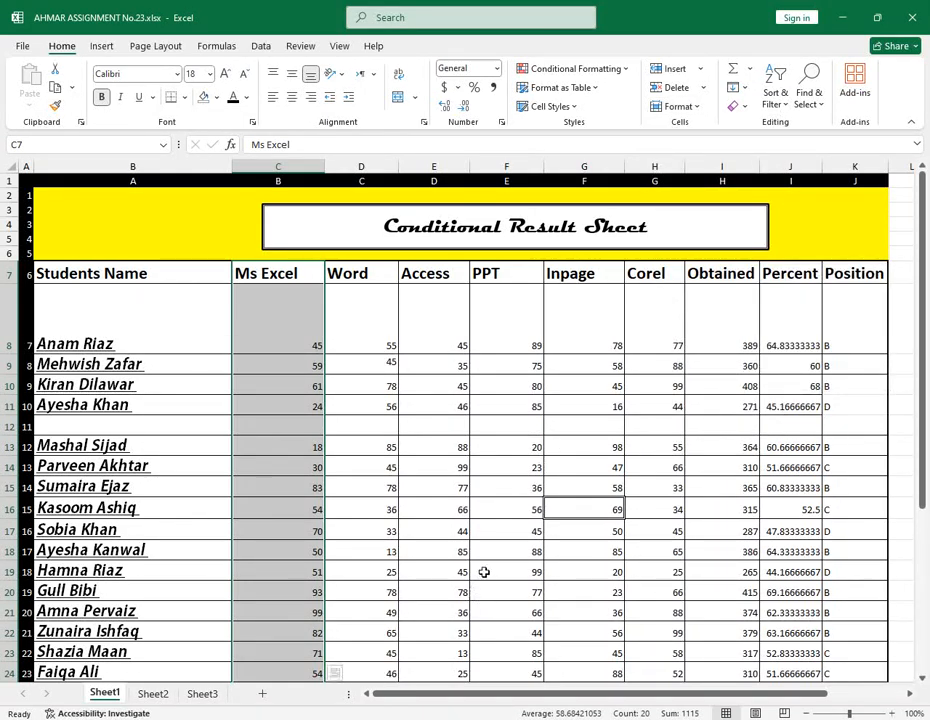
left_click(909, 693)
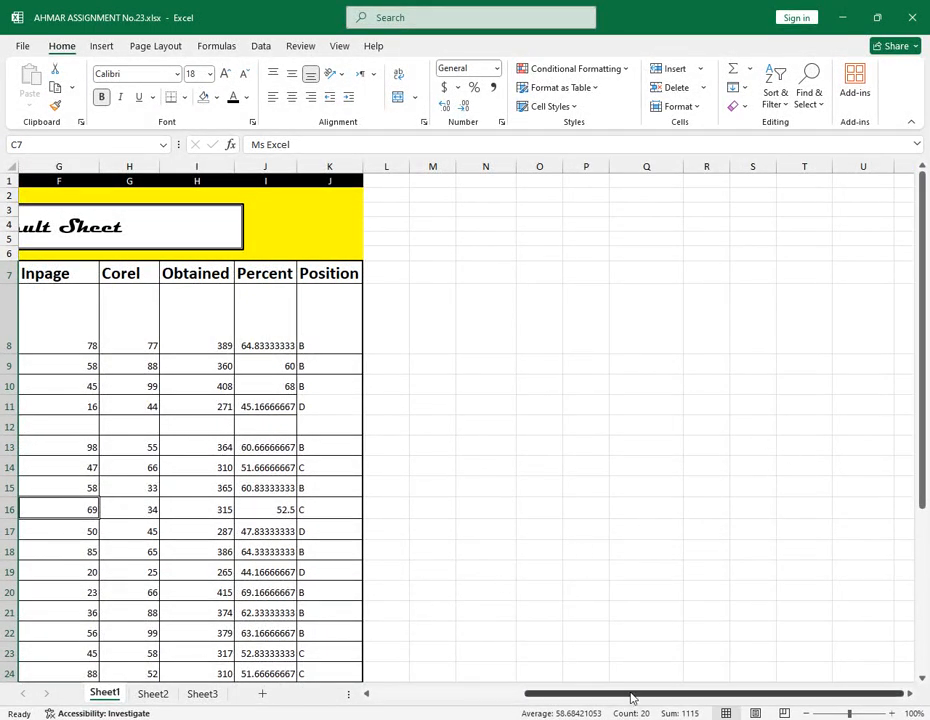
left_click_drag(633, 695, 461, 695)
Step: Switch to Sheet2 and check the row height at cell G7
left_click(153, 694)
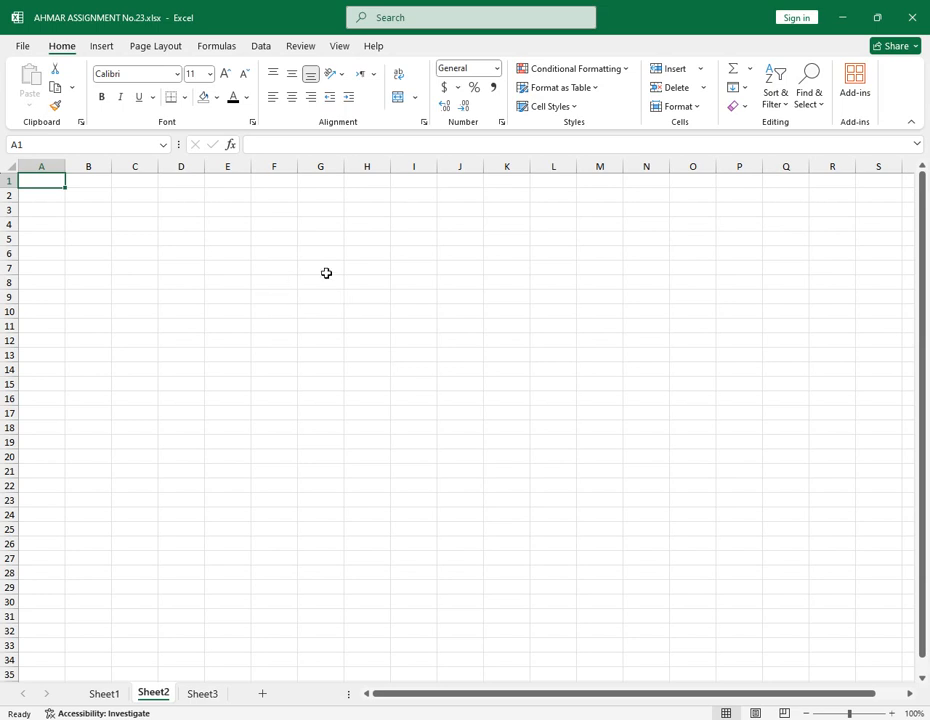
left_click(329, 271)
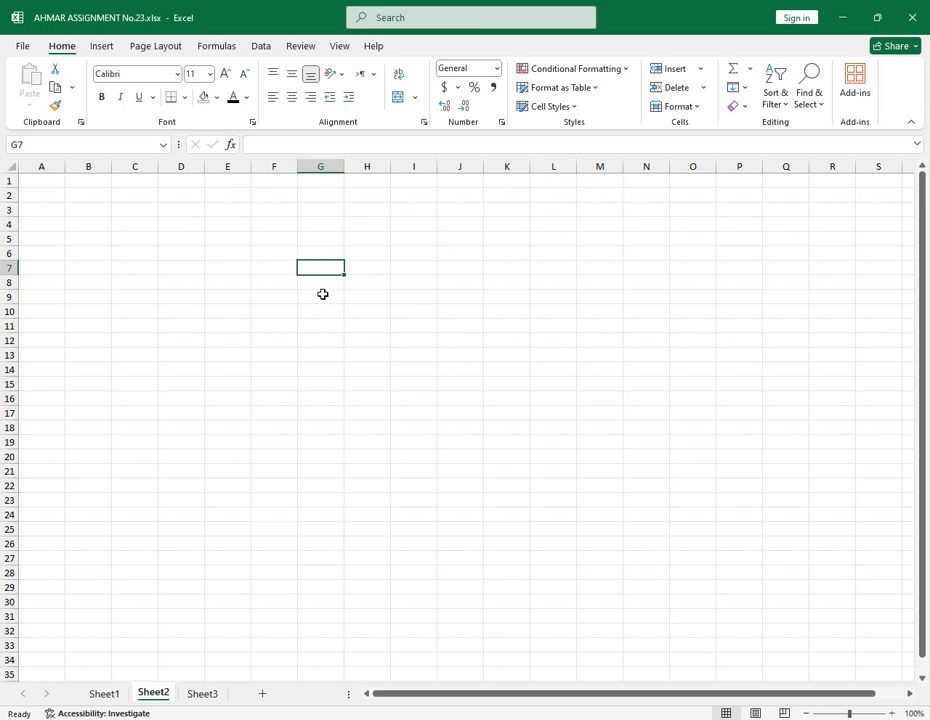
left_click(698, 107)
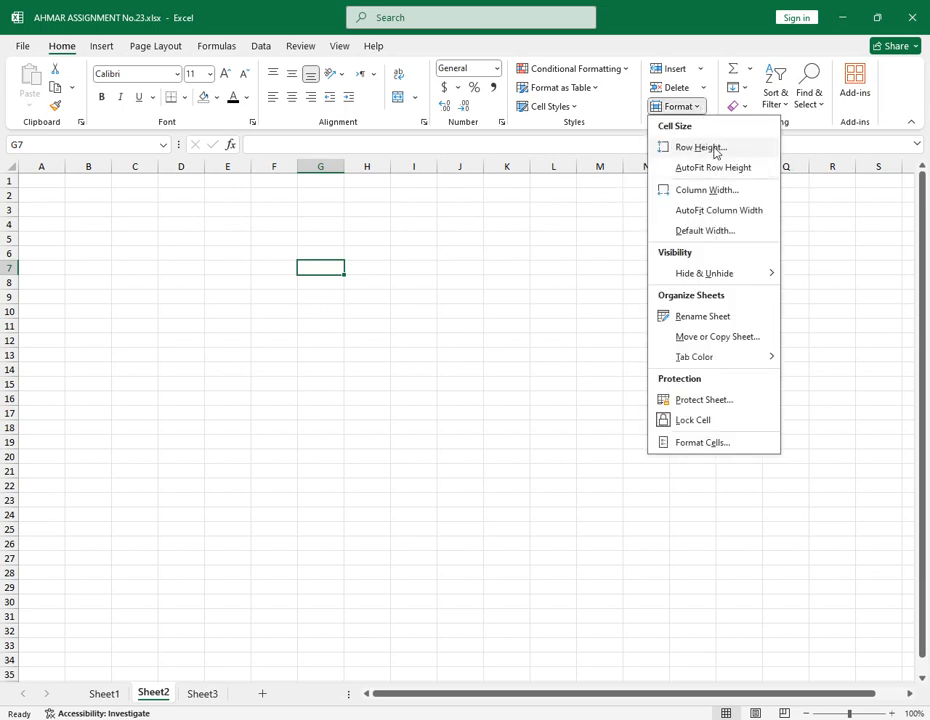
left_click(701, 148)
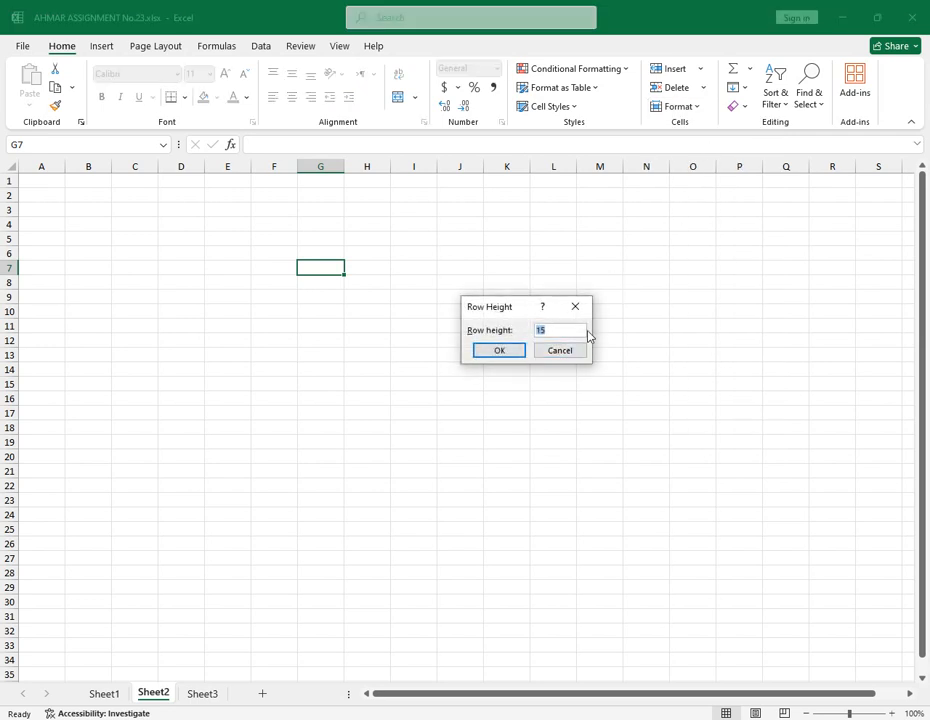
left_click(500, 351)
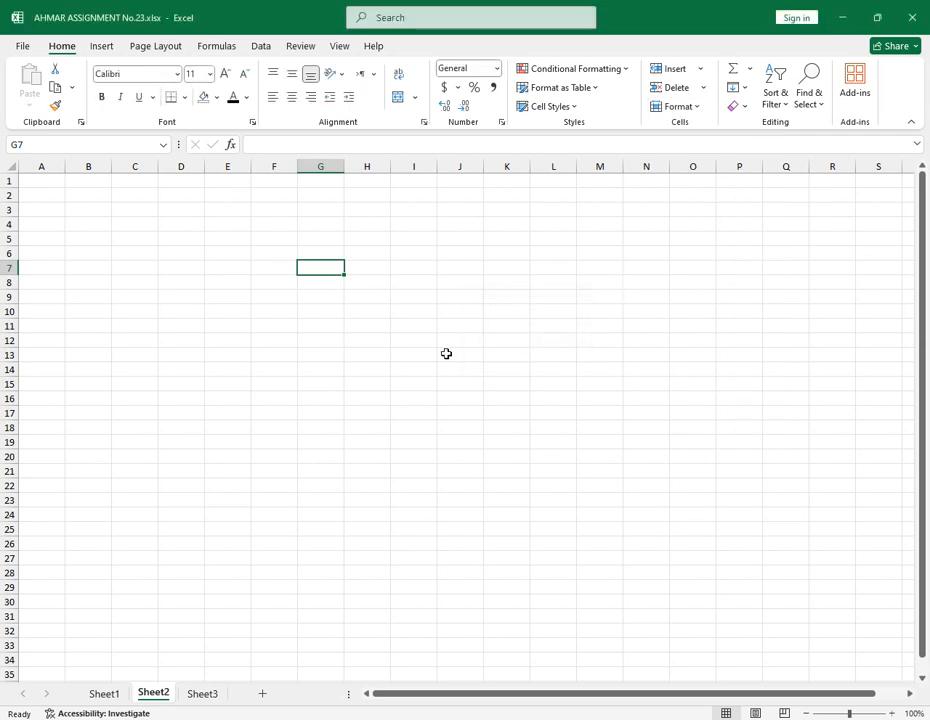
Step: Check the row height and the column width at cell L16 on Sheet2
left_click(543, 398)
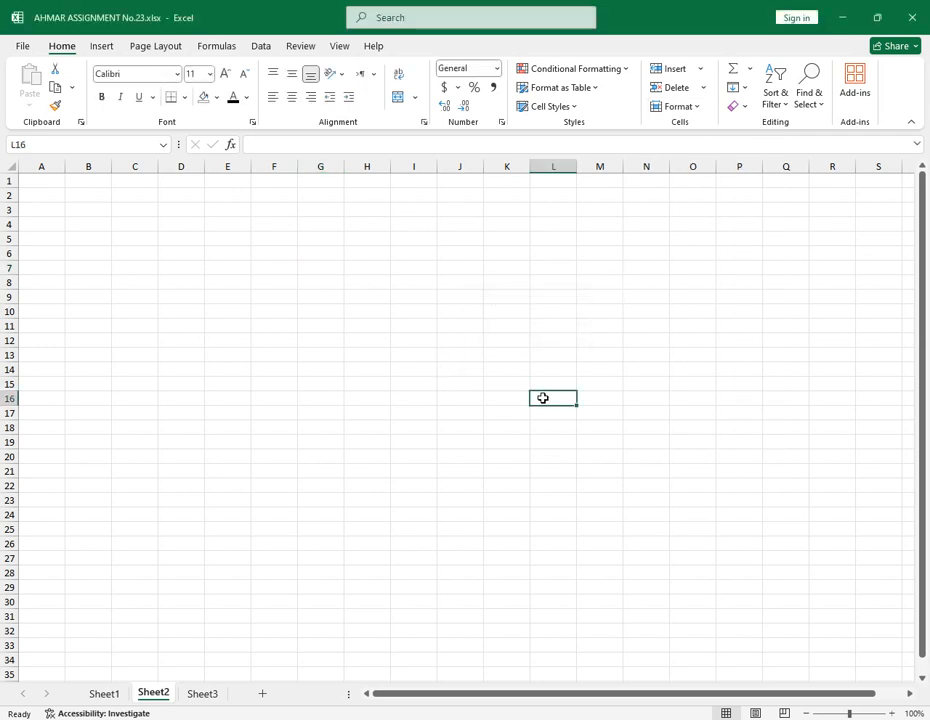
left_click(695, 107)
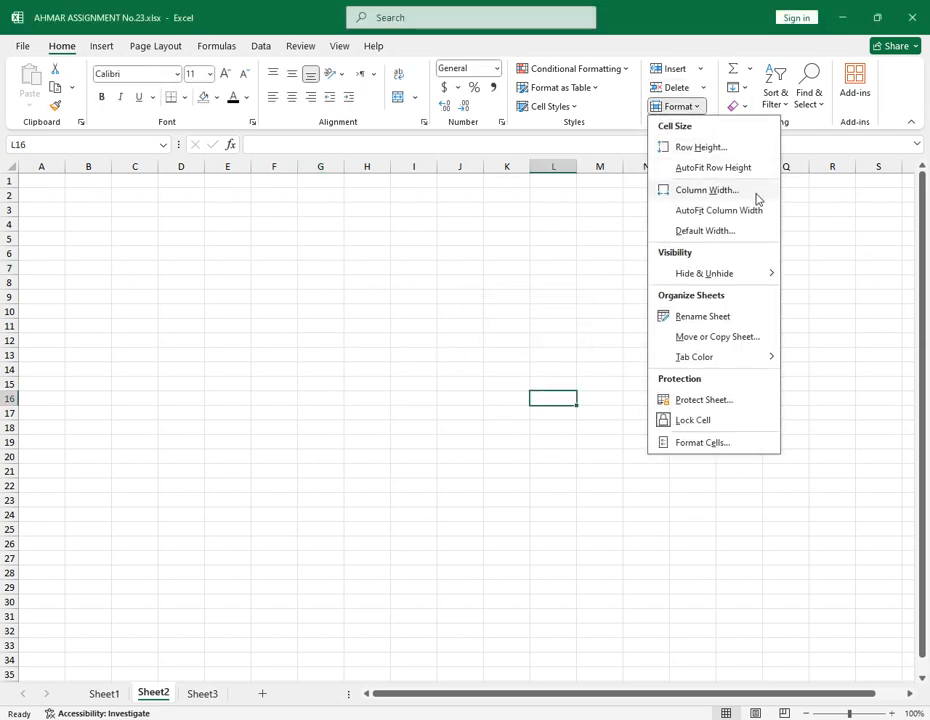
left_click(705, 148)
left_click(494, 352)
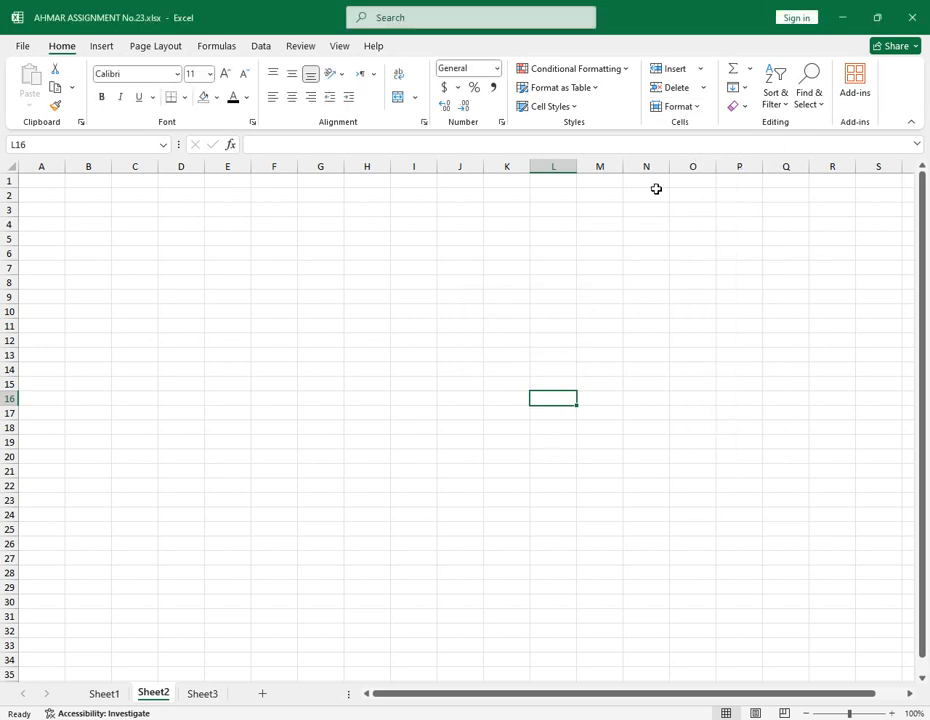
left_click(704, 112)
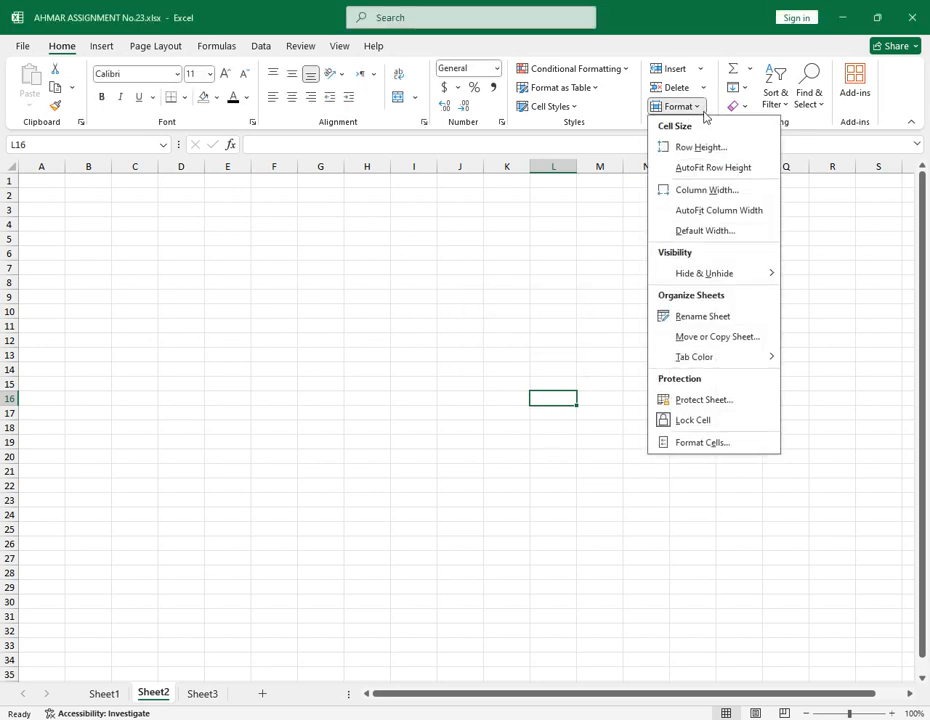
left_click(710, 192)
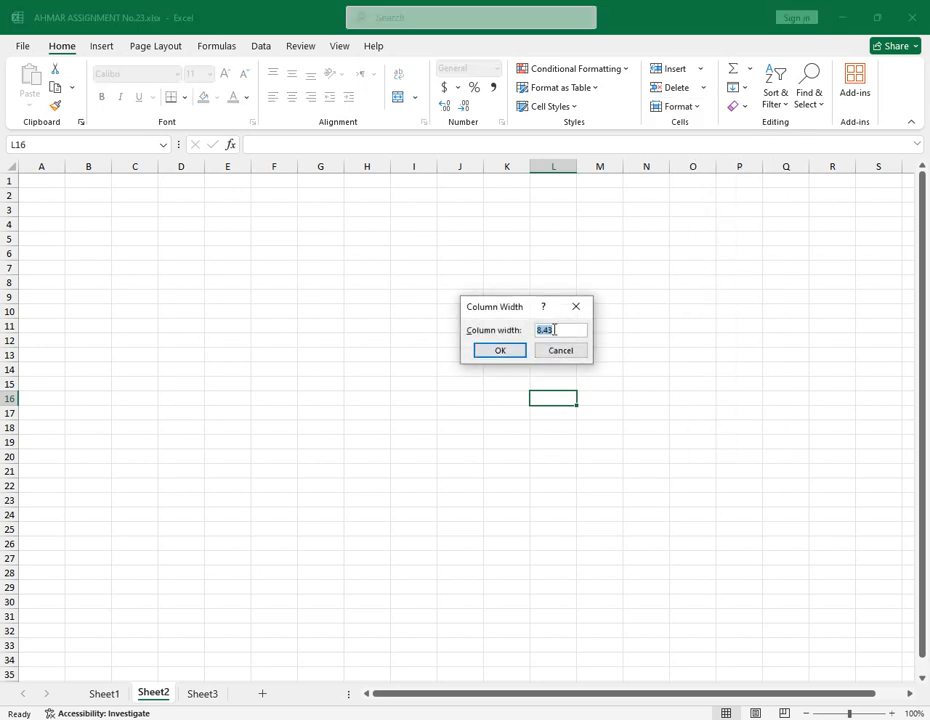
left_click(497, 352)
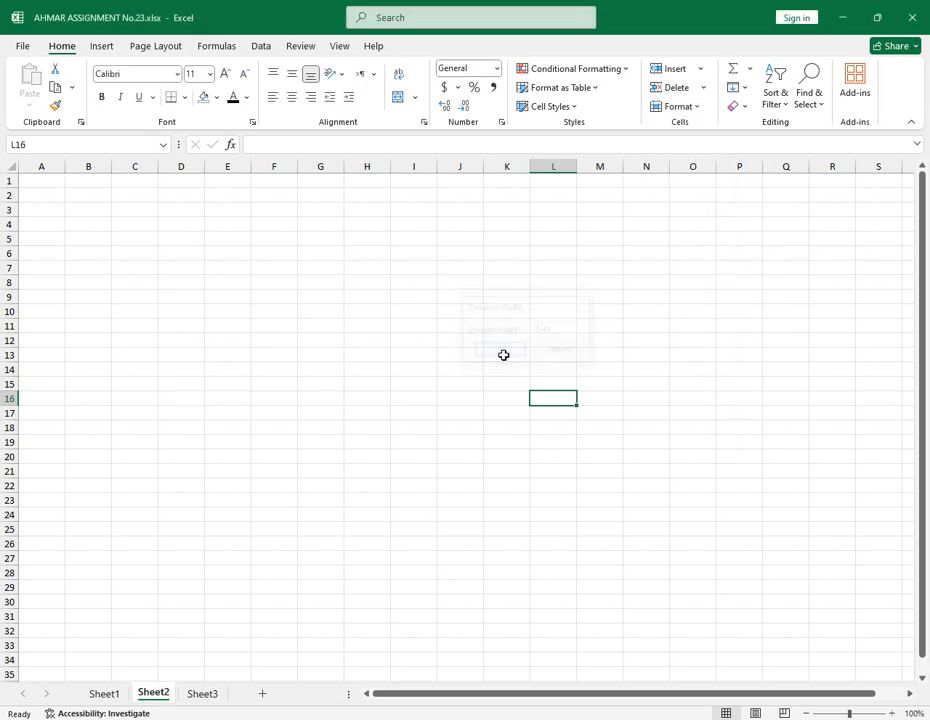
Step: Check the default column width of Sheet2 without changing it
left_click(700, 110)
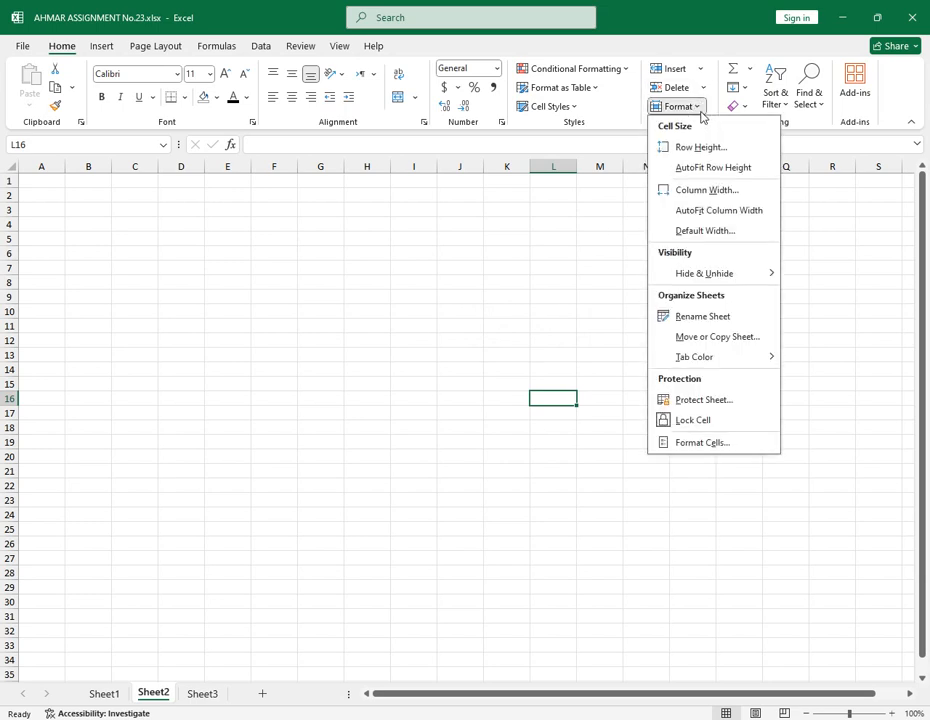
left_click(722, 243)
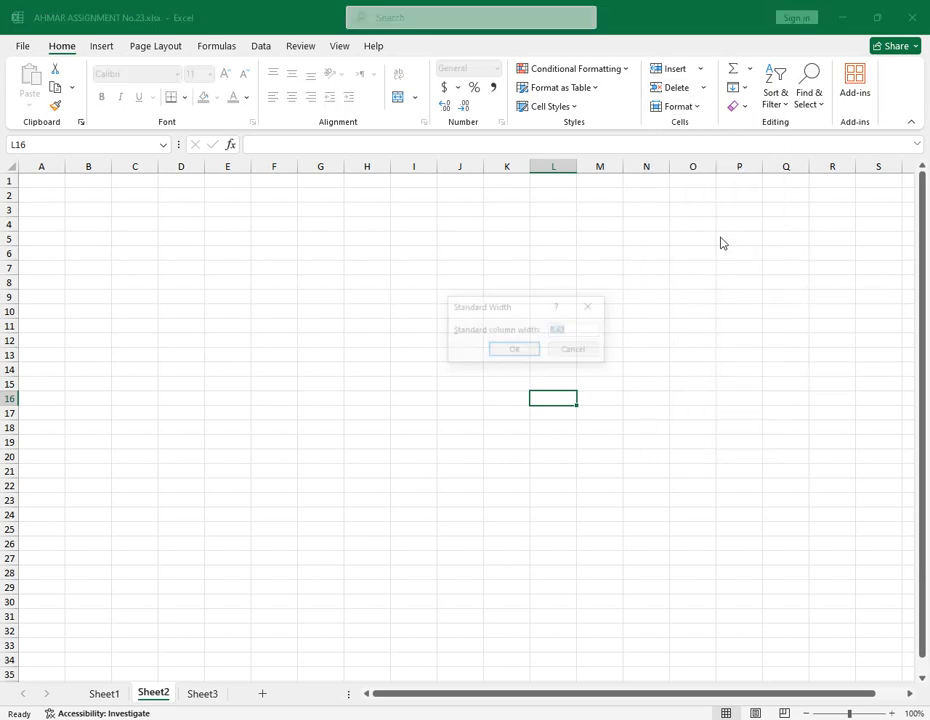
left_click(588, 313)
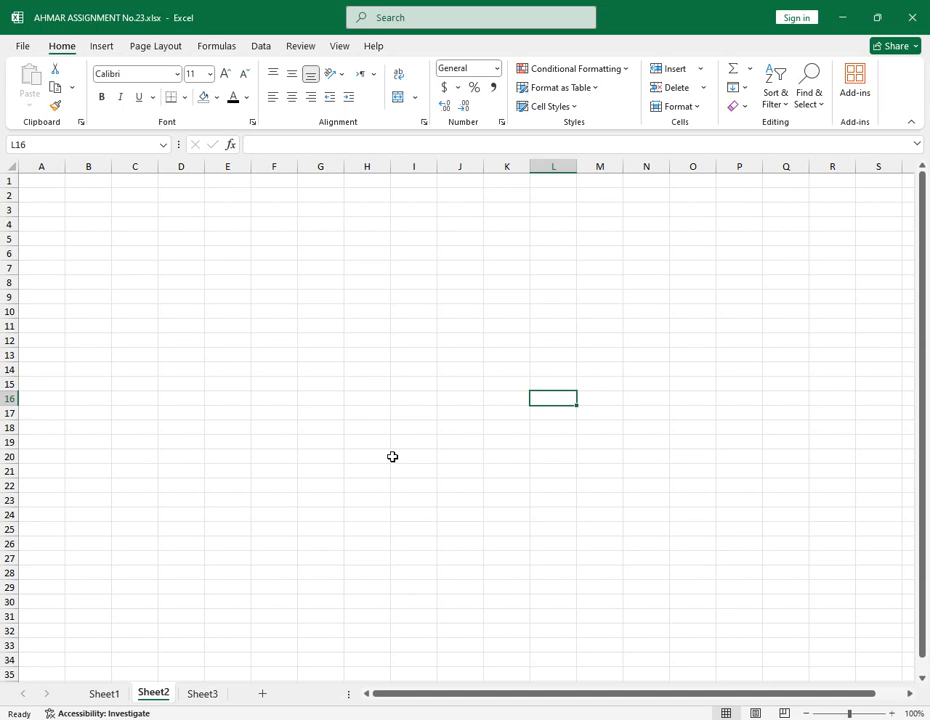
Step: Switch to Sheet1 and check the row height and the column width at cell C8
left_click(117, 700)
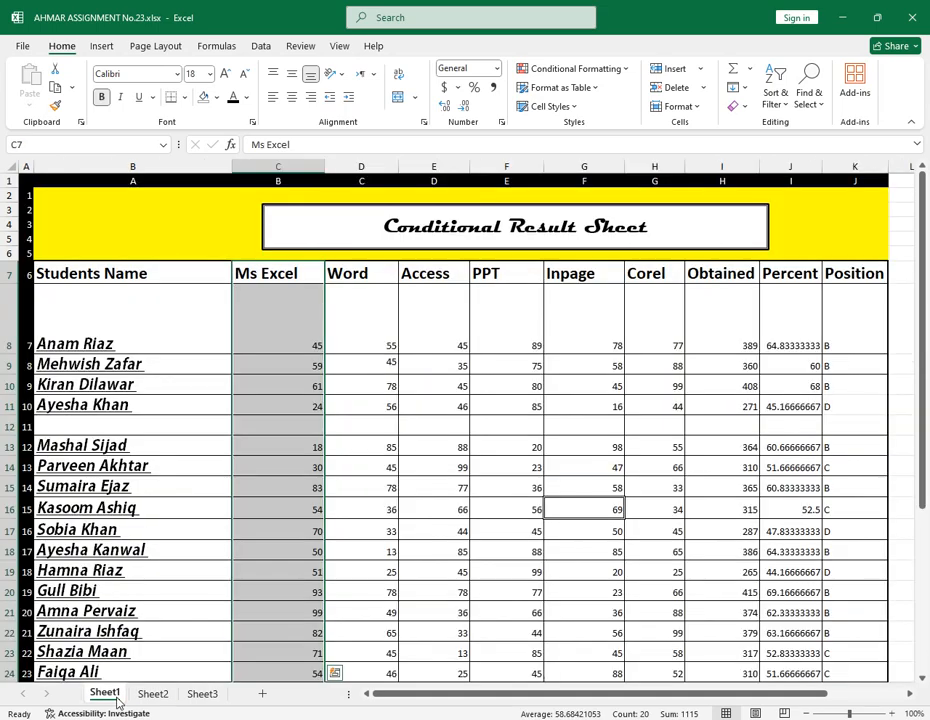
left_click(421, 447)
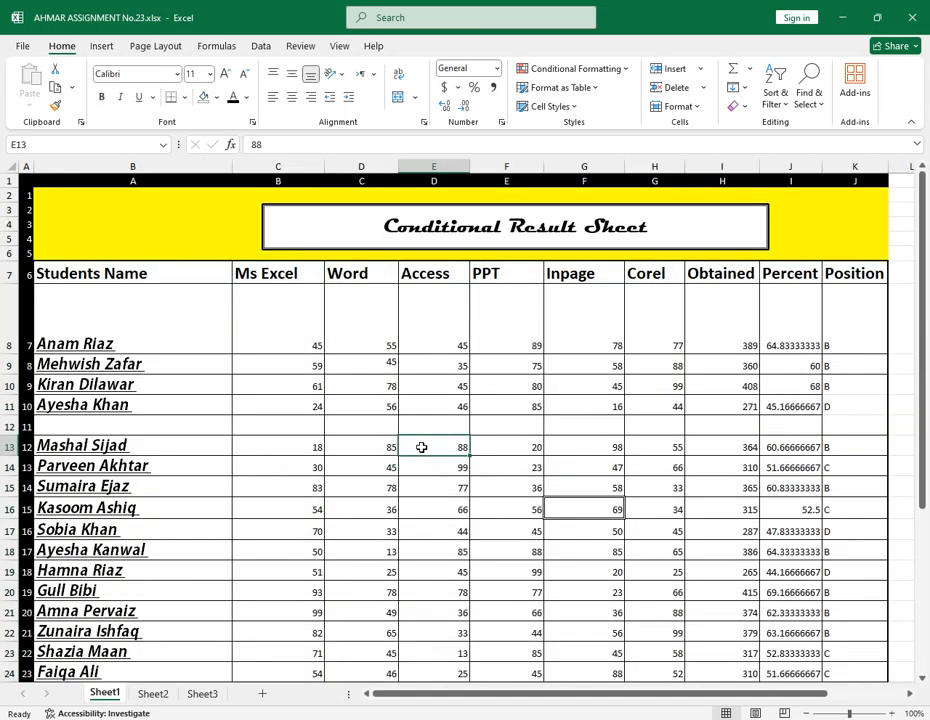
left_click(280, 320)
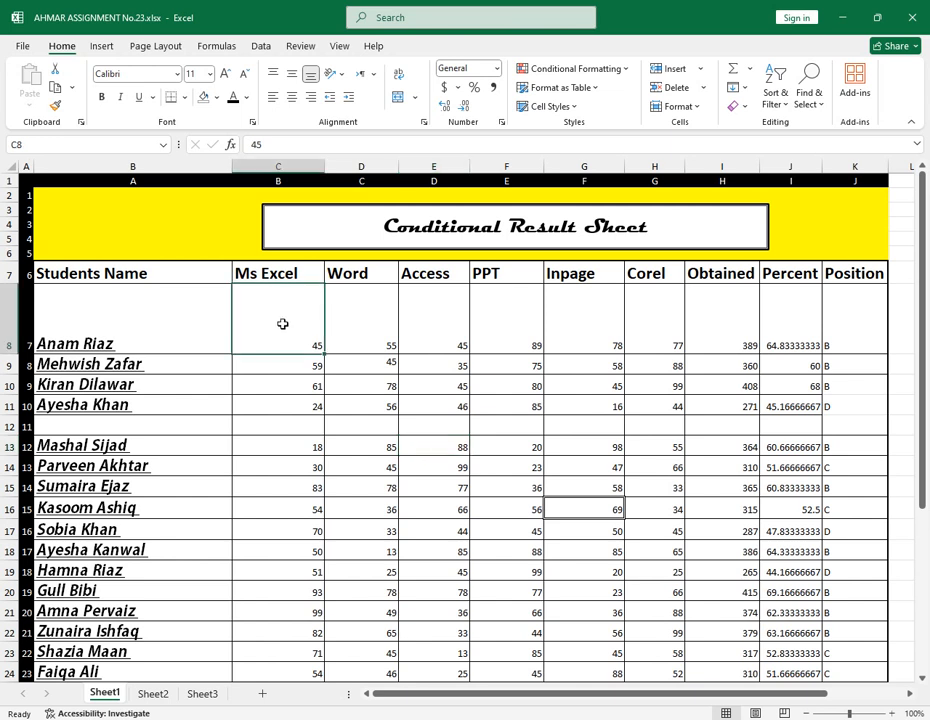
left_click(700, 107)
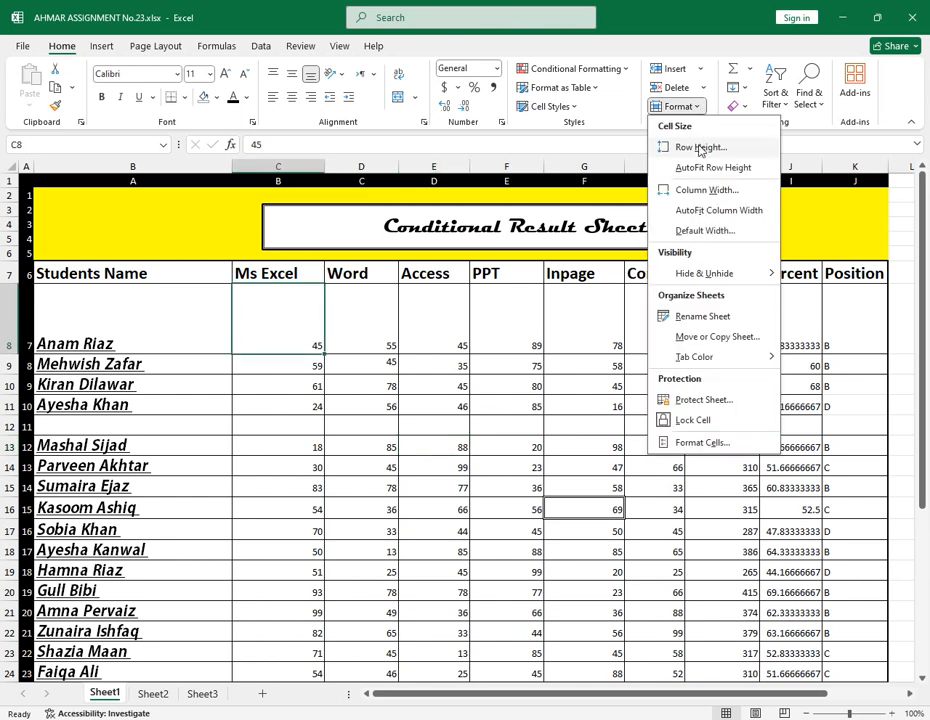
left_click(700, 148)
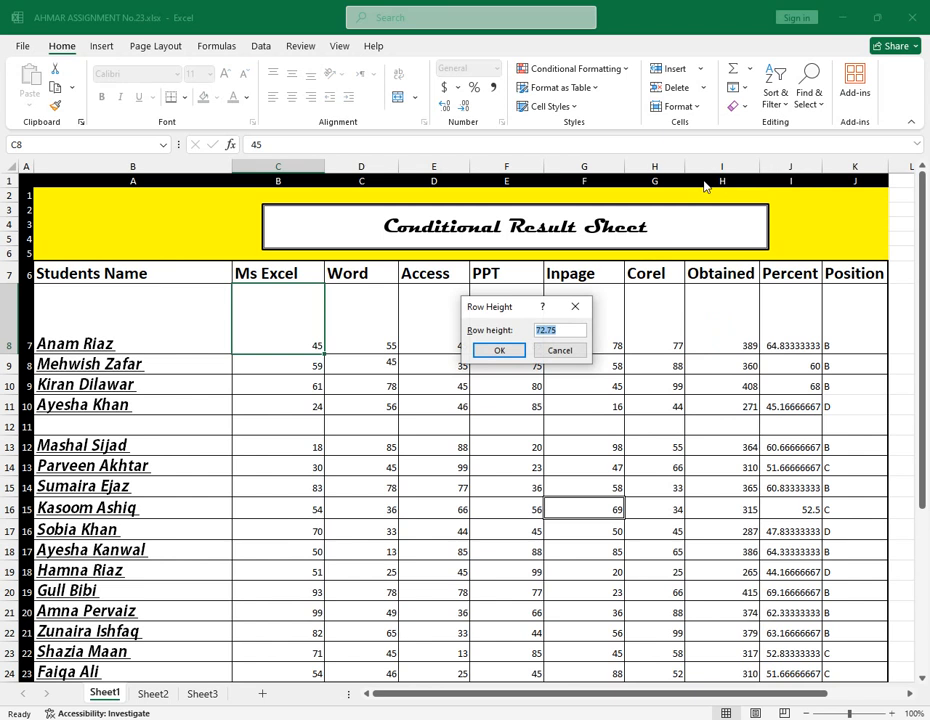
left_click(575, 306)
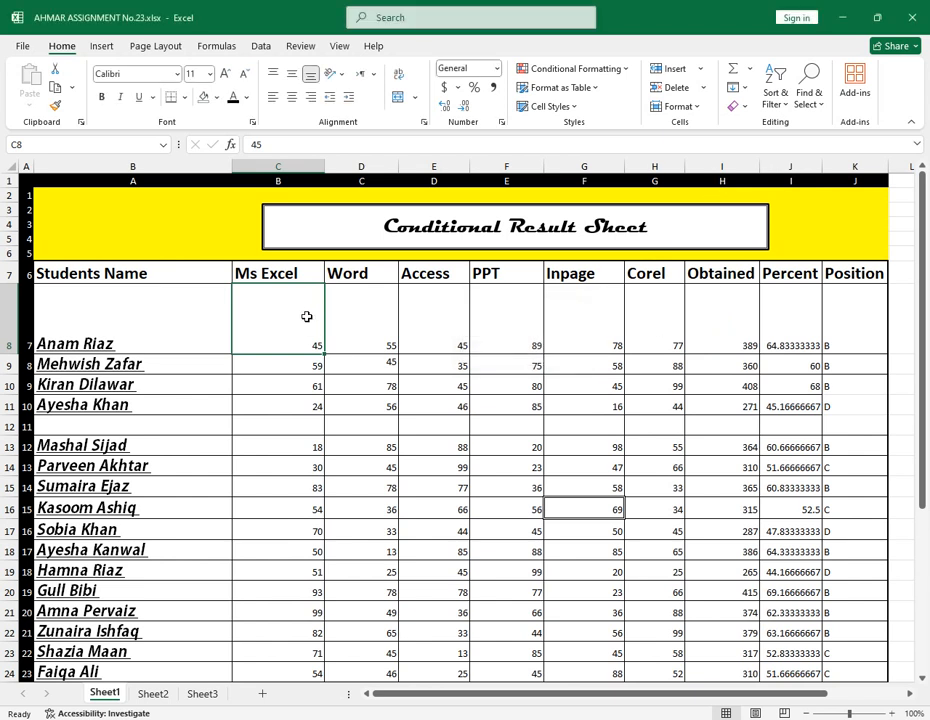
left_click(698, 106)
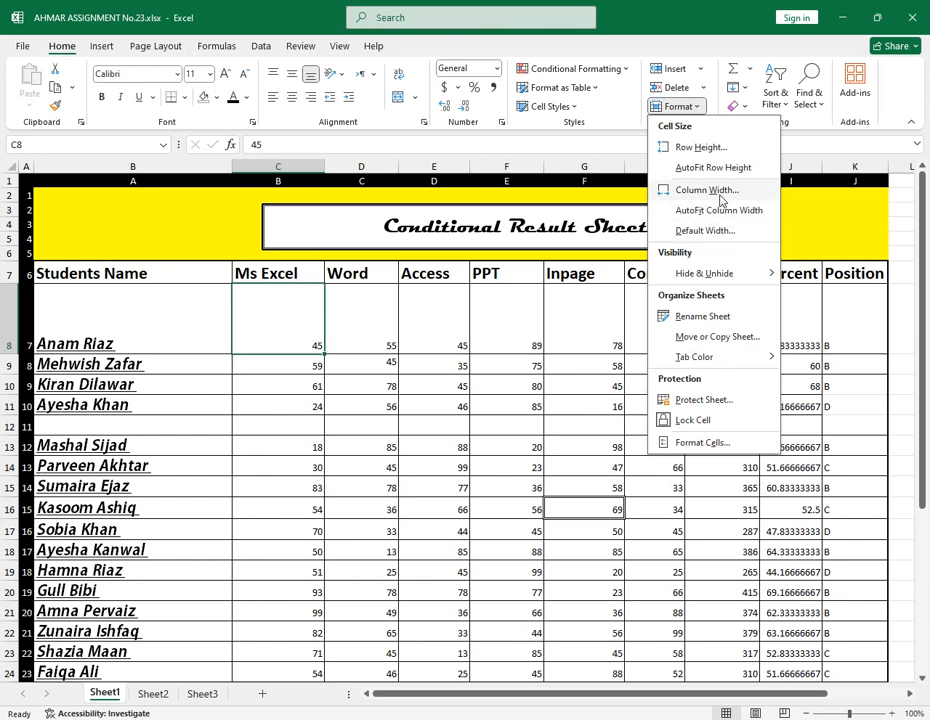
left_click(720, 190)
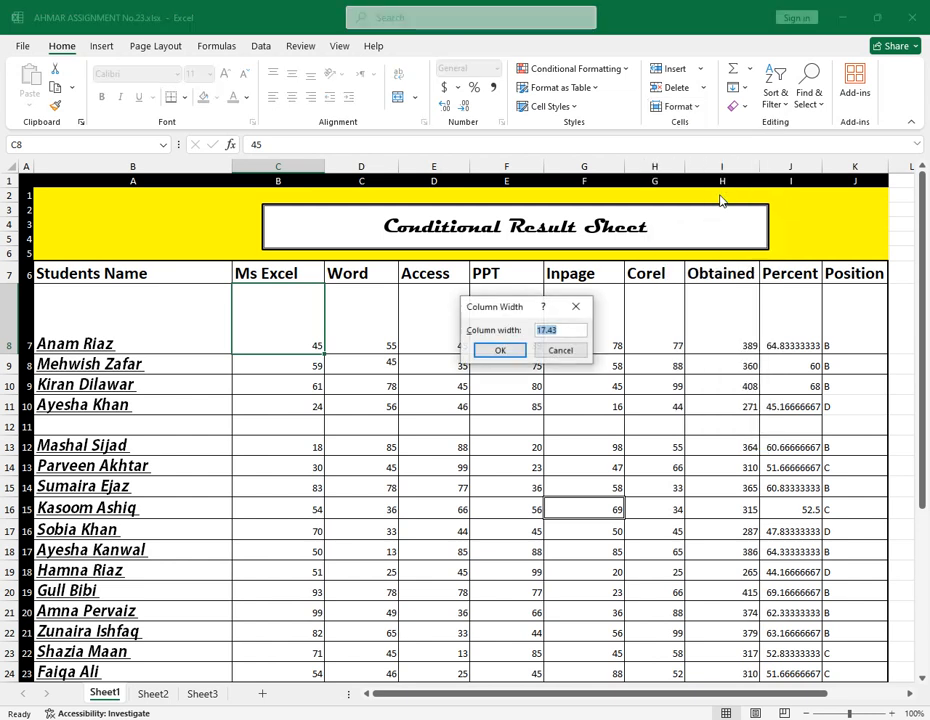
left_click(576, 306)
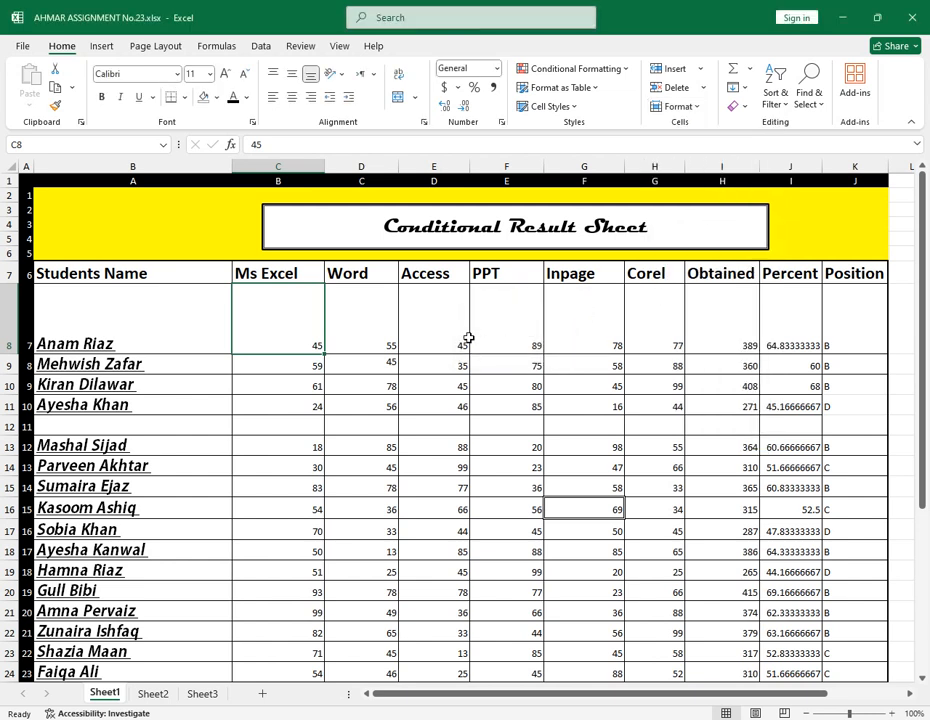
Step: Check the row height and the column width at cell B8, the first student's name
left_click(161, 310)
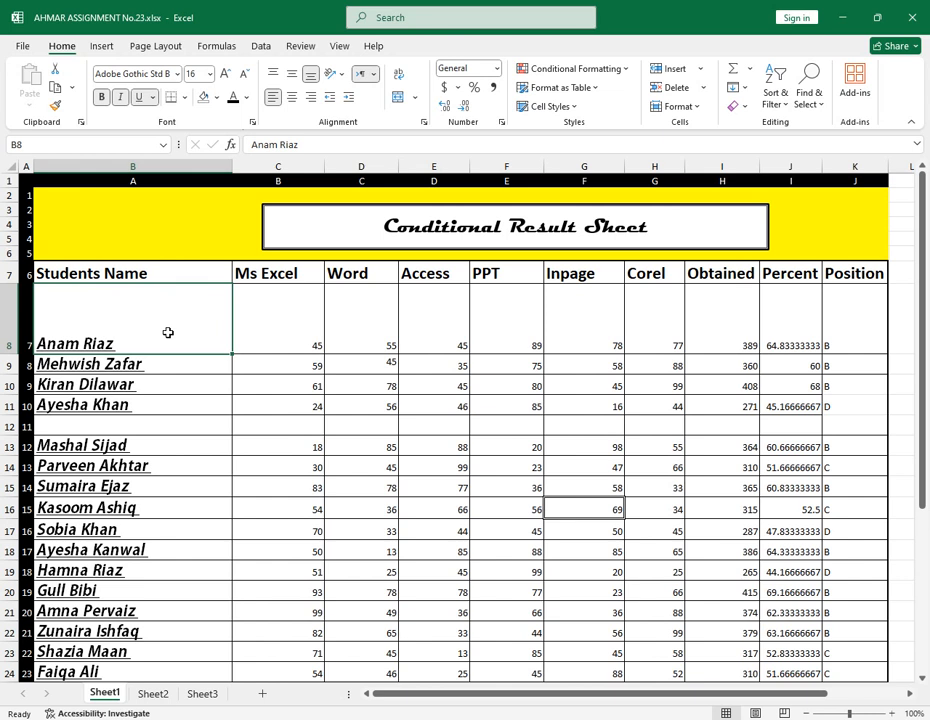
left_click(686, 107)
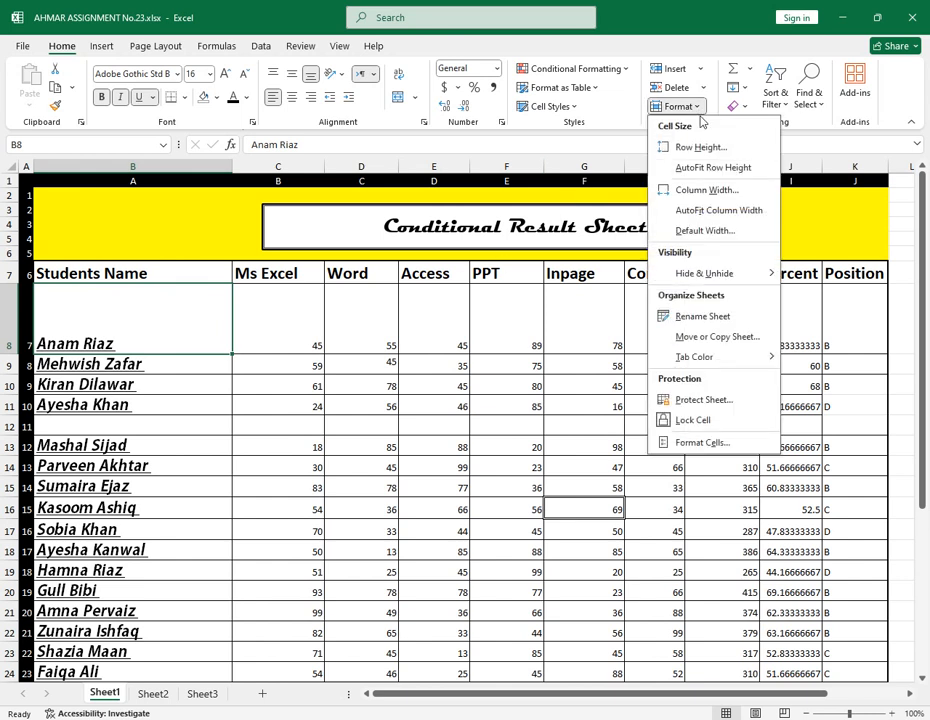
left_click(697, 145)
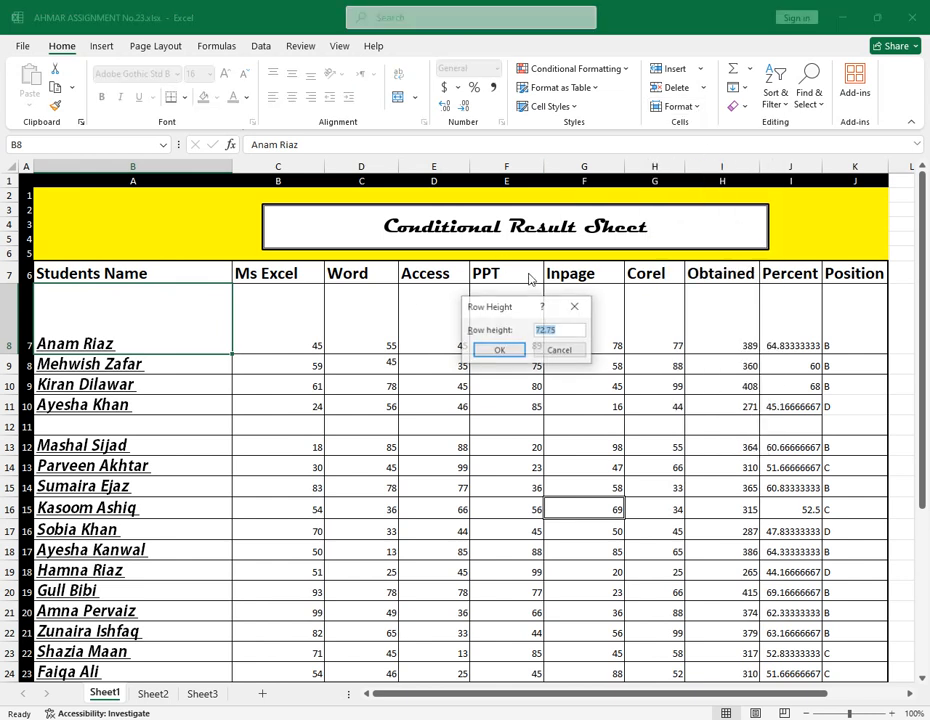
left_click(499, 350)
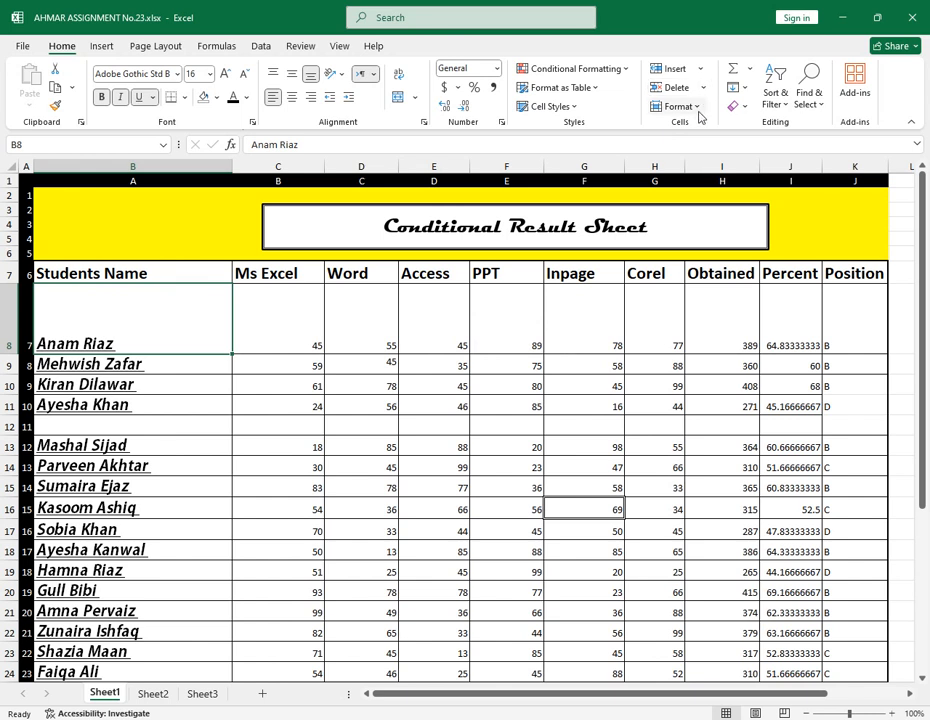
left_click(699, 107)
left_click(707, 191)
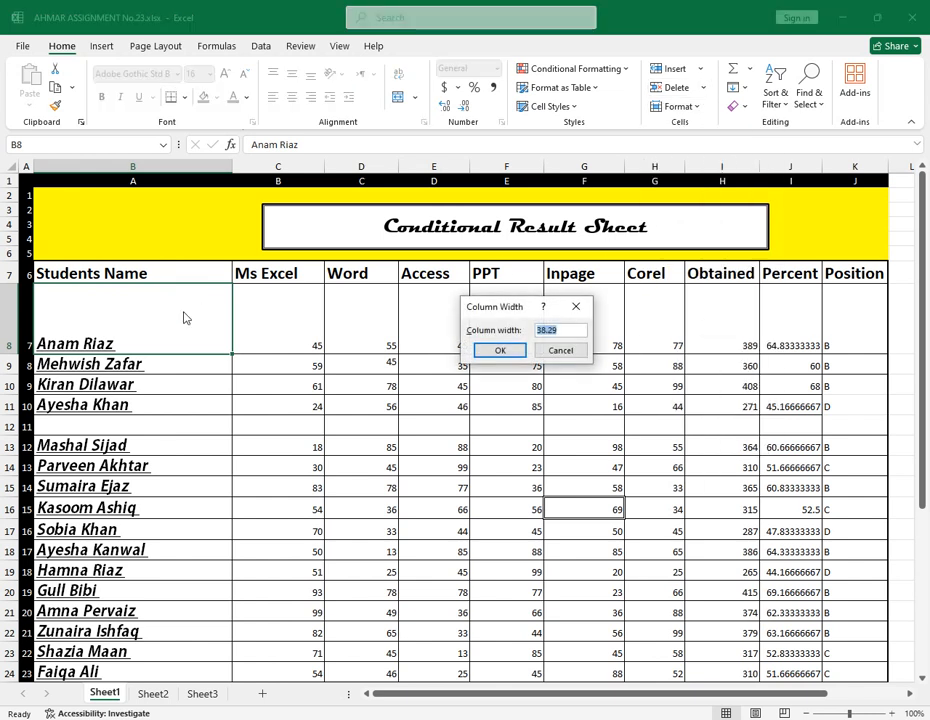
left_click(508, 352)
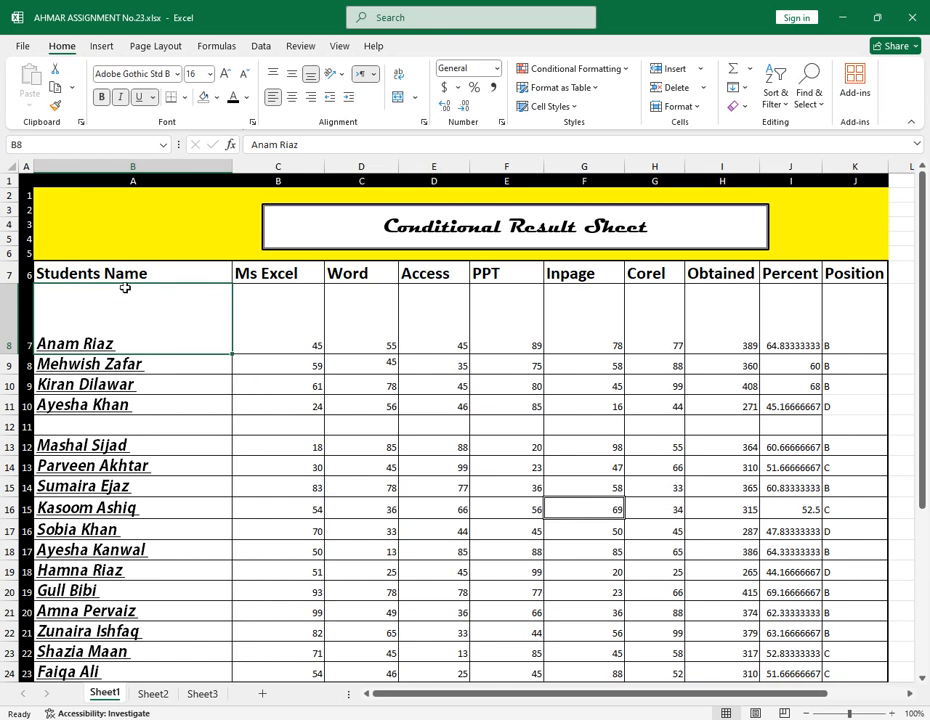
Step: Resize columns by hand: narrow Students Name slightly, widen Word, and widen Ms Excel before reducing it again
left_click(186, 267)
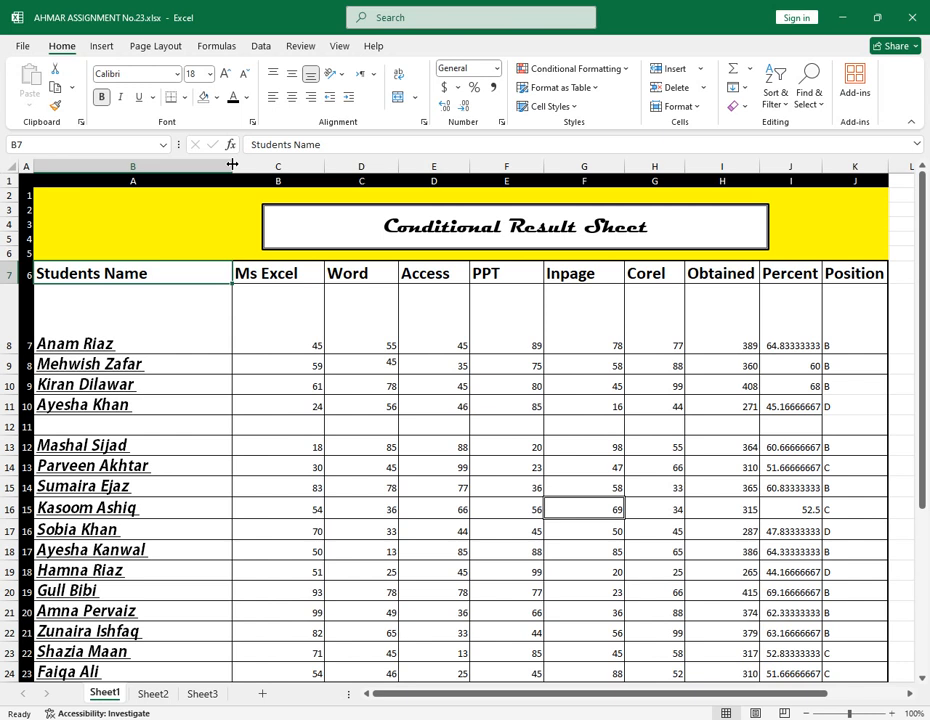
mouse_move(232, 164)
left_mouse_down()
mouse_move(158, 181)
mouse_move(185, 166)
mouse_move(230, 166)
left_mouse_up()
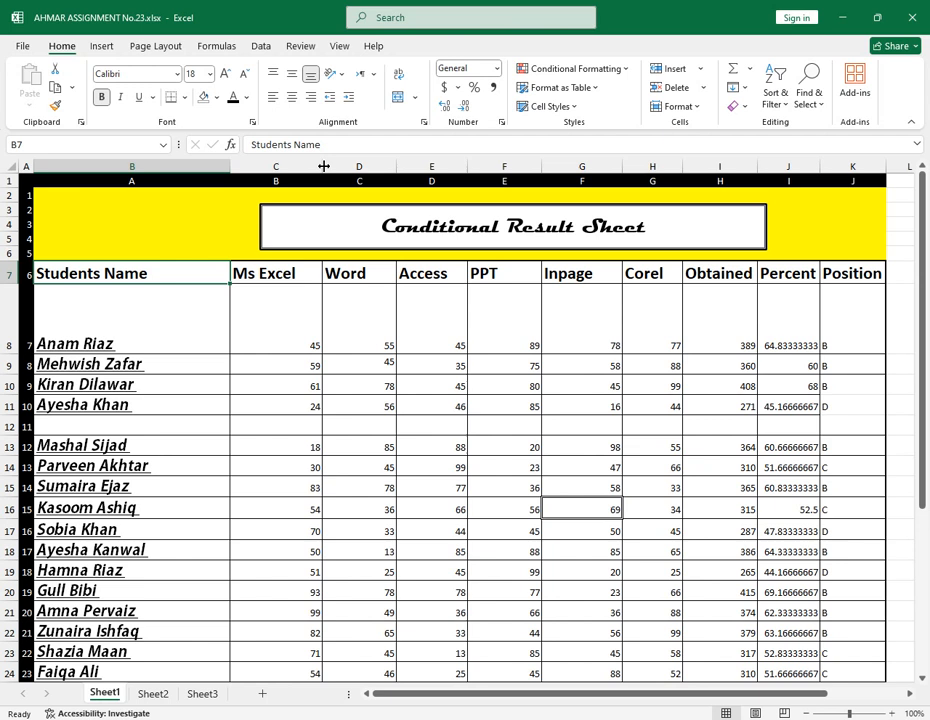
left_click_drag(322, 166, 367, 166)
left_click_drag(441, 163, 473, 163)
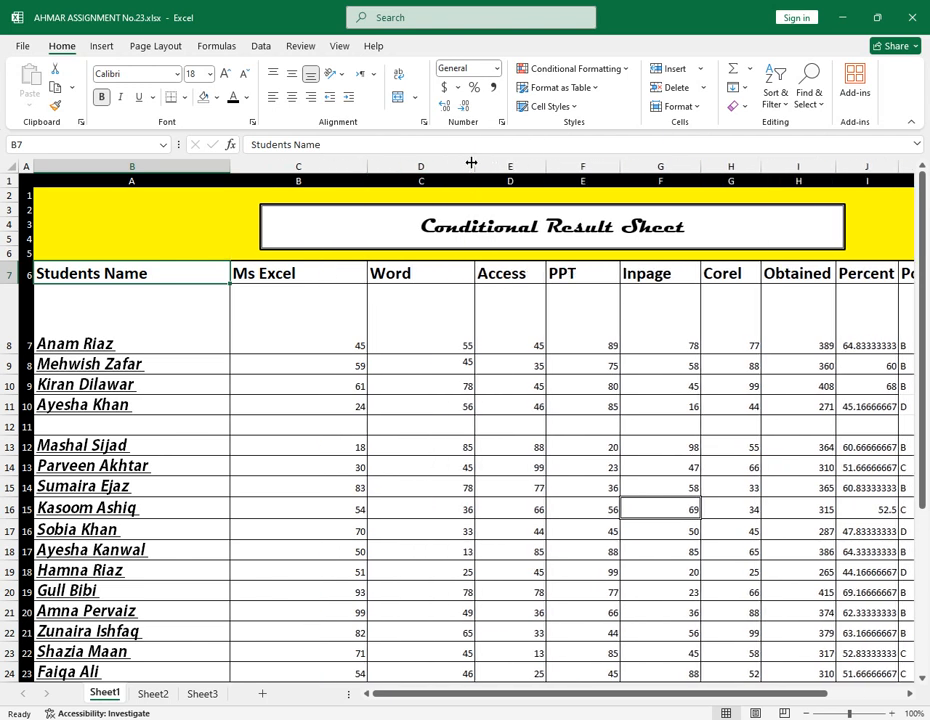
left_click_drag(370, 165, 332, 166)
Step: Try clearing everything in the range C29:H39 below the result table, and undo the clearing
scroll(315, 413, "down", 7)
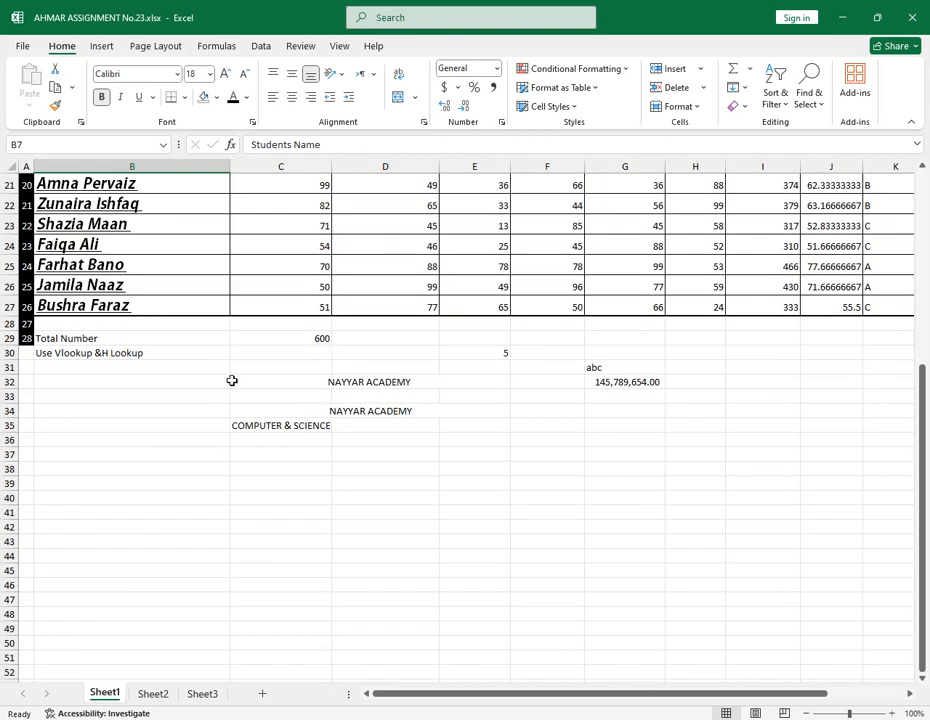
left_click_drag(296, 338, 676, 480)
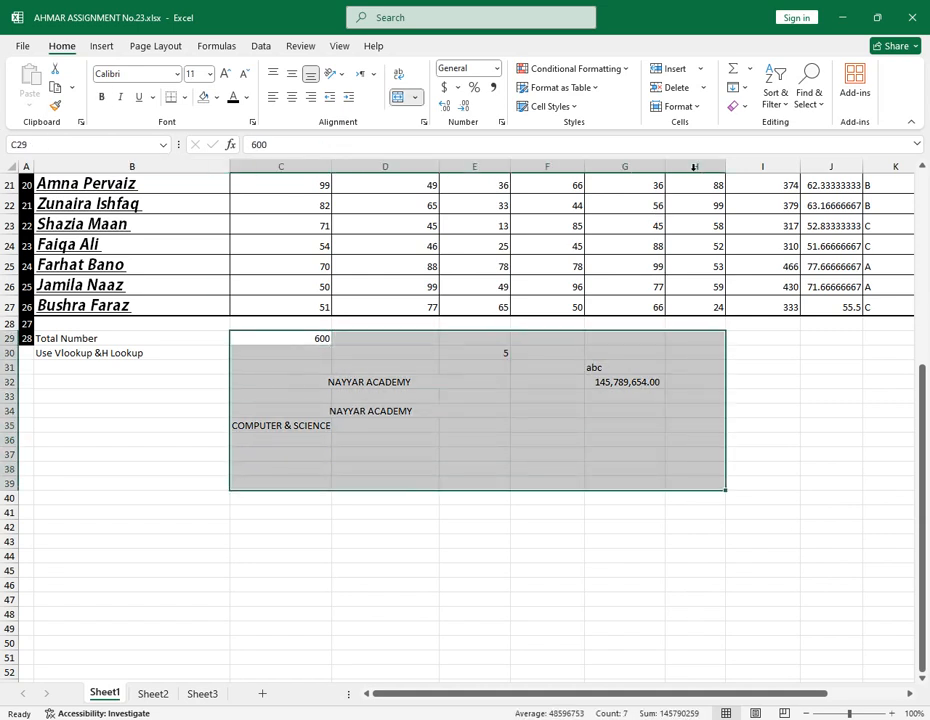
left_click(737, 106)
left_click(762, 128)
left_click(546, 468)
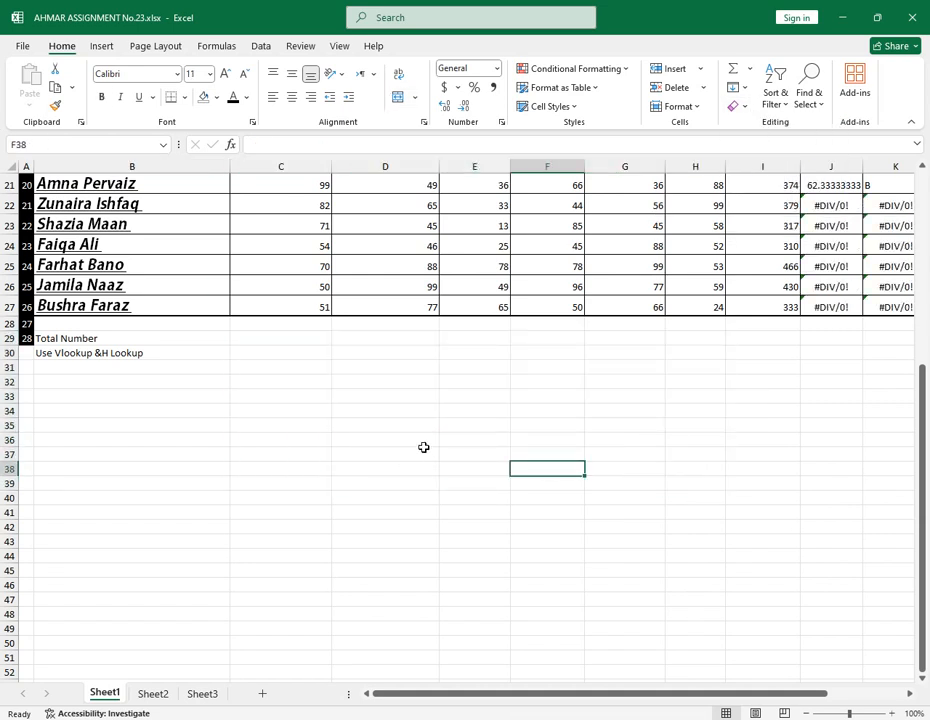
key("ctrl+z")
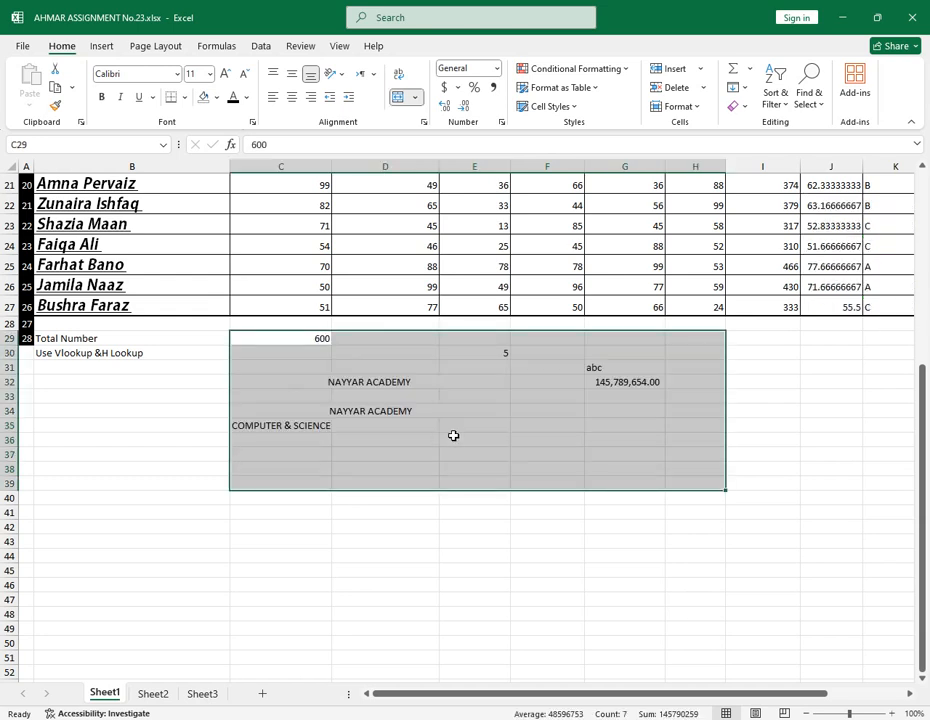
left_click(531, 452)
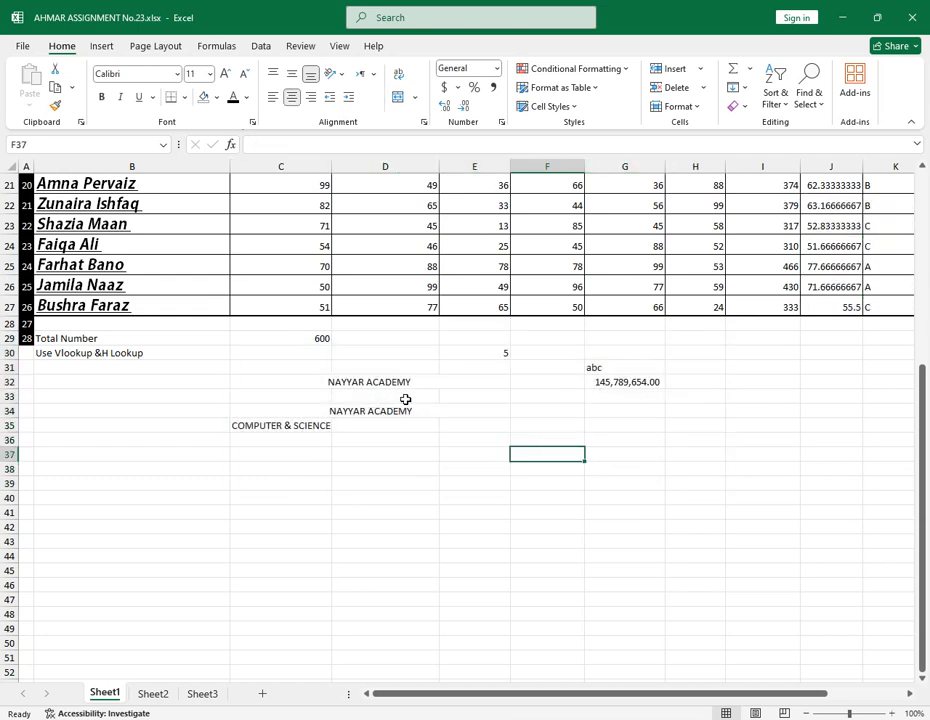
Step: Widen the Students Name column slightly and AutoFit the row heights of the result table B7:K27
scroll(405, 399, "up", 7)
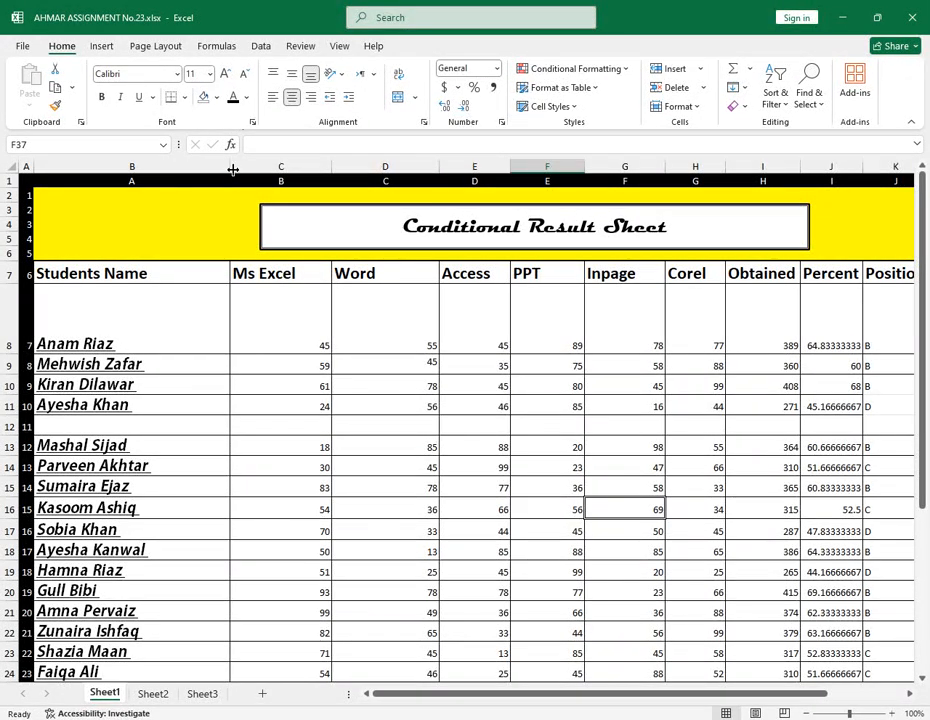
mouse_move(232, 170)
left_mouse_down()
mouse_move(220, 166)
mouse_move(208, 179)
mouse_move(241, 187)
left_mouse_up()
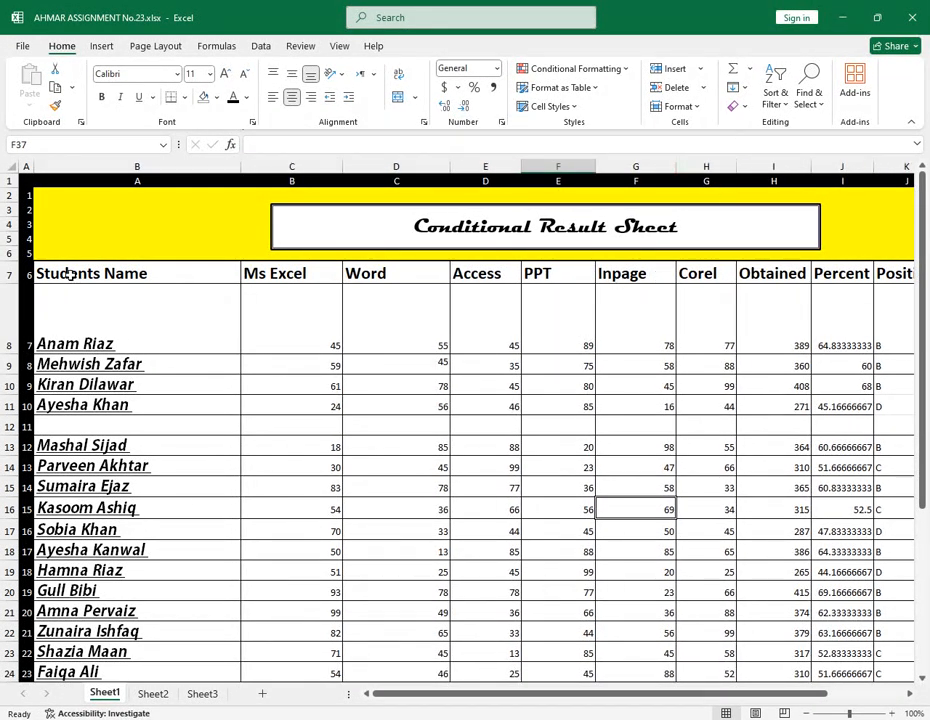
left_click_drag(70, 275, 704, 623)
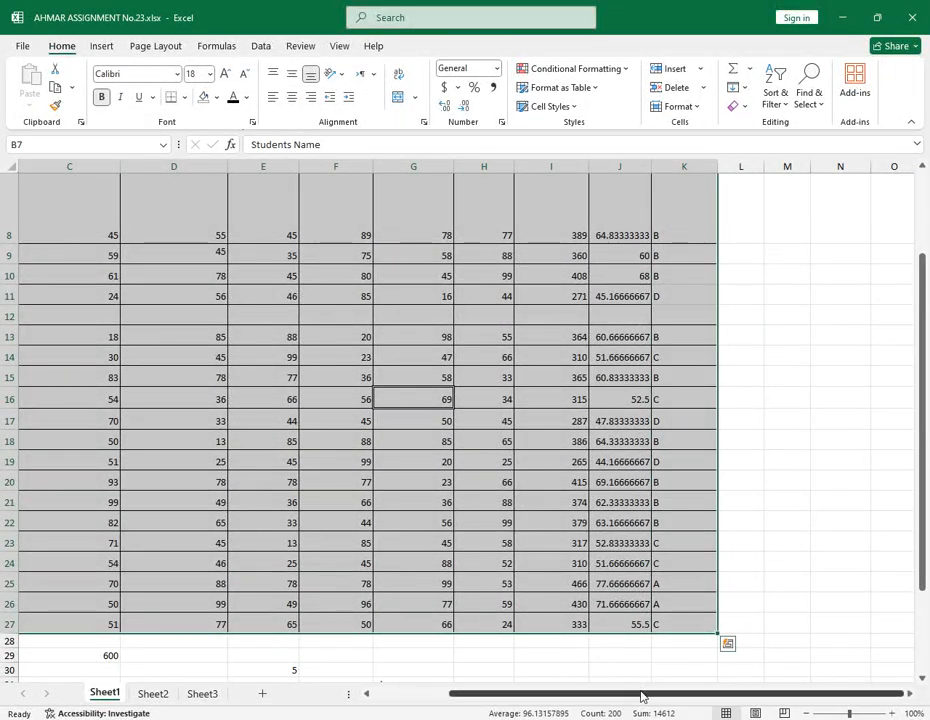
left_click_drag(643, 697, 370, 695)
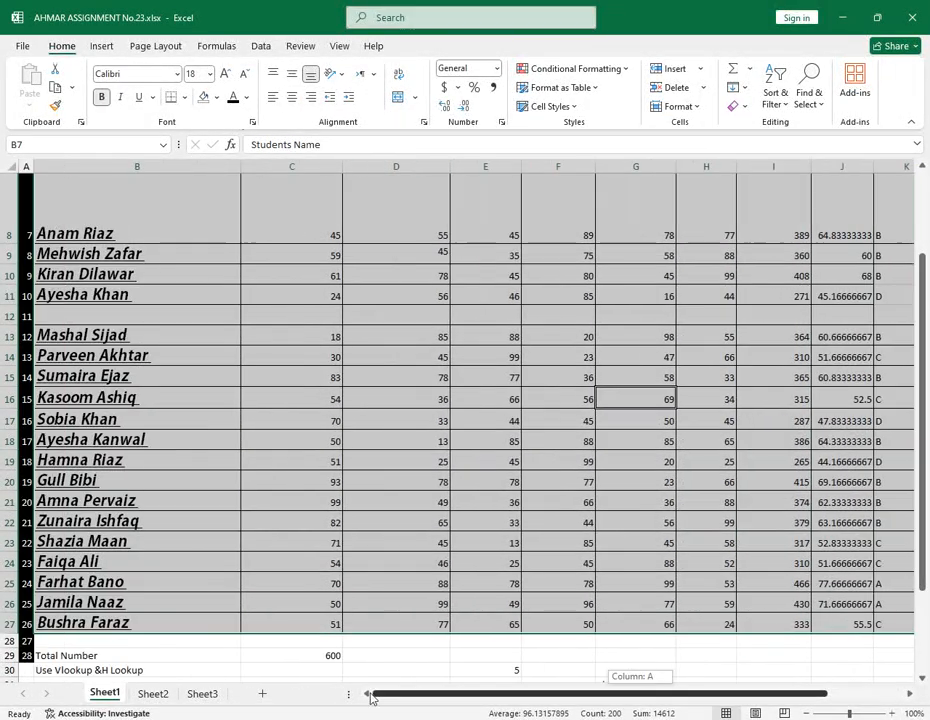
left_click(699, 108)
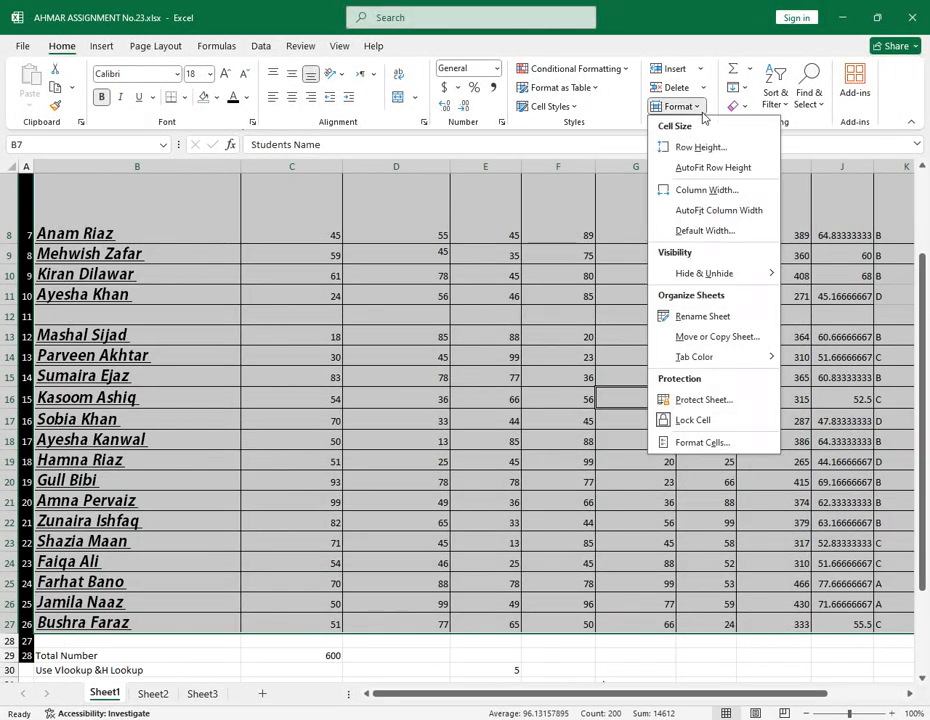
left_click(722, 169)
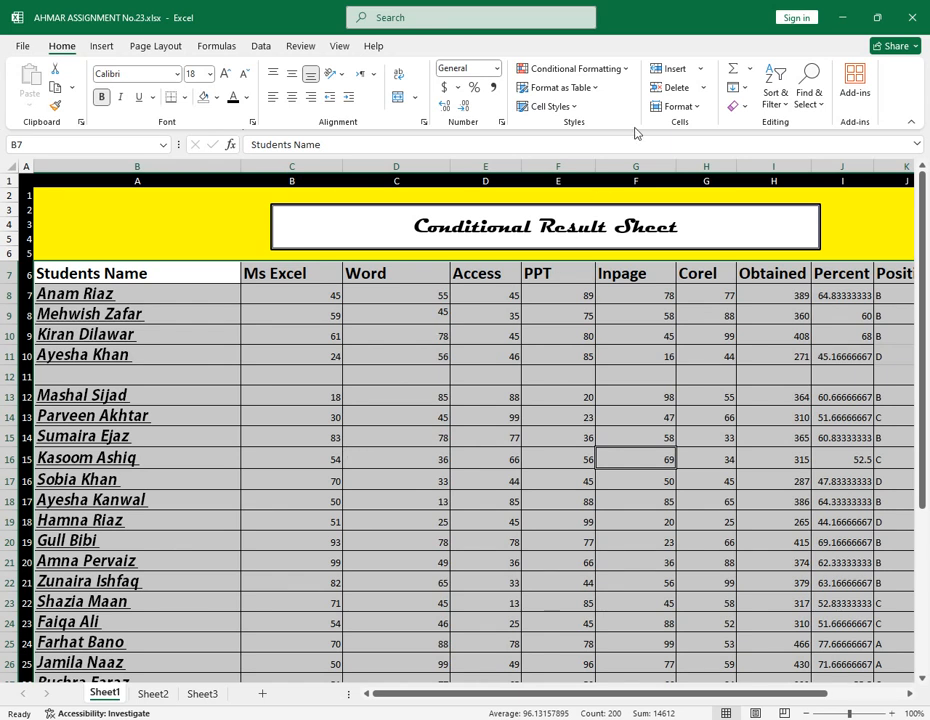
Step: AutoFit the column widths of the result table B7:K27 and deselect the range
left_click(680, 106)
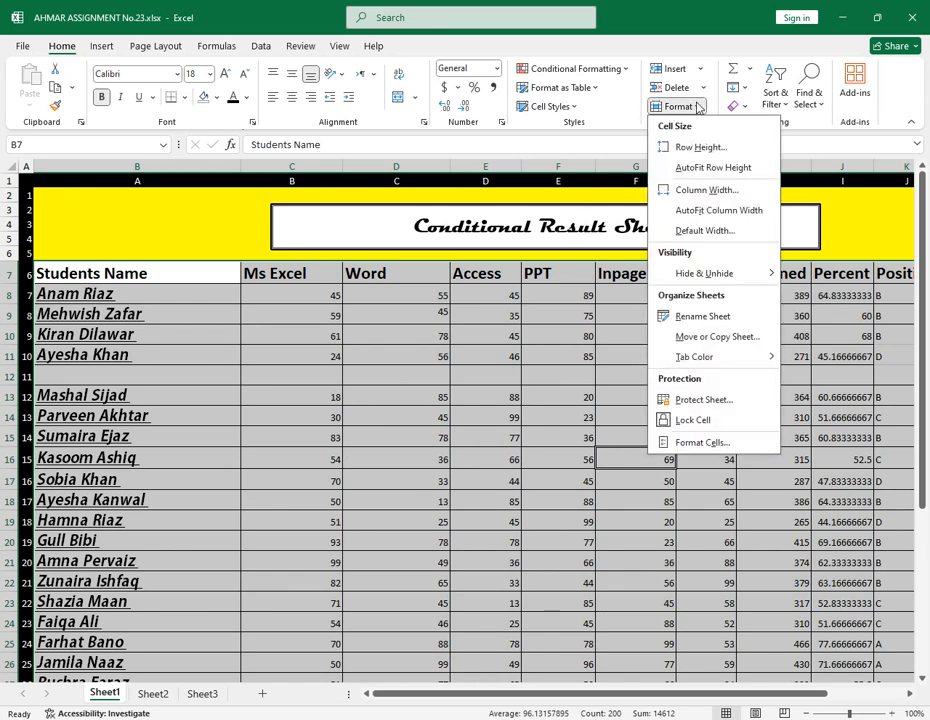
left_click(735, 211)
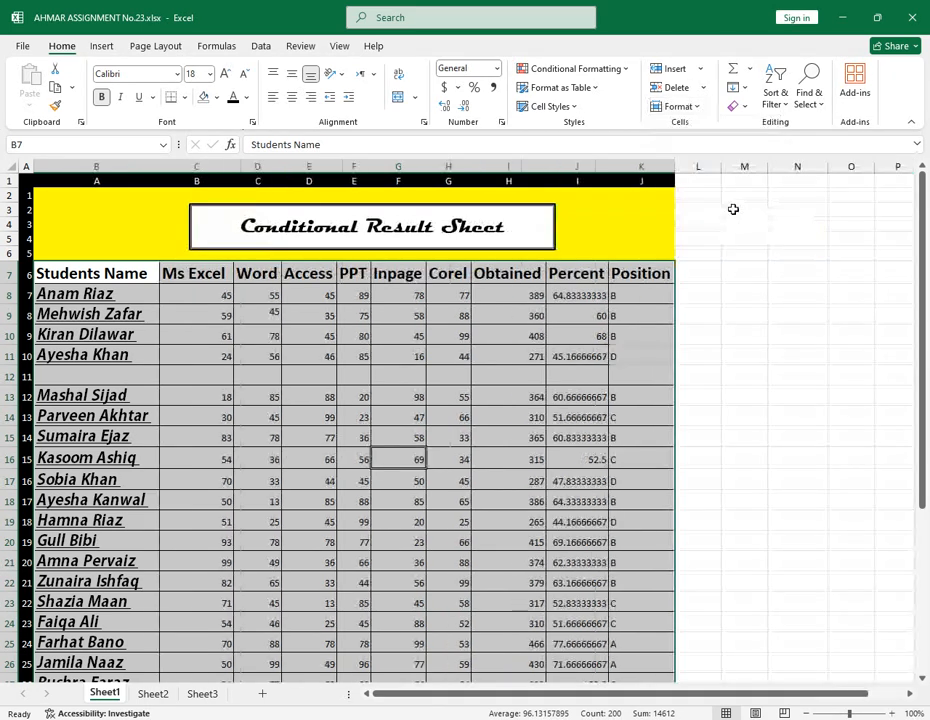
left_click(438, 369)
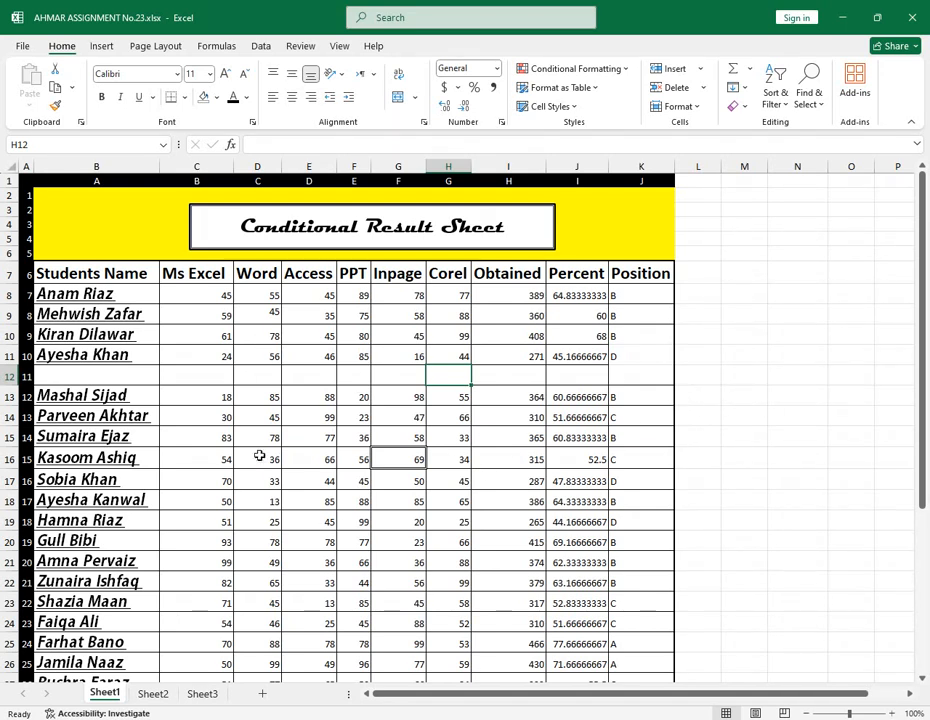
Step: Delete the blank cells B12:K12 in the result table, shifting the cells below up, and deselect the range
left_click(351, 416)
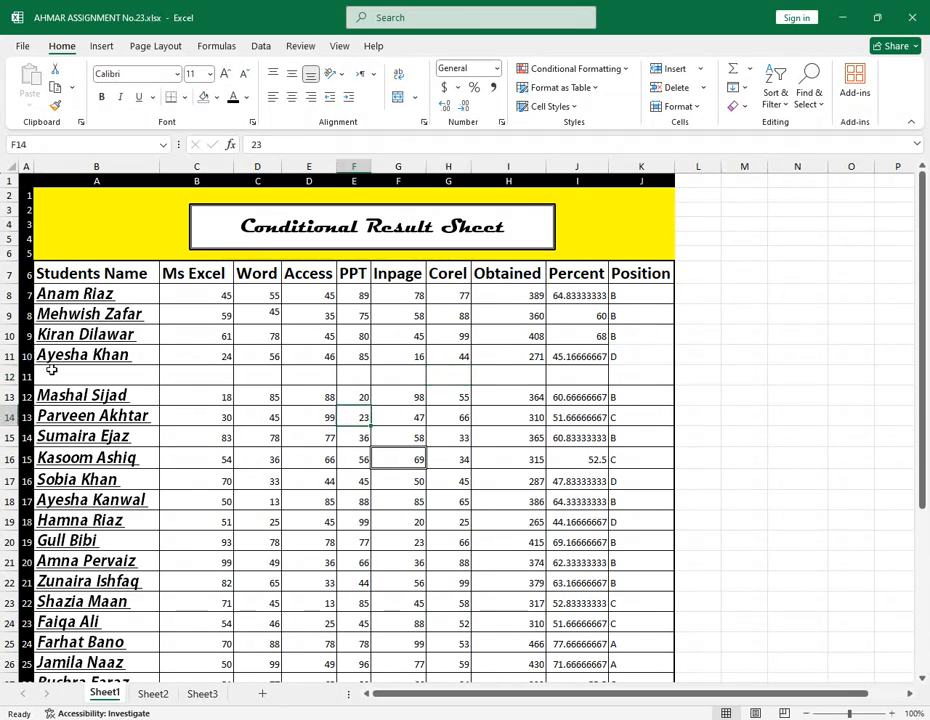
left_click_drag(51, 369, 641, 374)
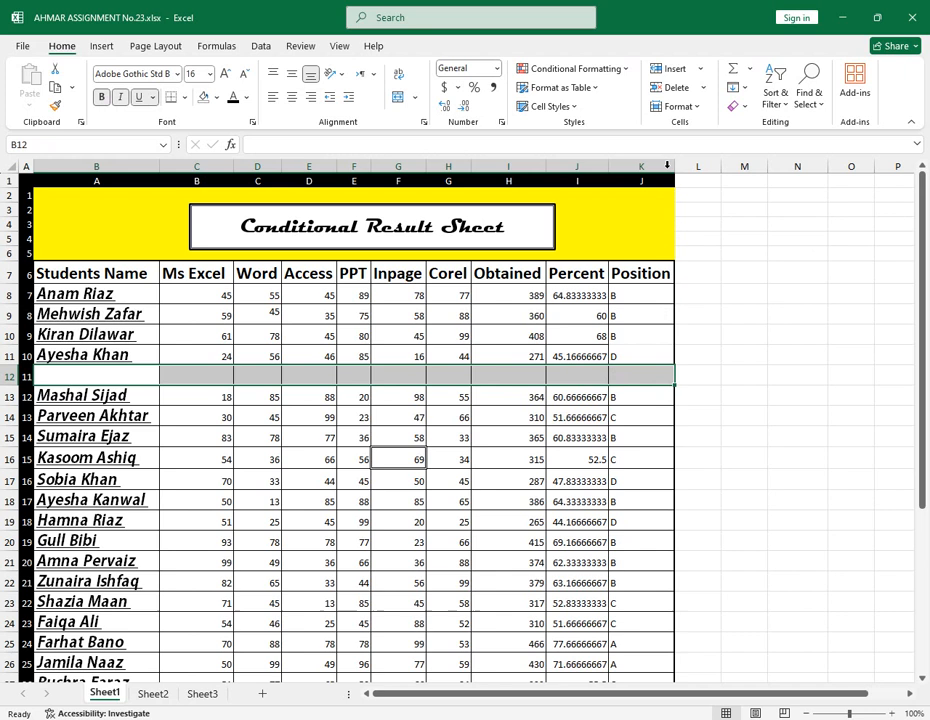
left_click(702, 87)
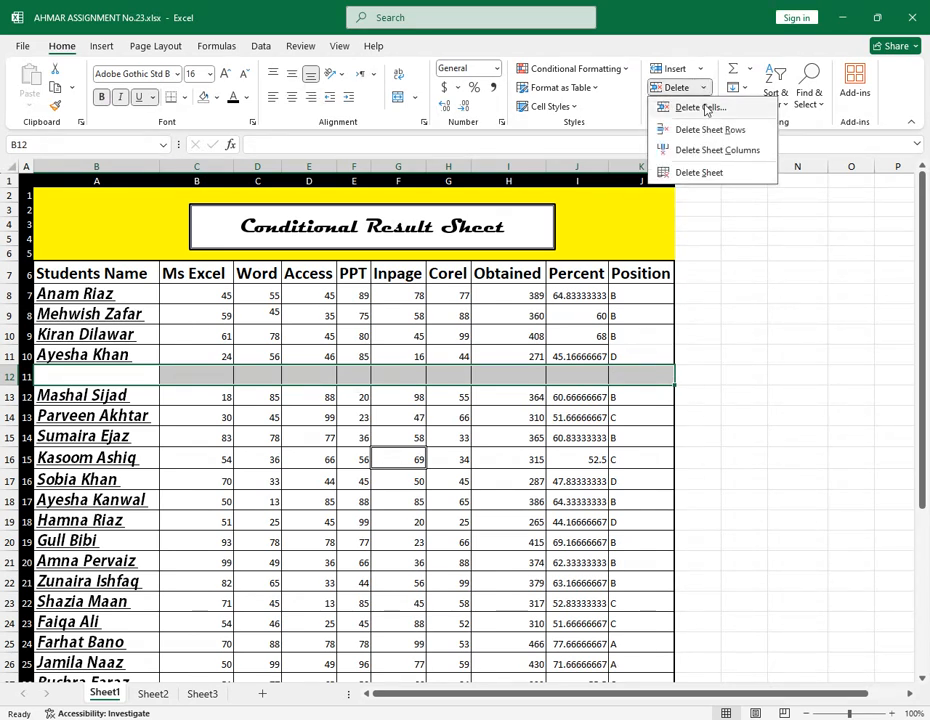
left_click(700, 107)
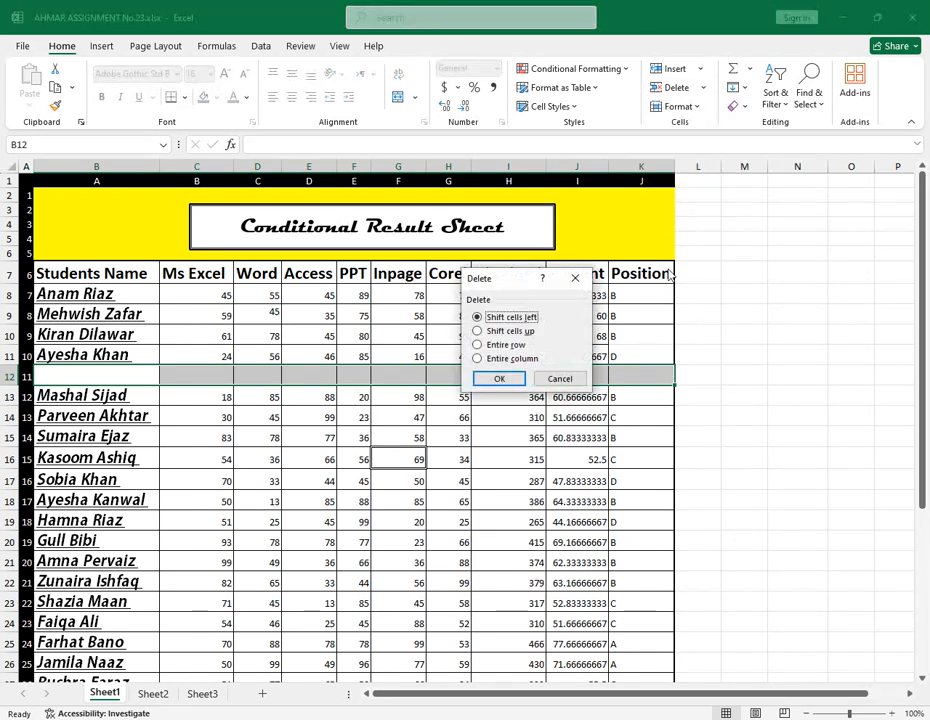
left_click(490, 331)
left_click(499, 378)
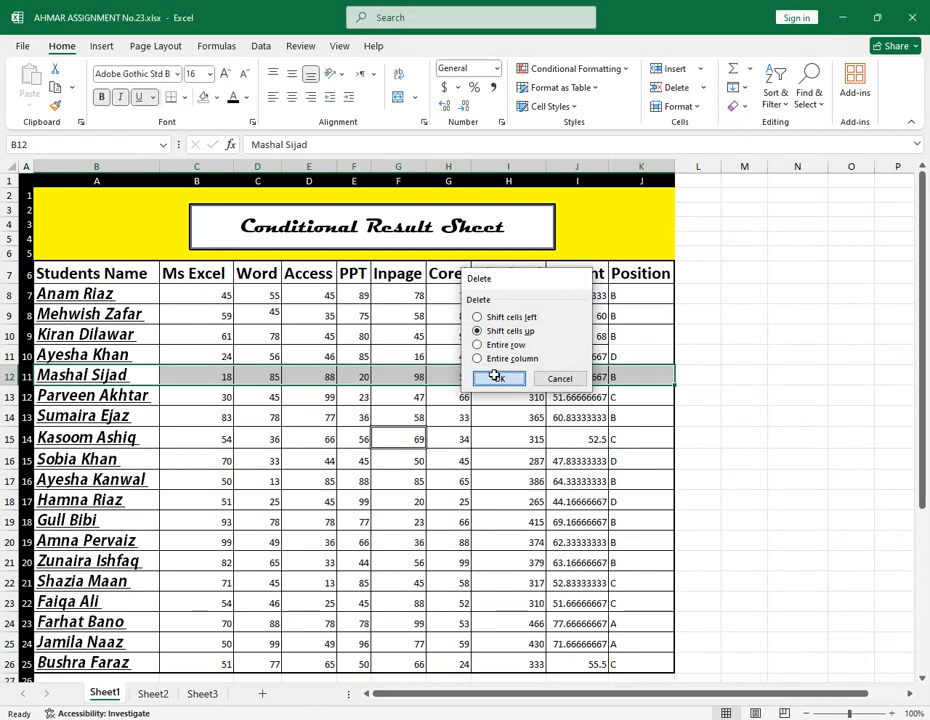
left_click(473, 459)
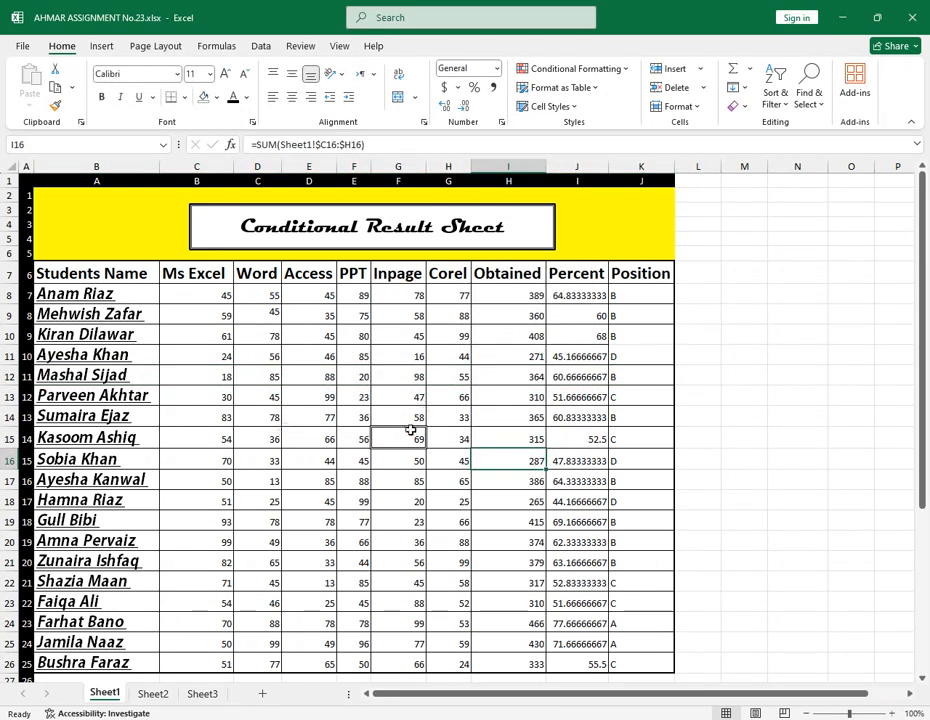
Step: Hide rows 12 to 21 of the result sheet
left_click(700, 106)
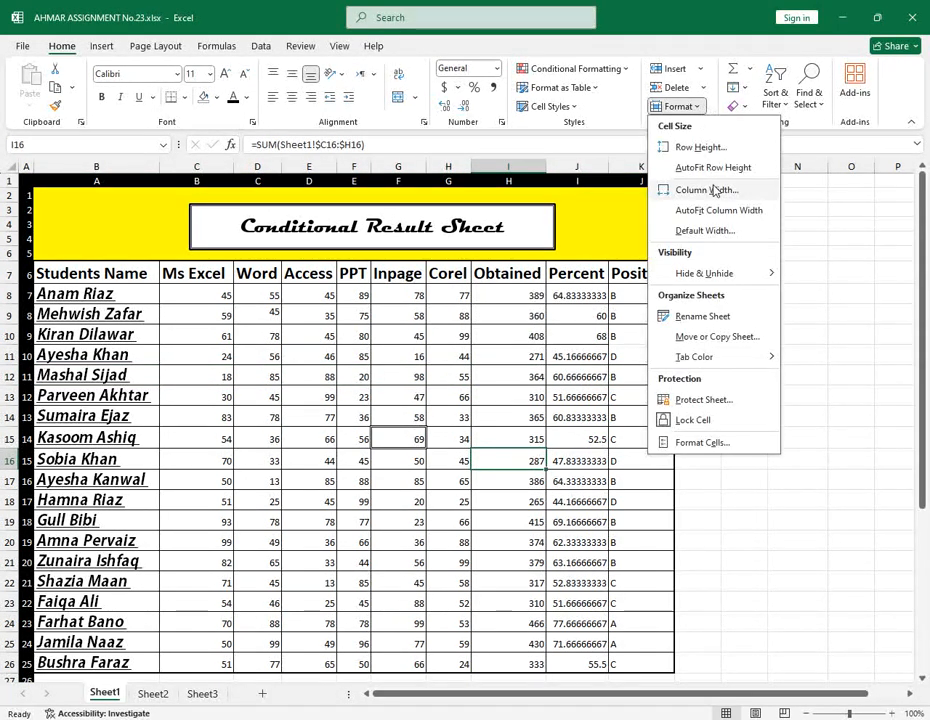
mouse_move(724, 272)
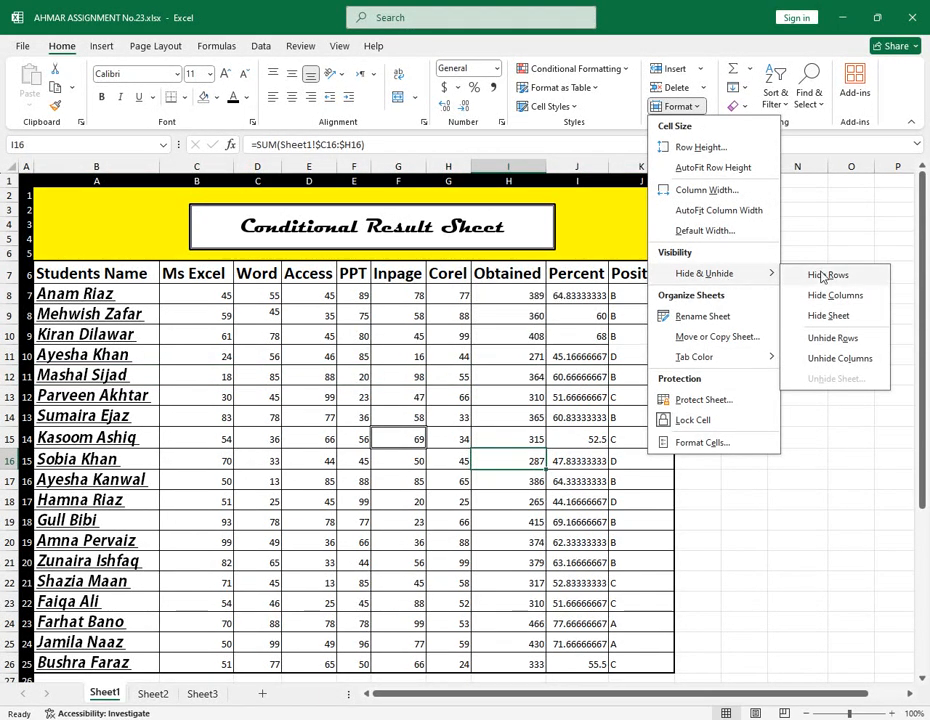
left_click(88, 391)
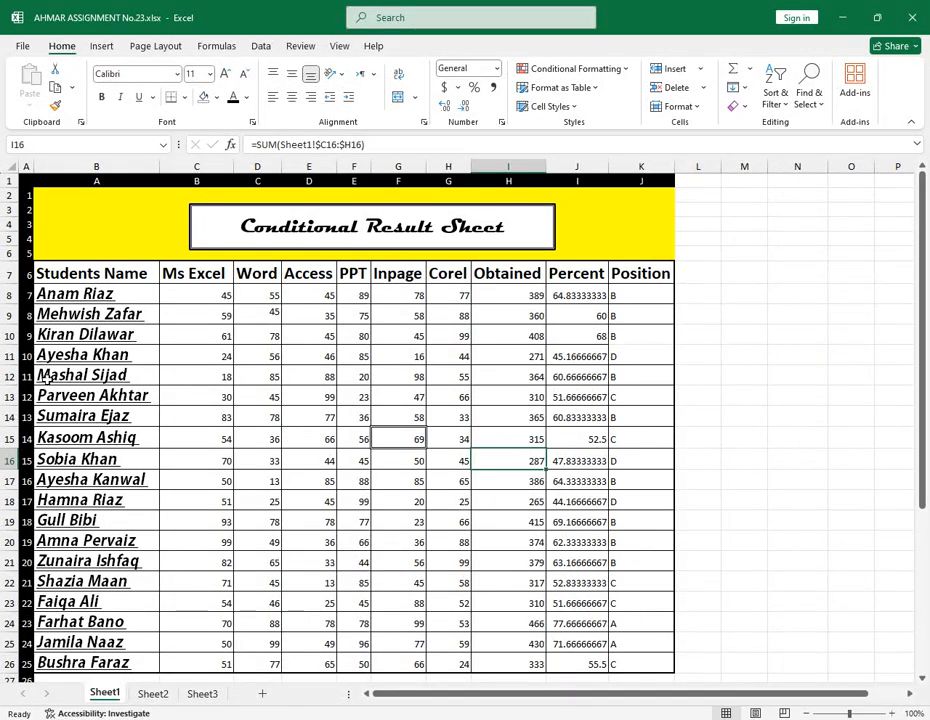
left_click_drag(22, 376, 632, 555)
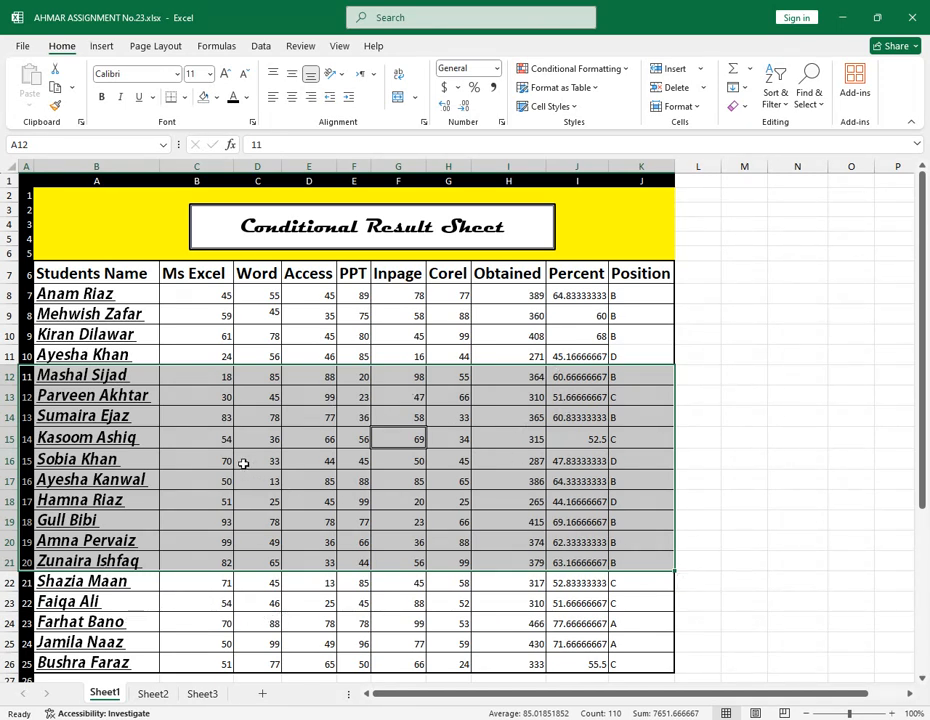
left_click(695, 111)
mouse_move(760, 274)
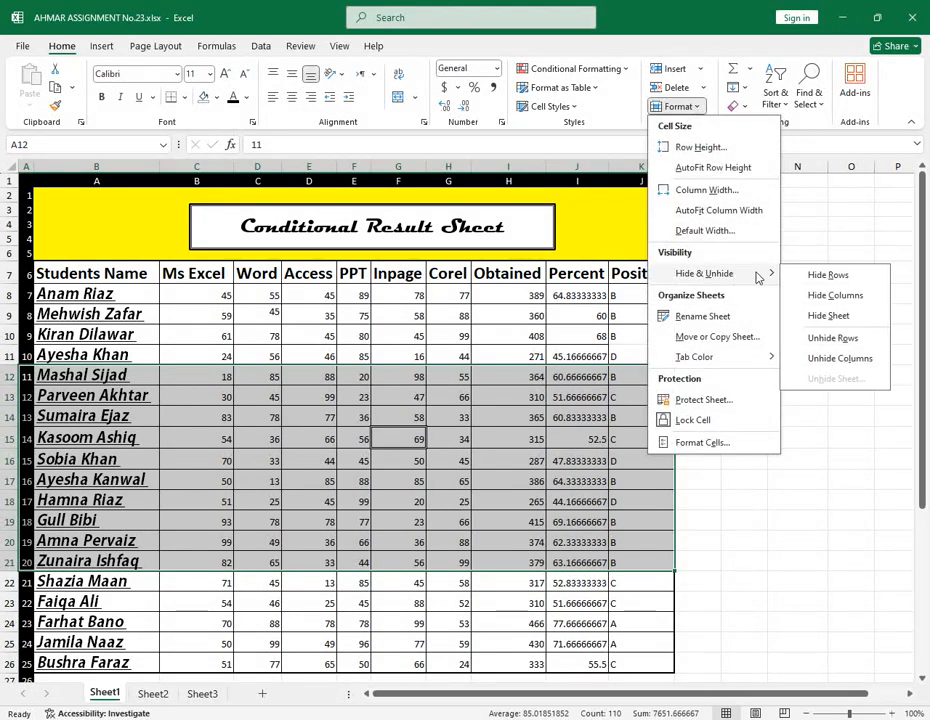
left_click(832, 276)
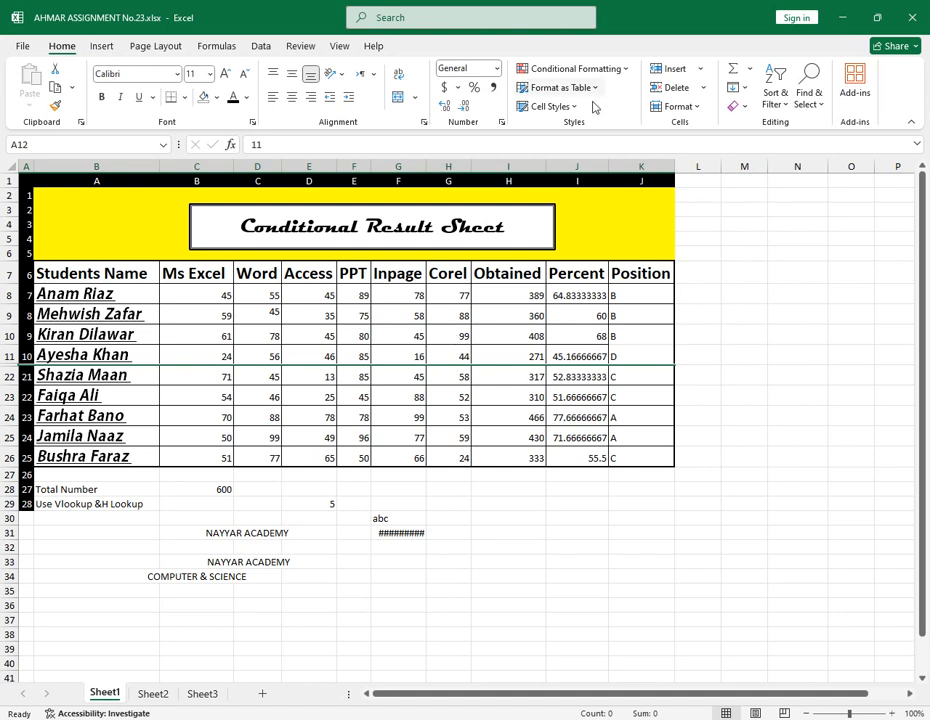
Step: Unhide rows 12 to 21 of the result sheet and deselect them
left_click(701, 106)
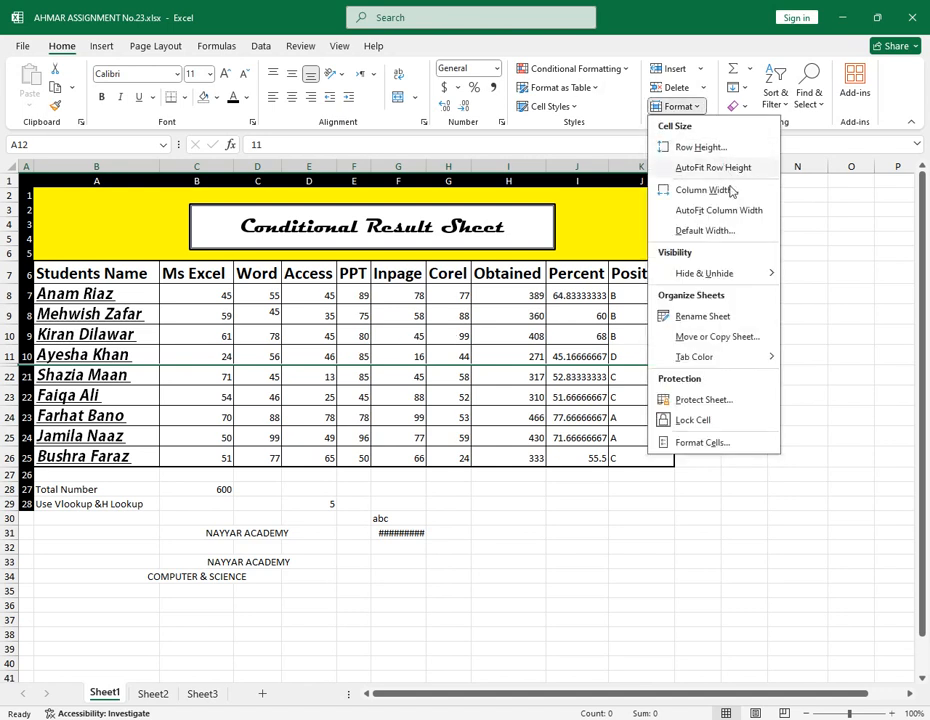
mouse_move(752, 275)
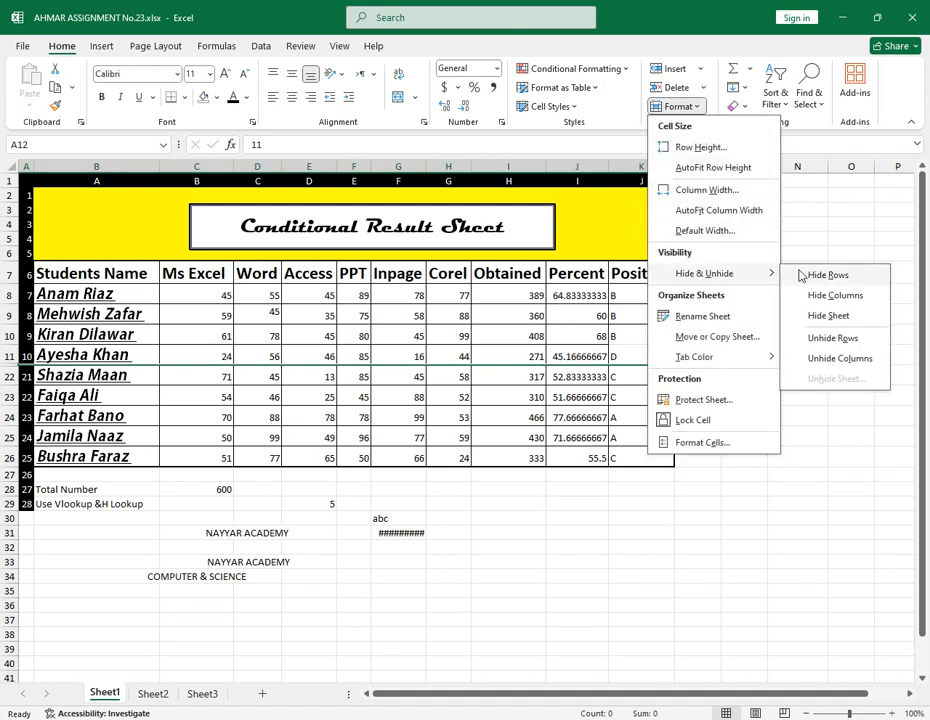
left_click(834, 339)
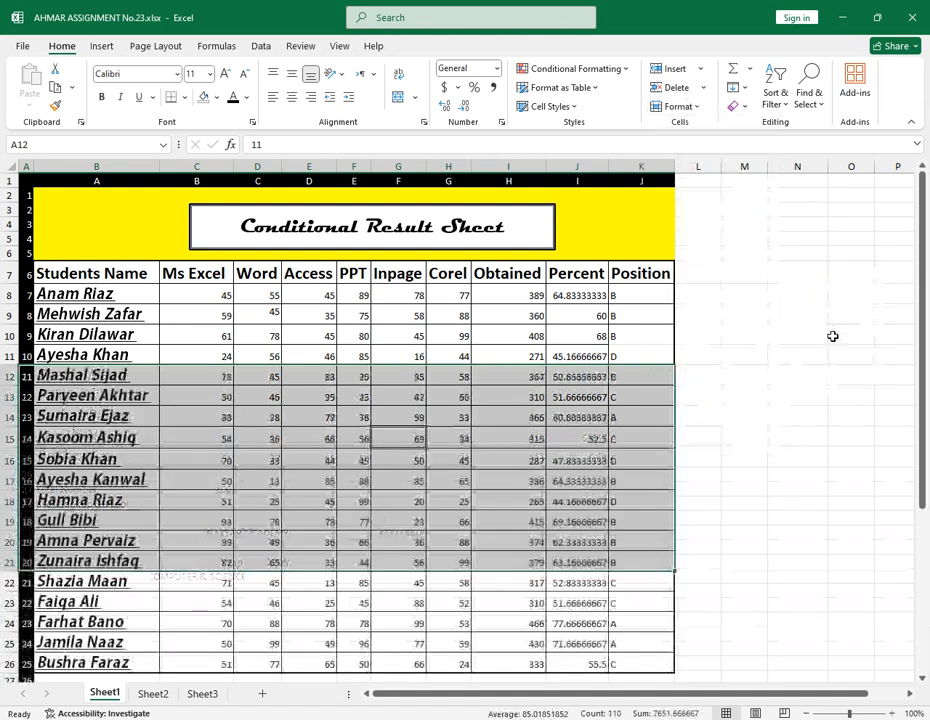
left_click(737, 476)
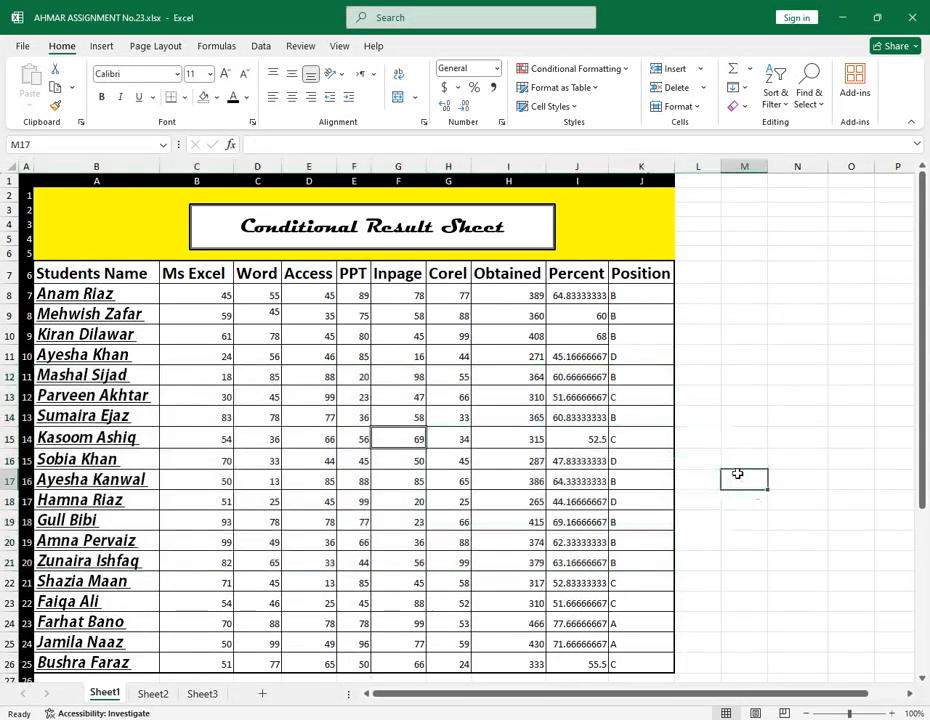
left_click(440, 495)
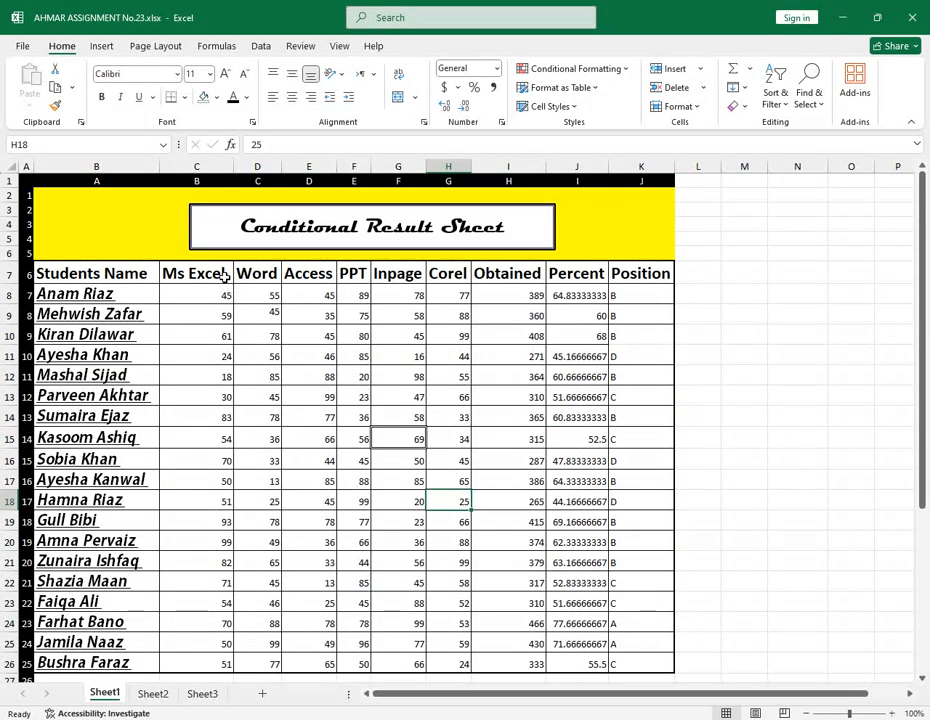
left_click_drag(222, 273, 268, 660)
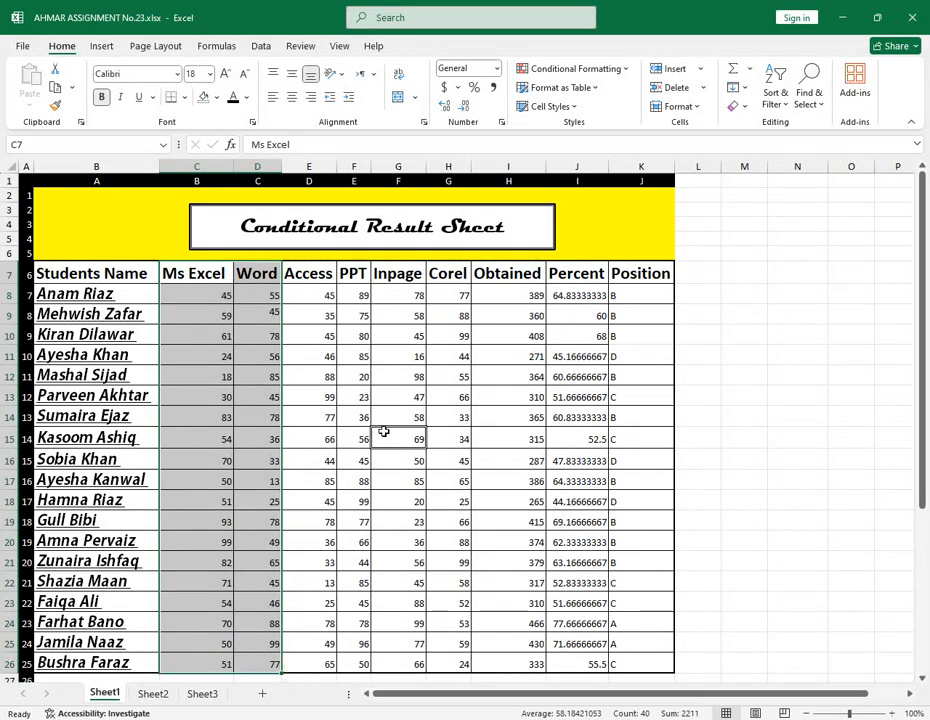
left_click(464, 392)
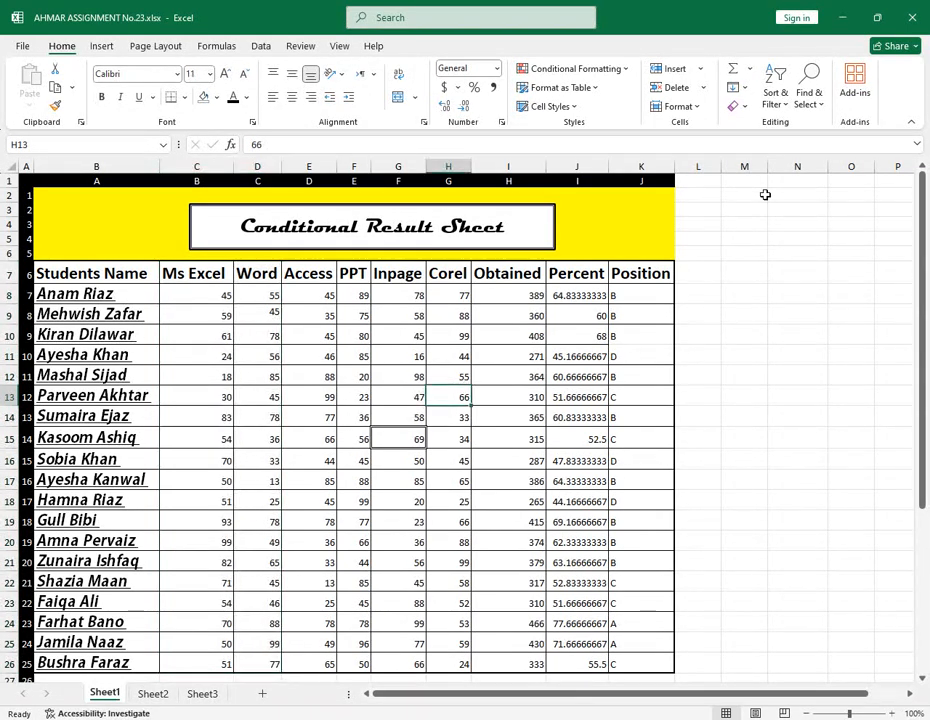
Step: Rename the worksheet Sheet1 as abc
left_click(700, 108)
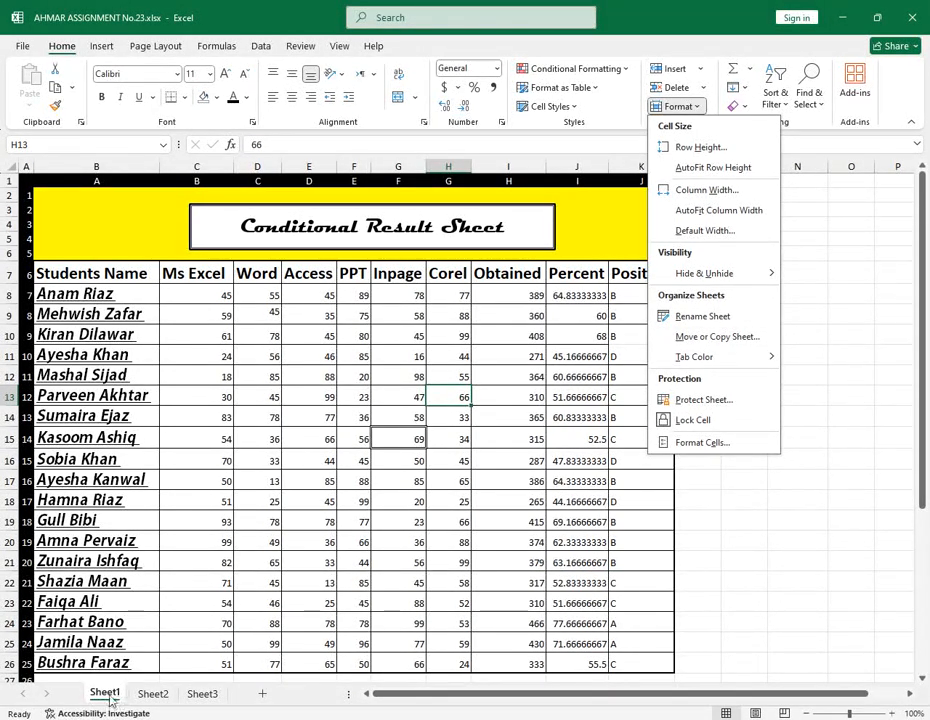
left_click(705, 317)
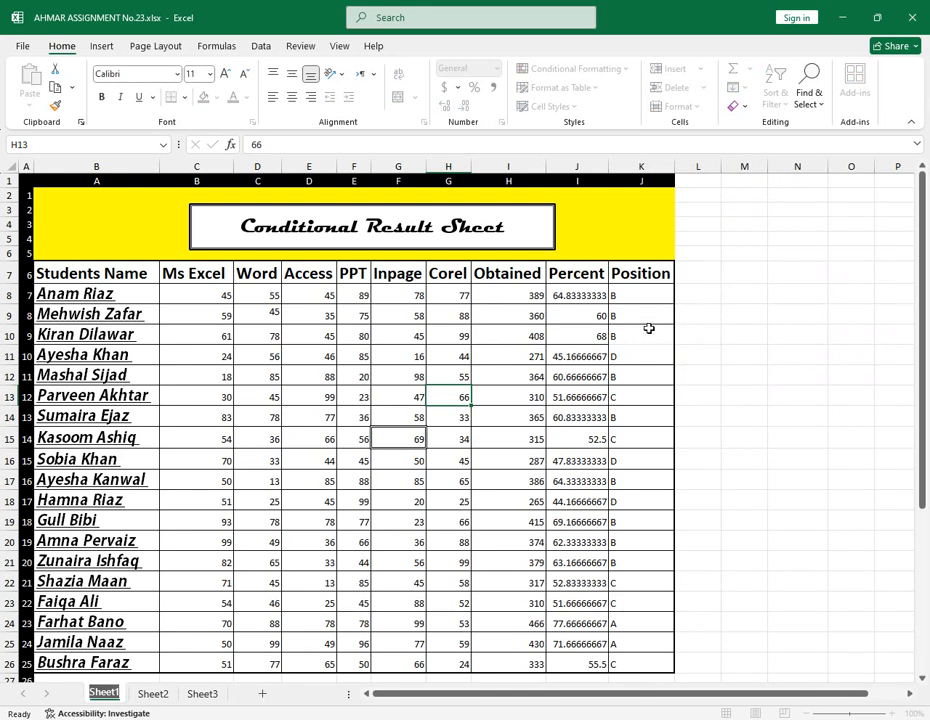
type("abc")
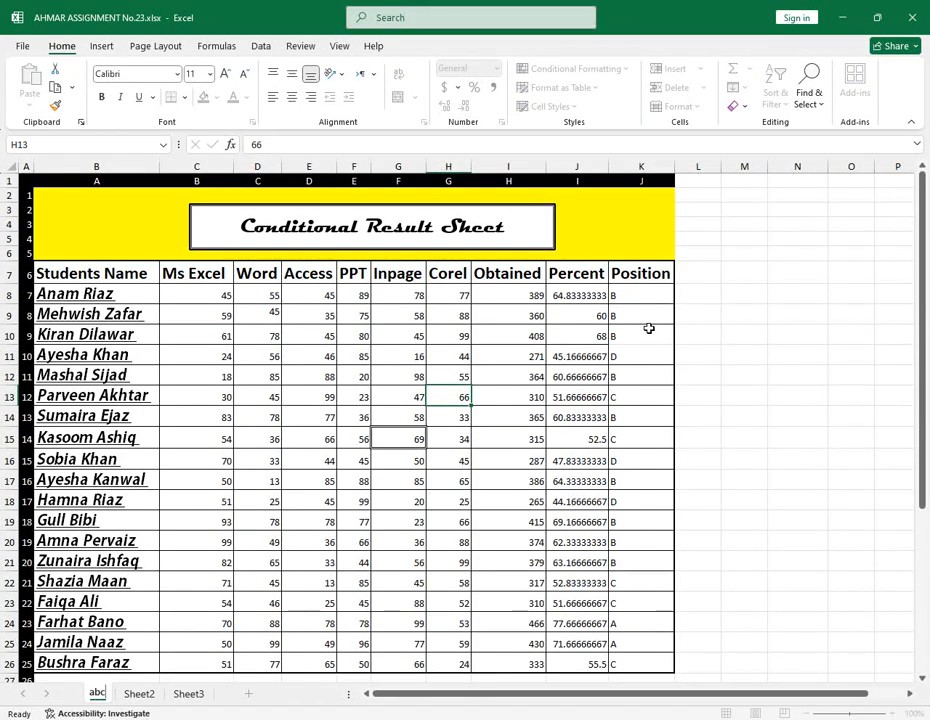
key("Return")
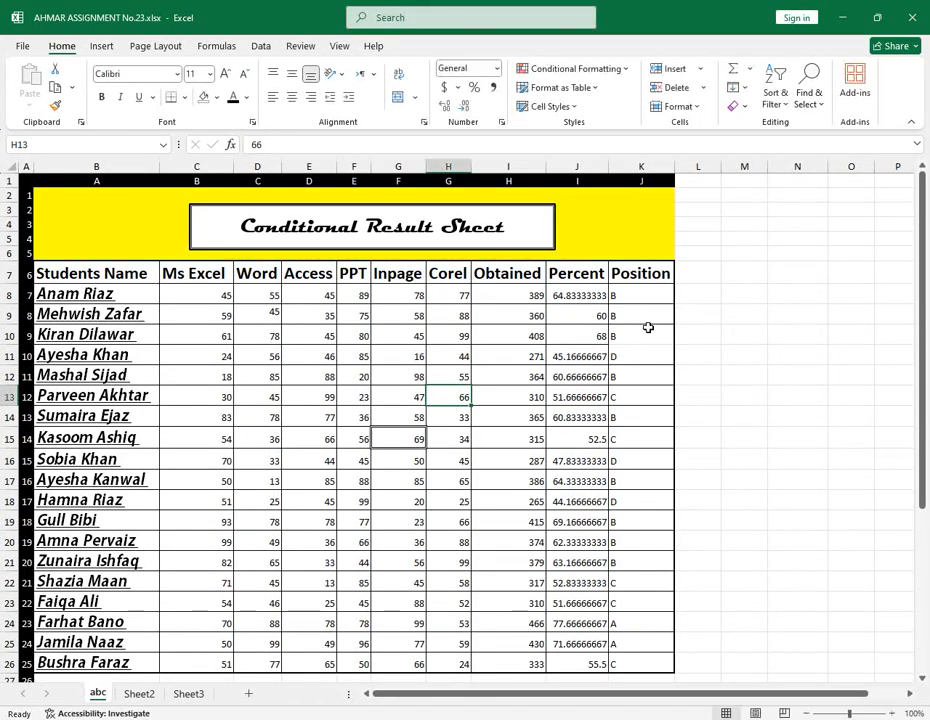
Step: Move the abc sheet to the end of the workbook, and return it to its place before Sheet2
left_click(697, 109)
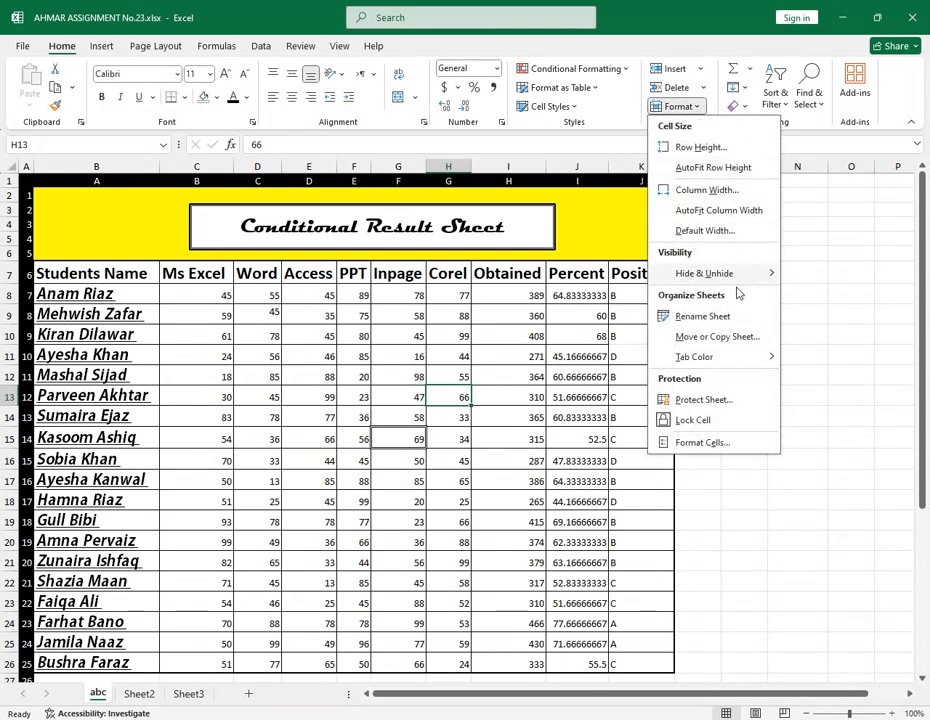
left_click(742, 341)
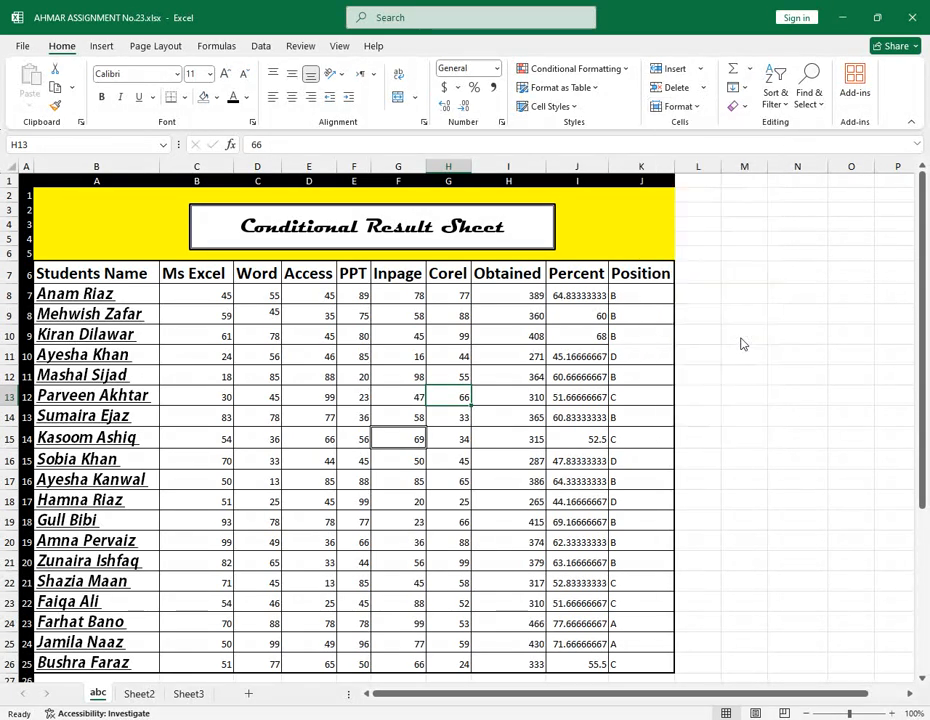
left_click(467, 340)
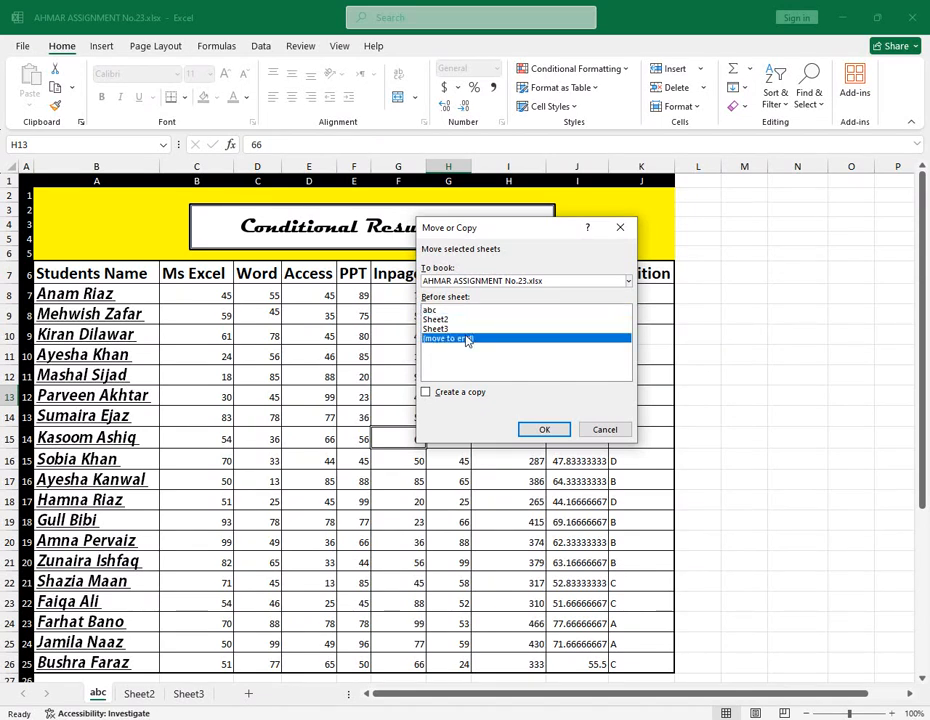
left_click(546, 429)
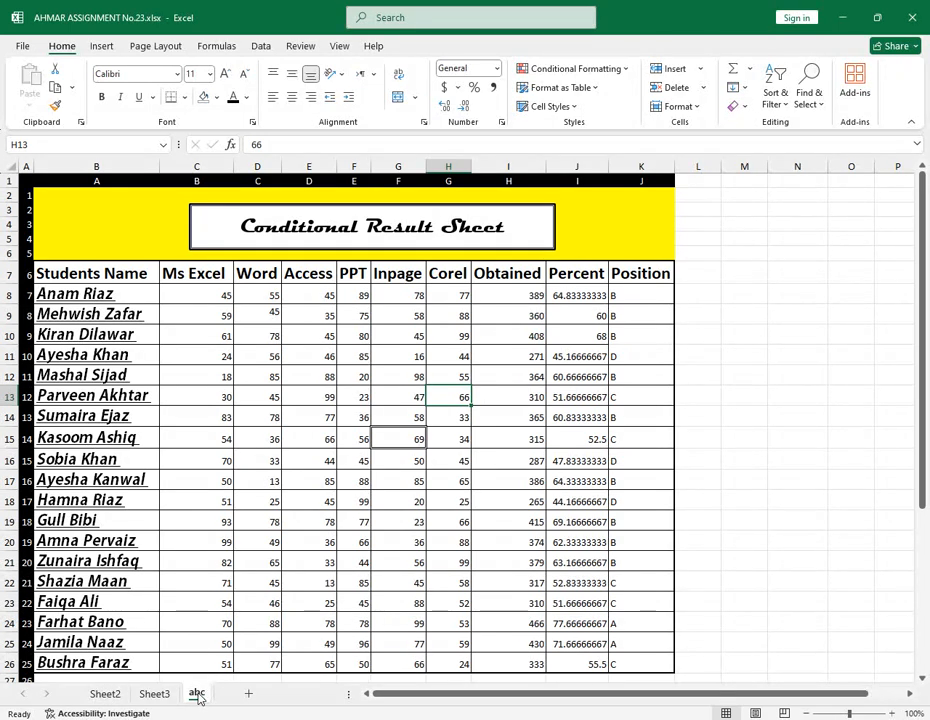
left_click_drag(199, 698, 97, 700)
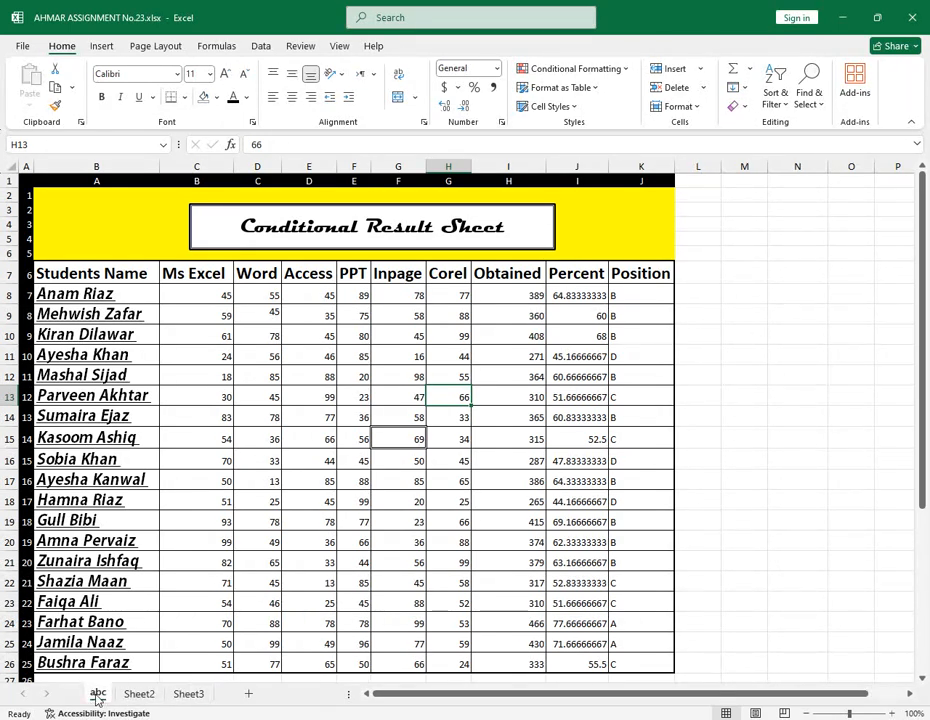
Step: Set the abc sheet's tab color to the standard red
left_click(701, 110)
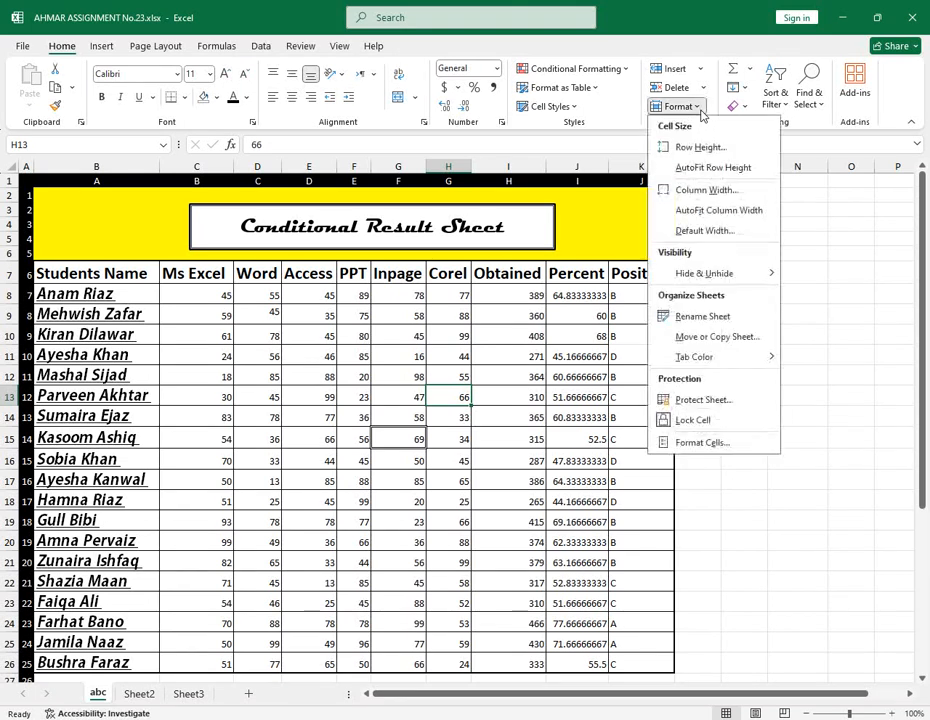
mouse_move(710, 357)
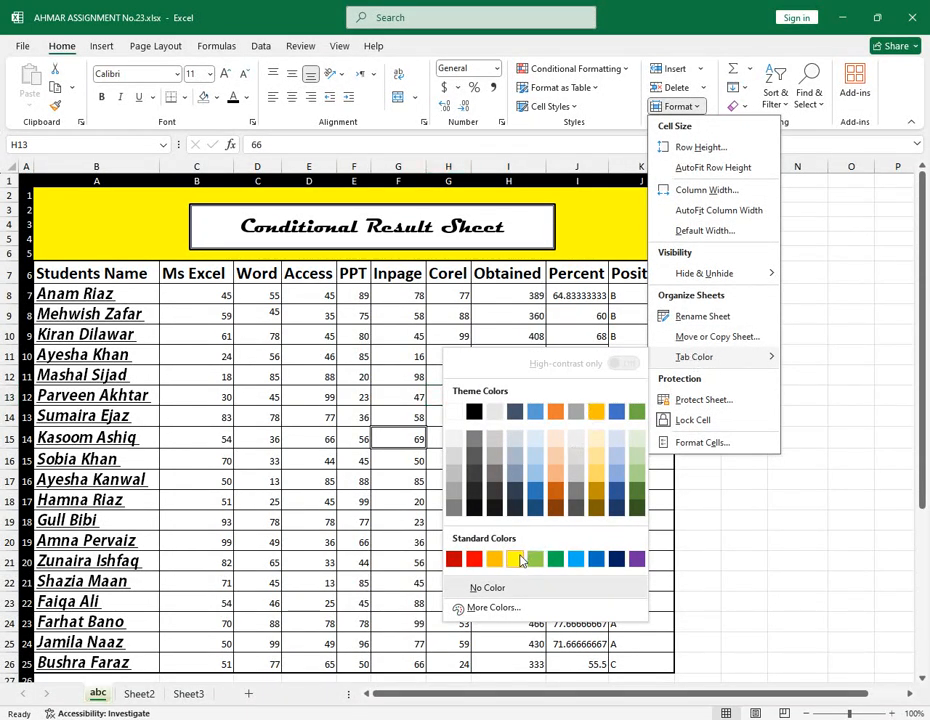
left_click(474, 558)
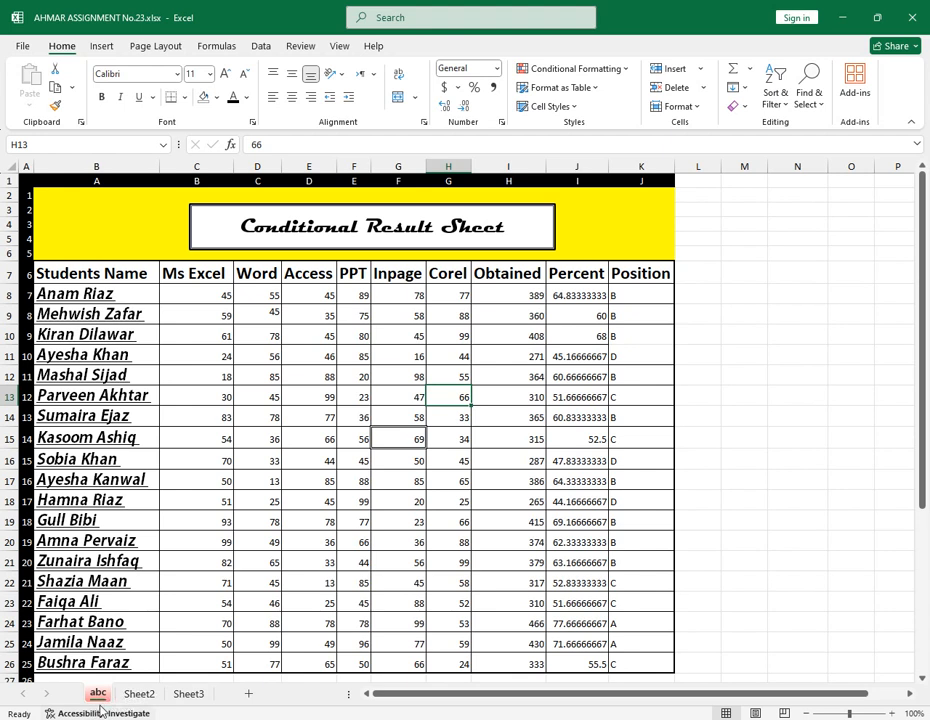
left_click(697, 110)
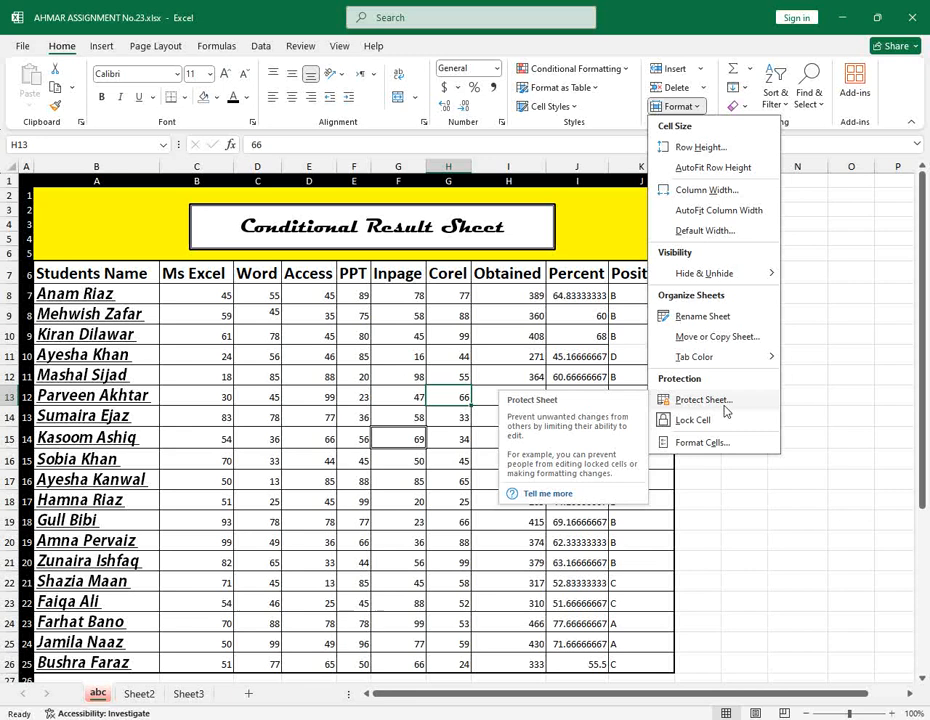
left_click(724, 506)
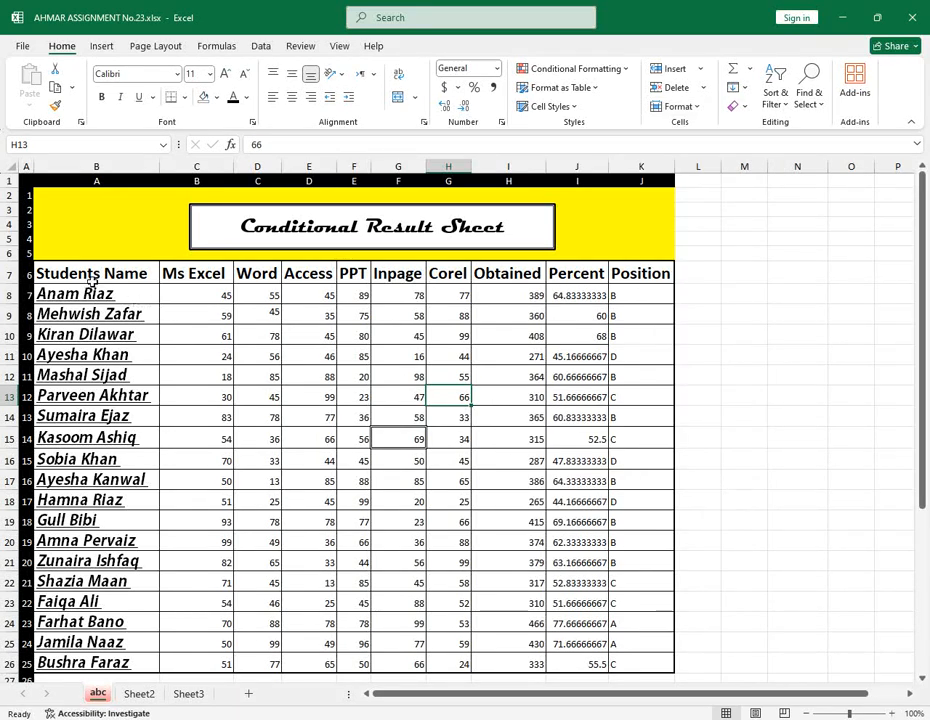
left_click_drag(95, 272, 631, 654)
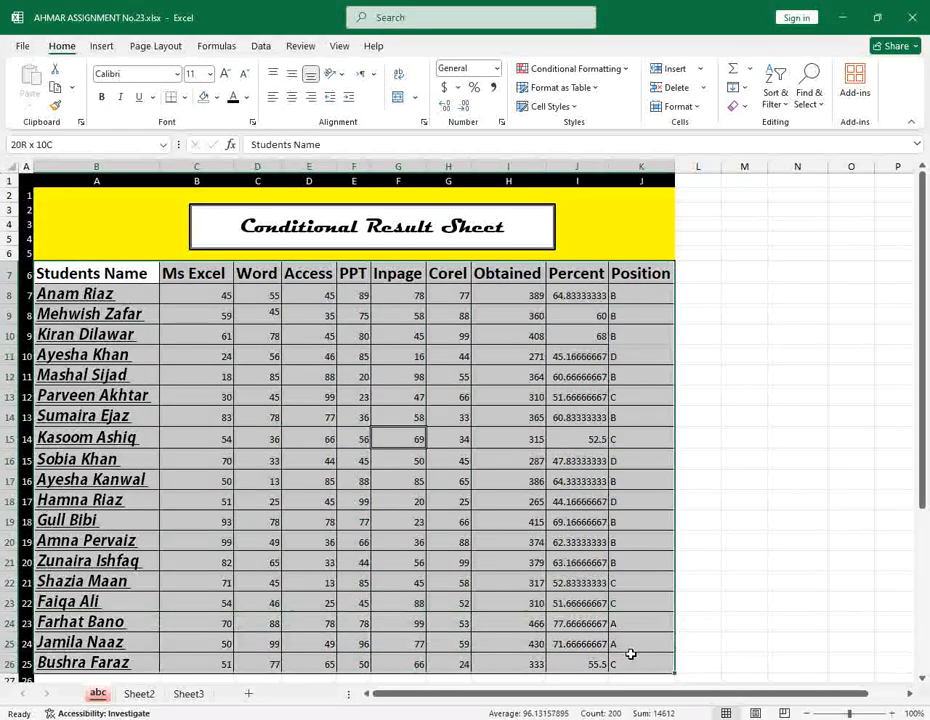
left_click(774, 545)
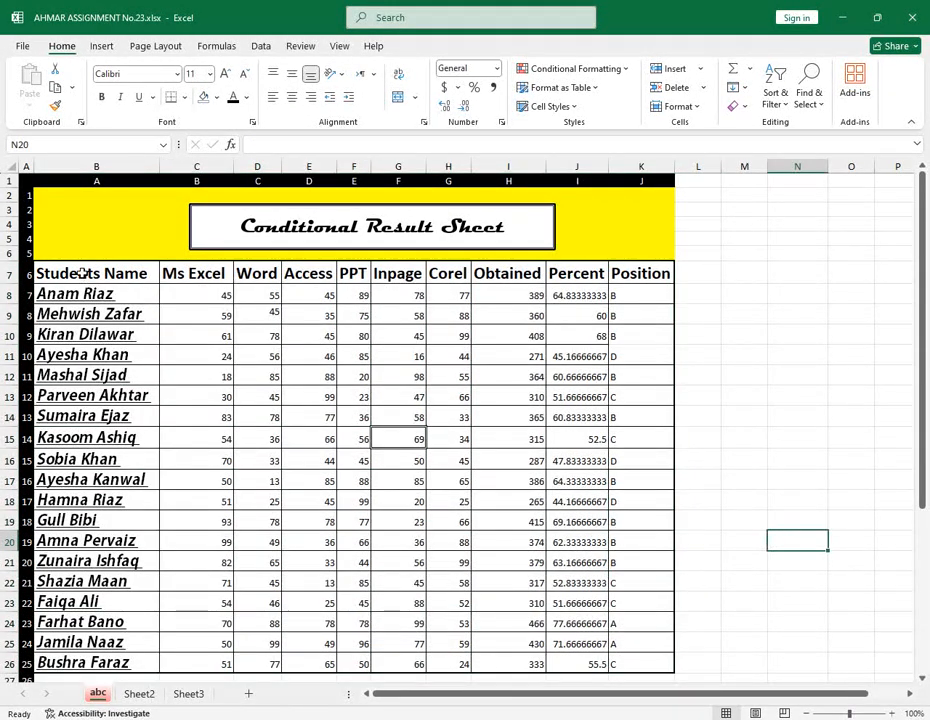
left_click_drag(83, 272, 617, 664)
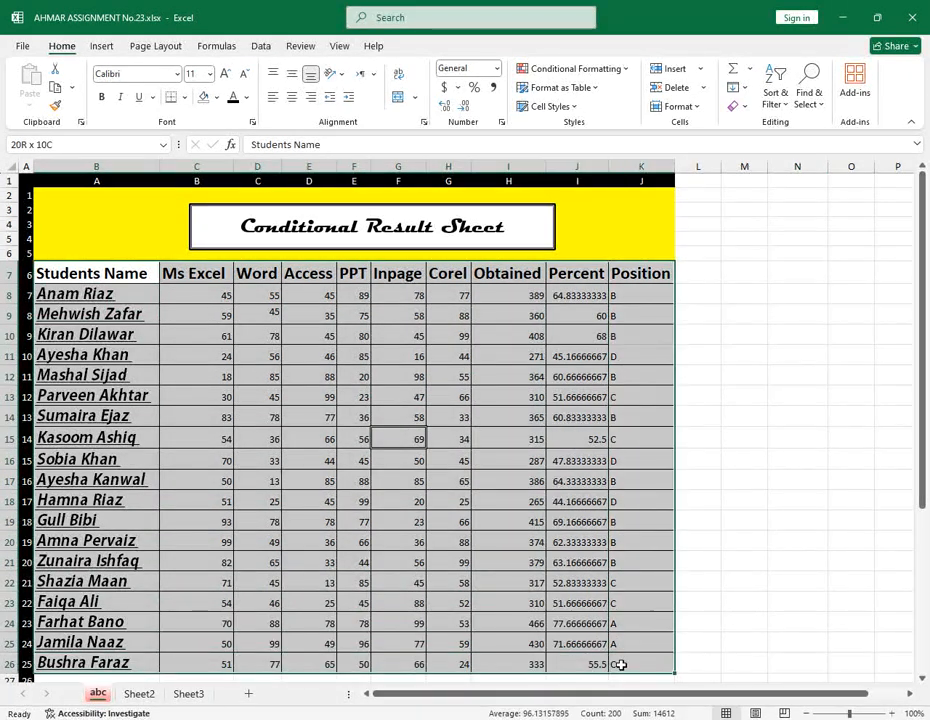
left_click(756, 546)
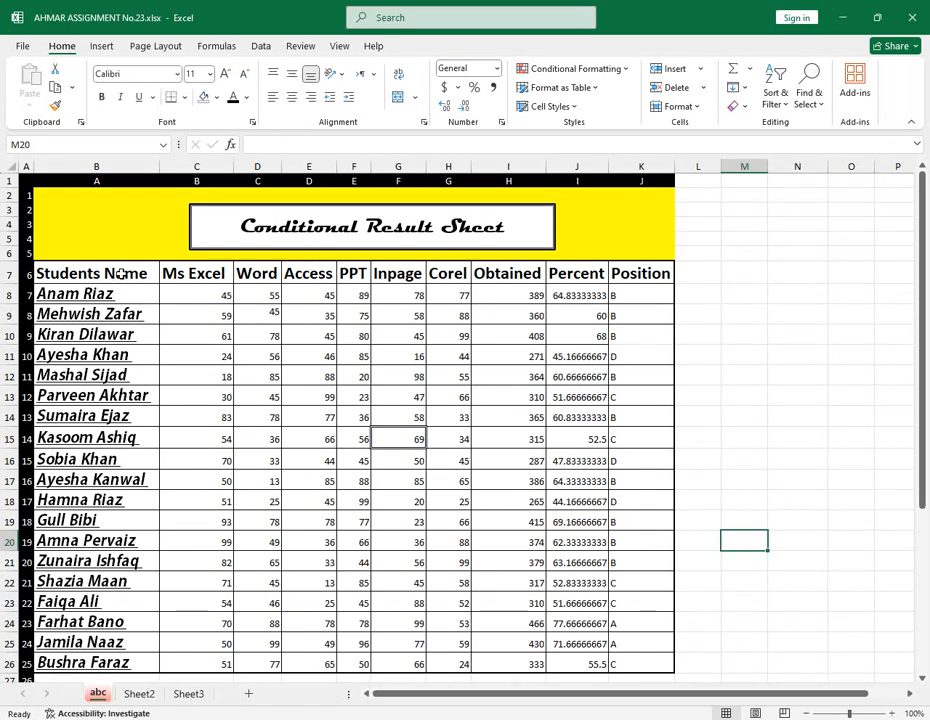
left_click_drag(121, 272, 619, 664)
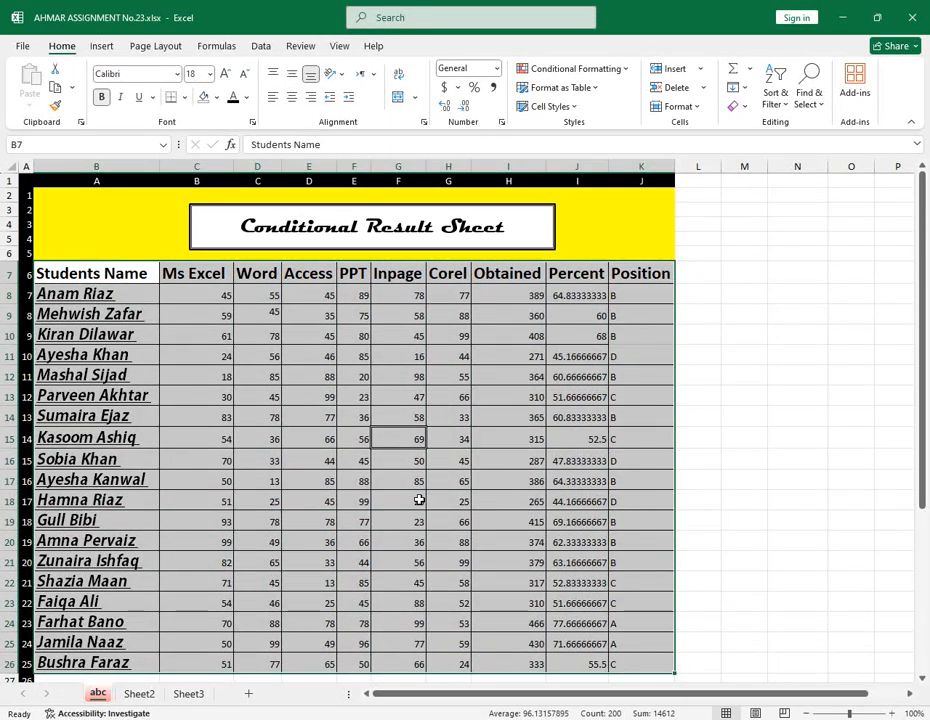
left_click(419, 499)
left_click(307, 413)
left_click(374, 415)
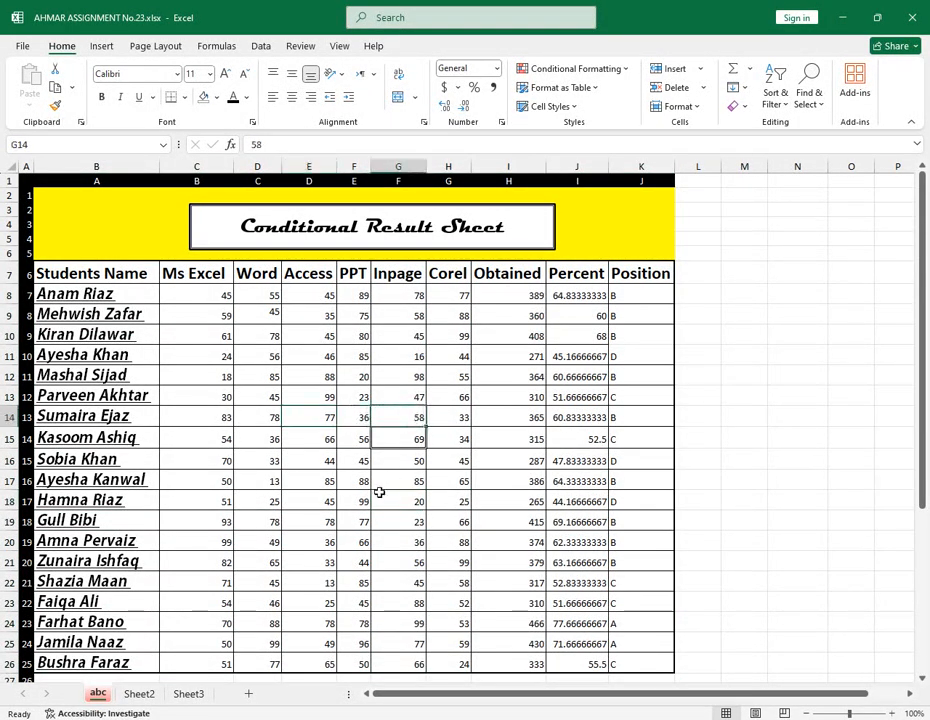
left_click(270, 438)
left_click(252, 377)
left_click(224, 357)
left_click(316, 460)
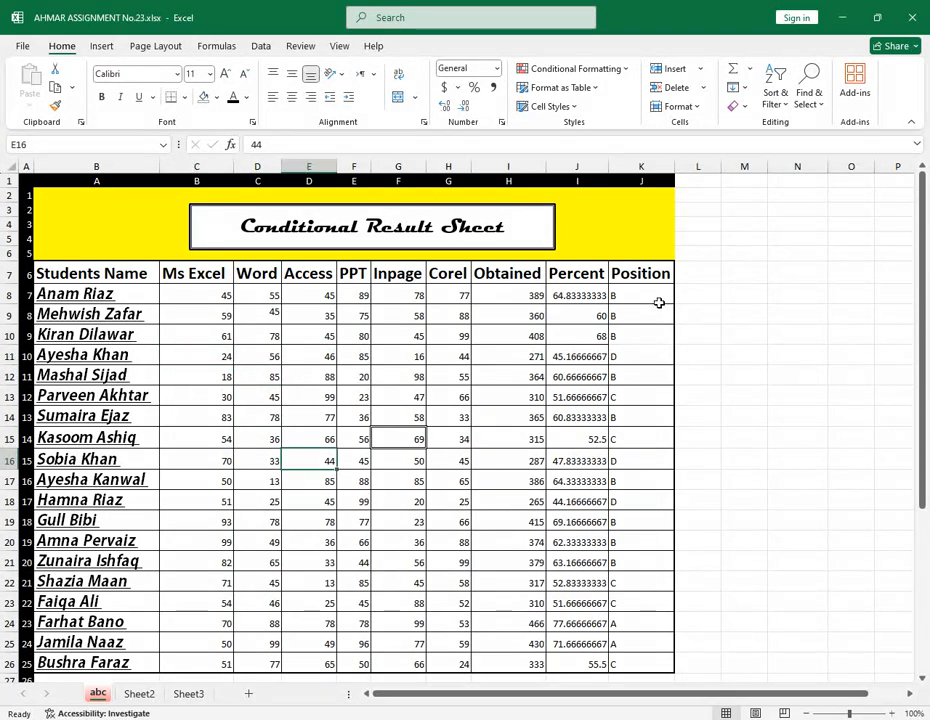
left_click(680, 106)
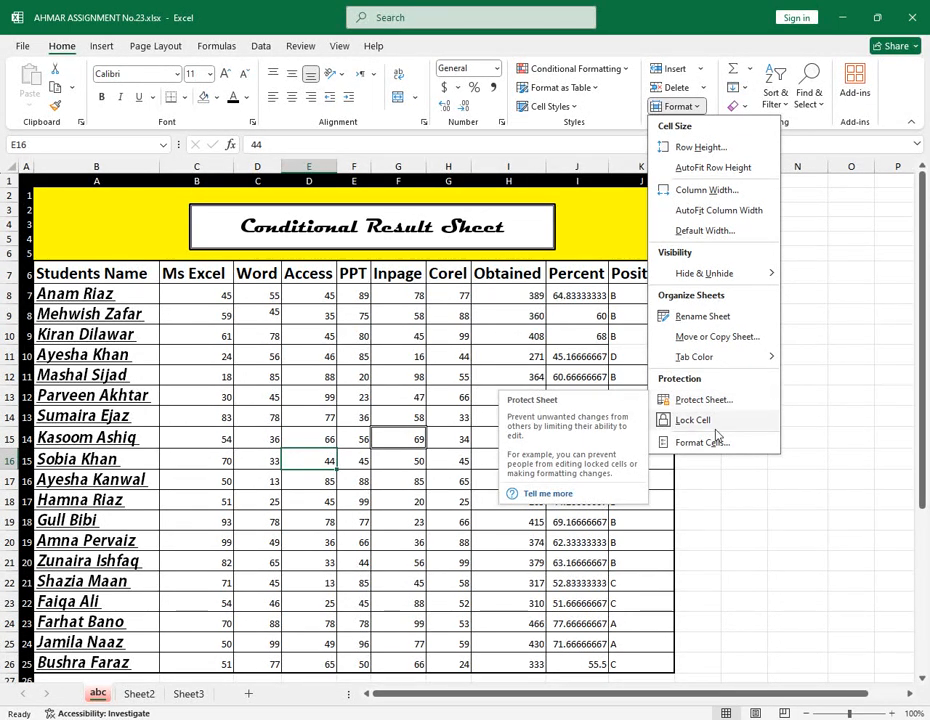
left_click(295, 403)
Step: Select the result table B7:K26 and set up sheet protection with every listed user permission allowed, from Format cells through Edit scenarios
left_click_drag(71, 277, 617, 656)
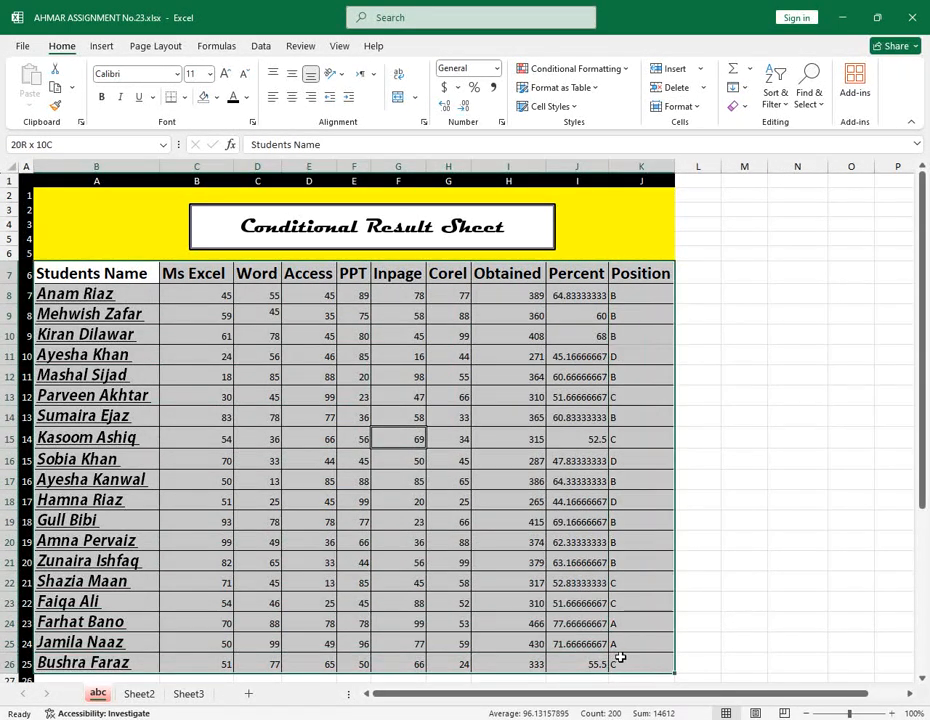
left_click(698, 106)
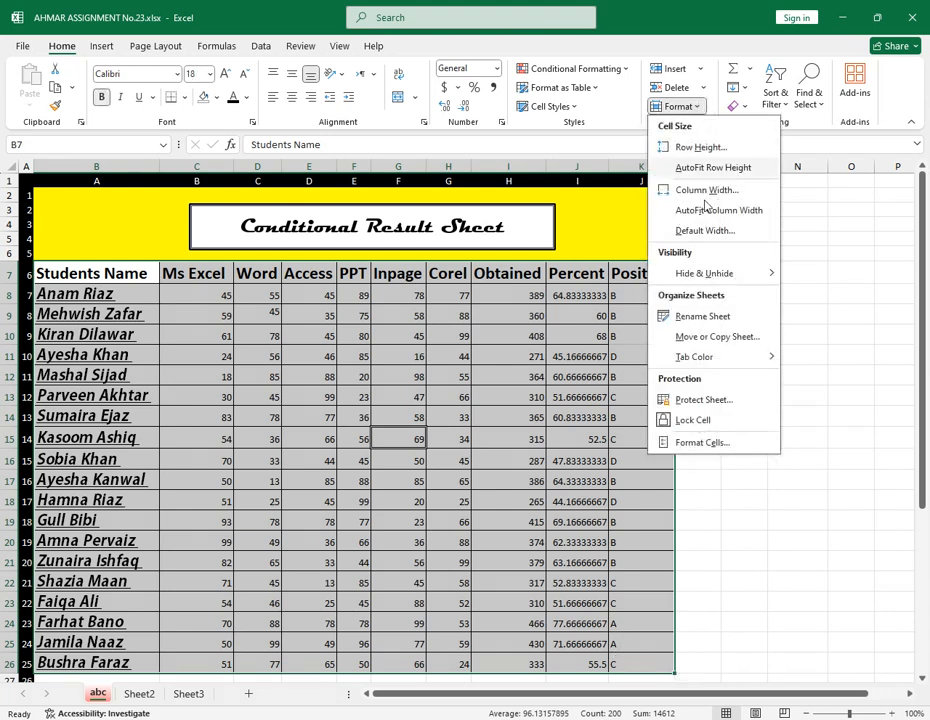
left_click(701, 400)
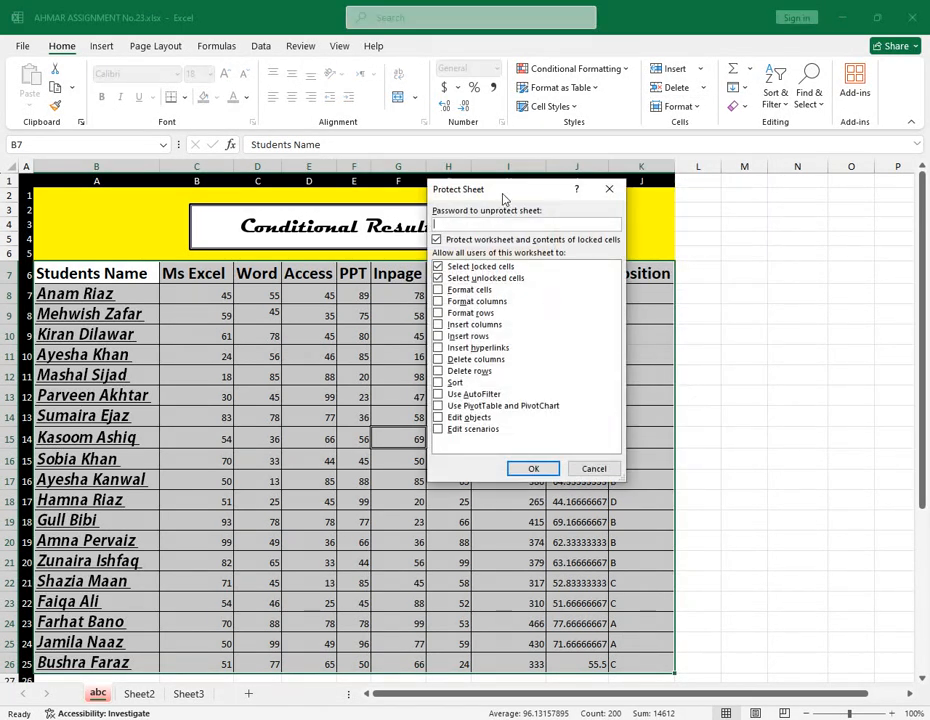
left_click_drag(505, 200, 538, 195)
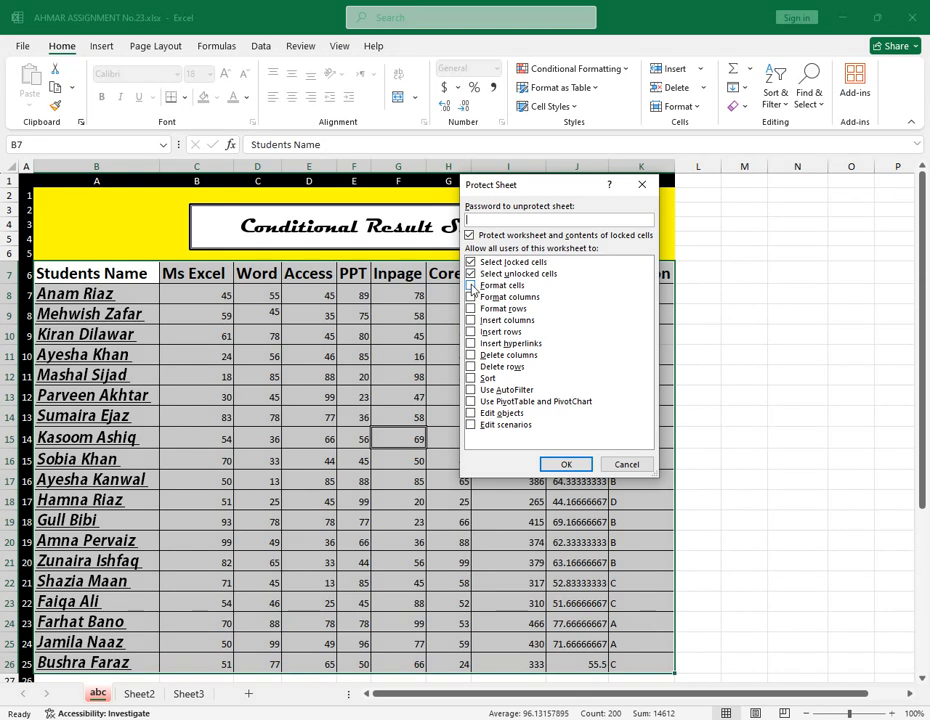
left_click(471, 286)
left_click(471, 298)
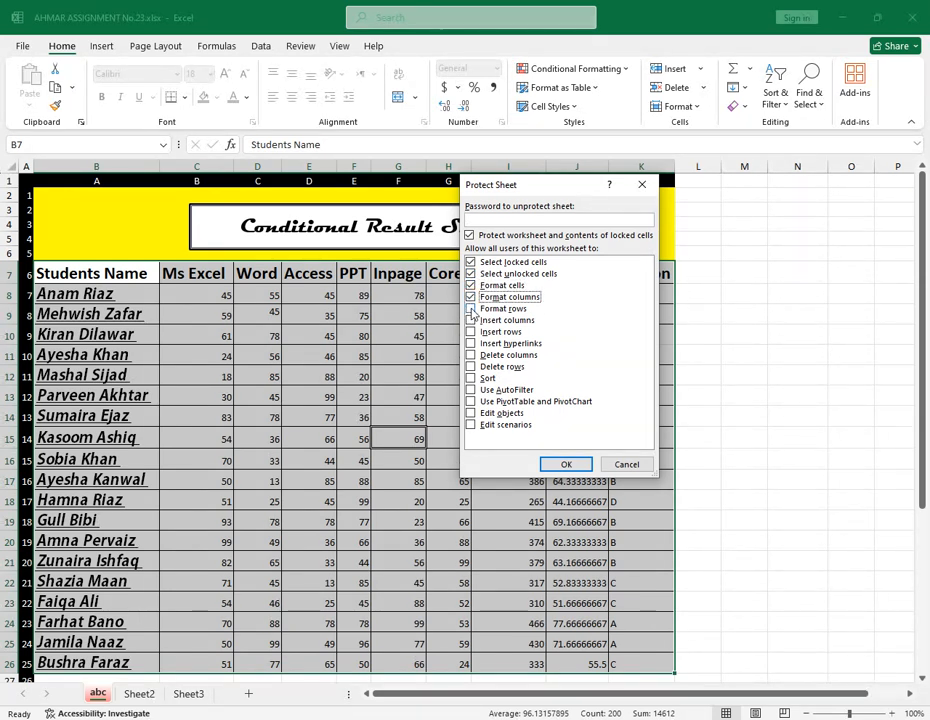
left_click(471, 309)
left_click(472, 321)
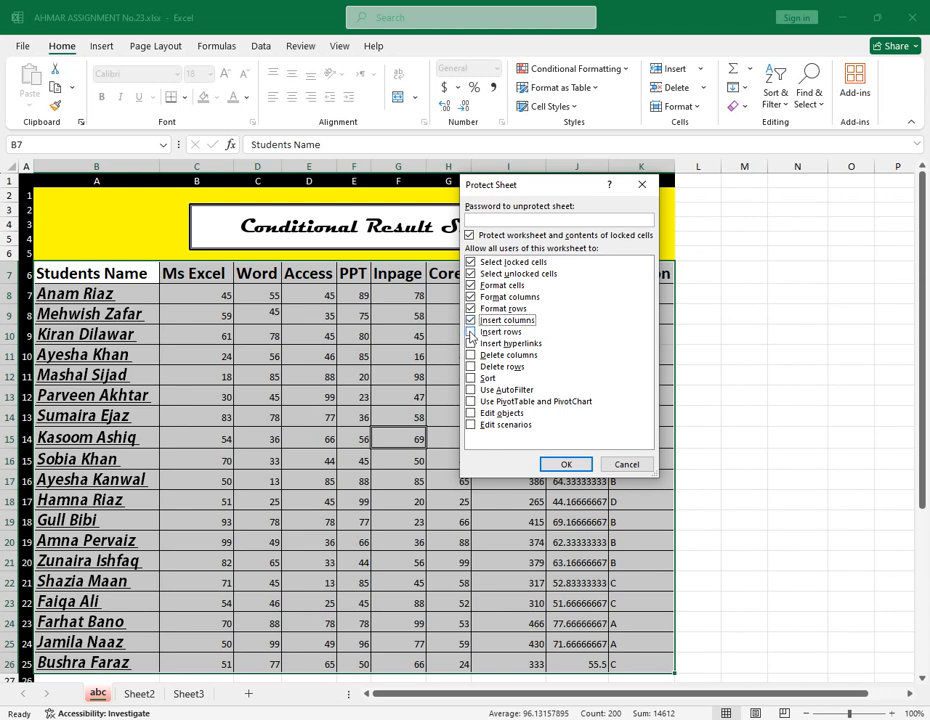
left_click(471, 332)
left_click(471, 344)
left_click(470, 356)
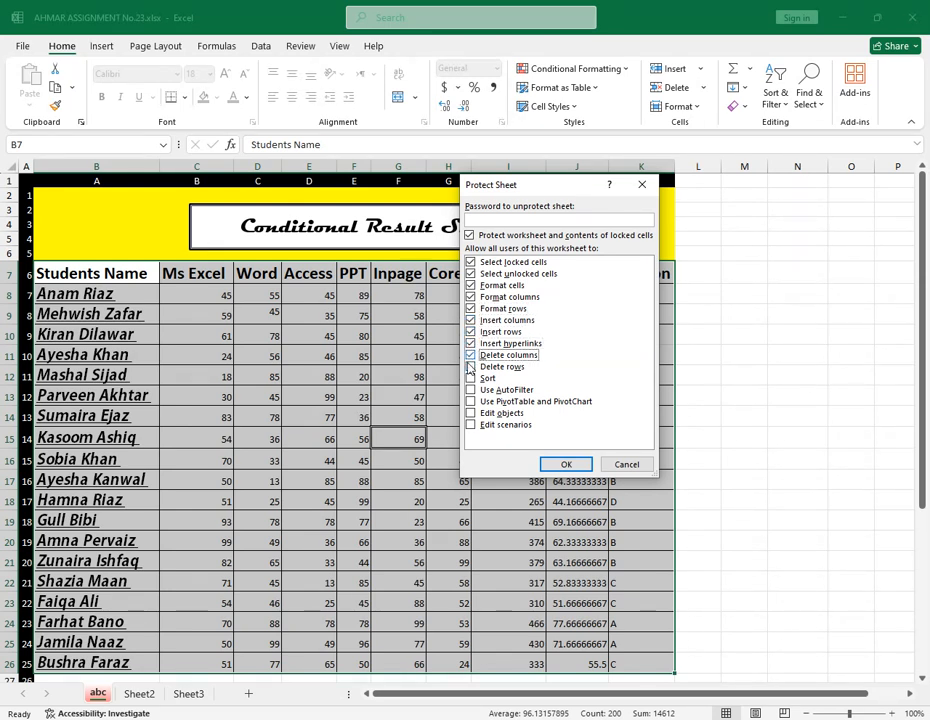
left_click(470, 367)
left_click(471, 379)
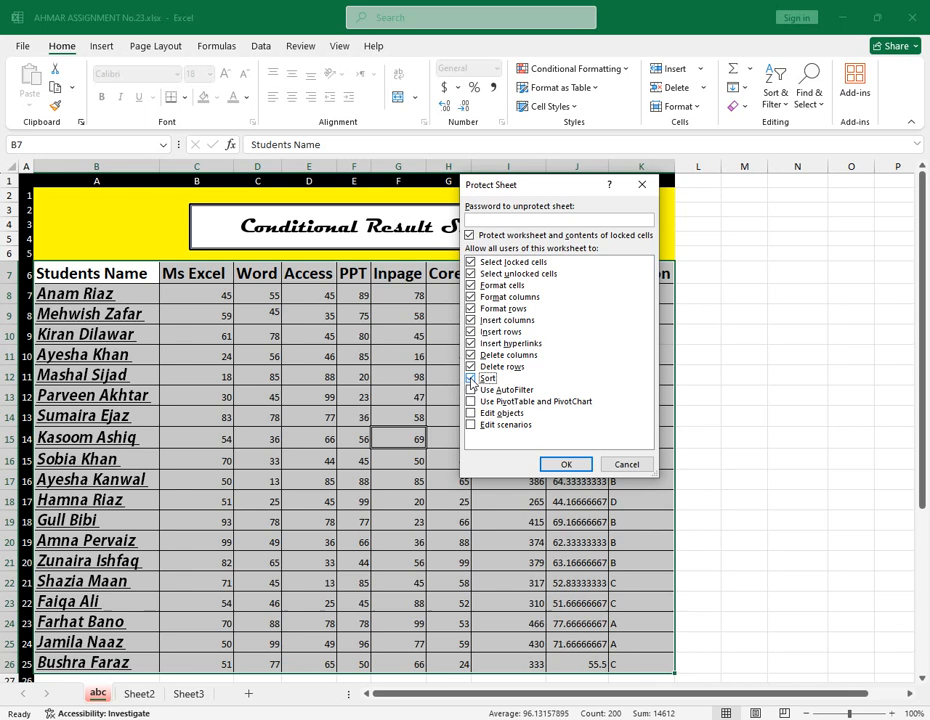
left_click(471, 390)
left_click(471, 401)
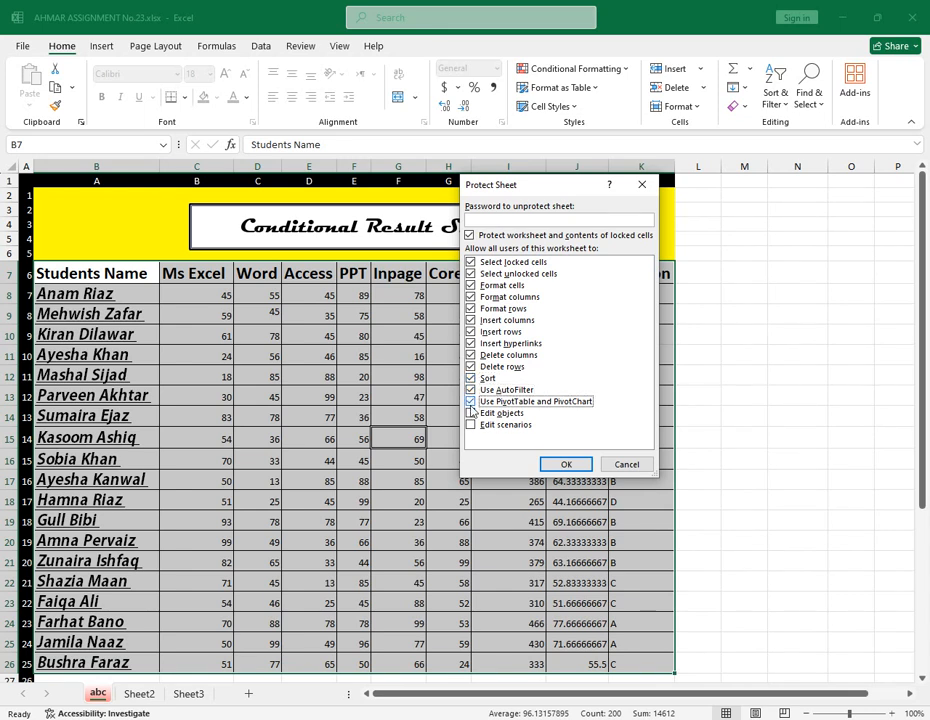
left_click(471, 413)
left_click(472, 427)
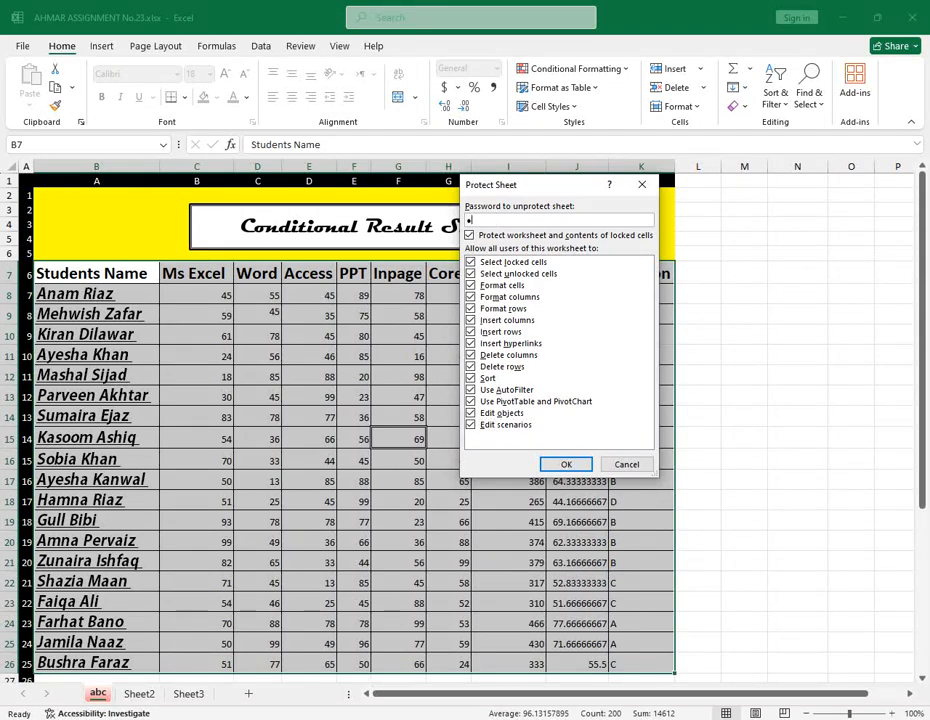
Step: Protect the abc sheet with a password and reenter the same password to confirm it
key("Return")
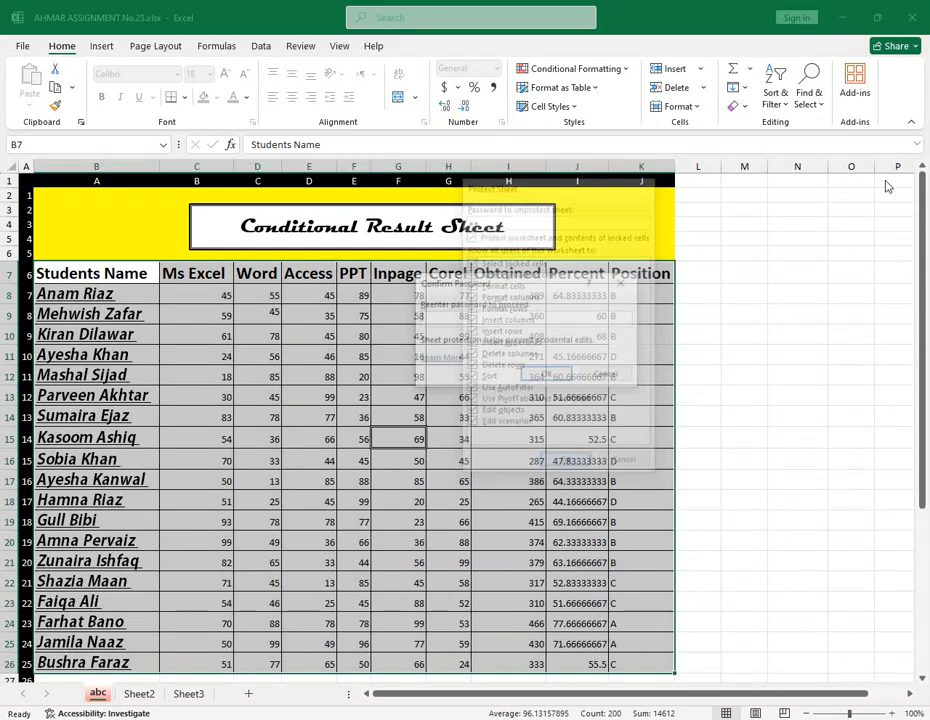
type("•")
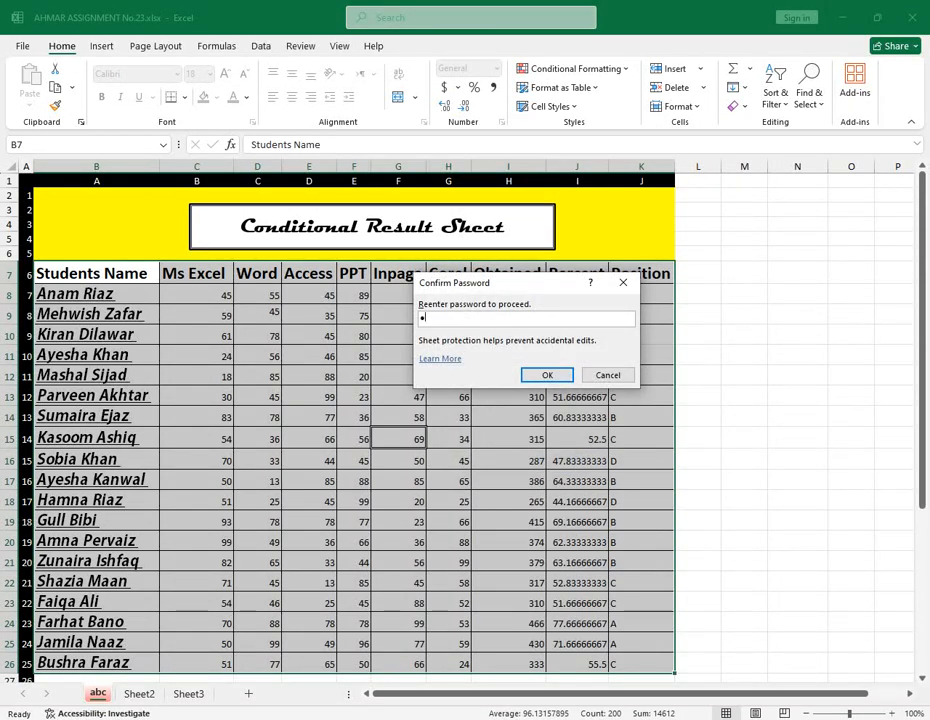
type("•")
key("Return")
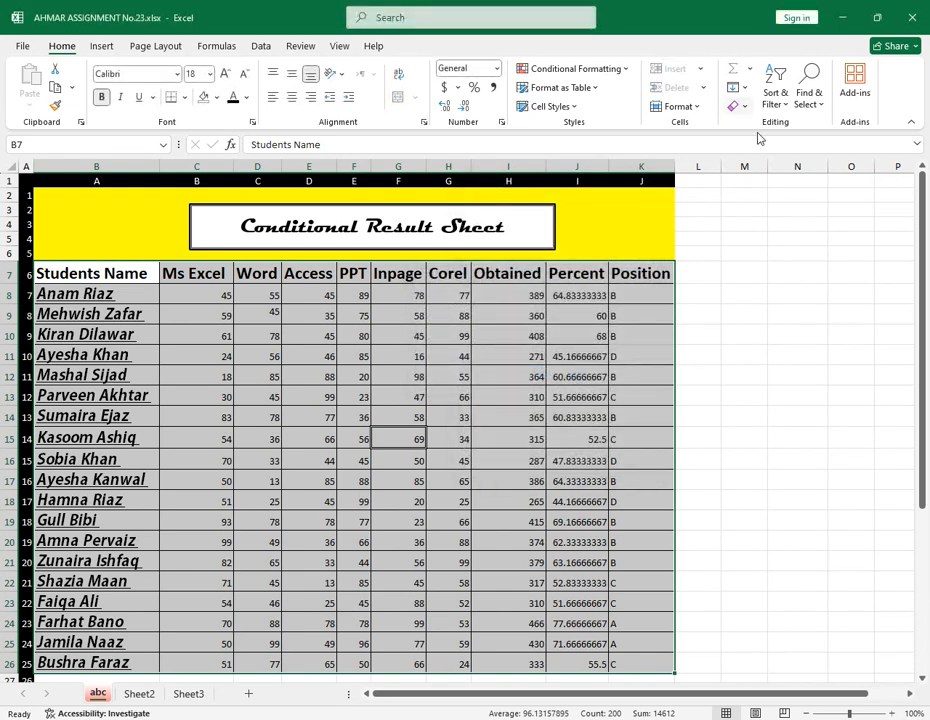
Step: Try to clear the Ms Excel mark in cell C11 of the protected sheet and dismiss the alert
left_click(498, 399)
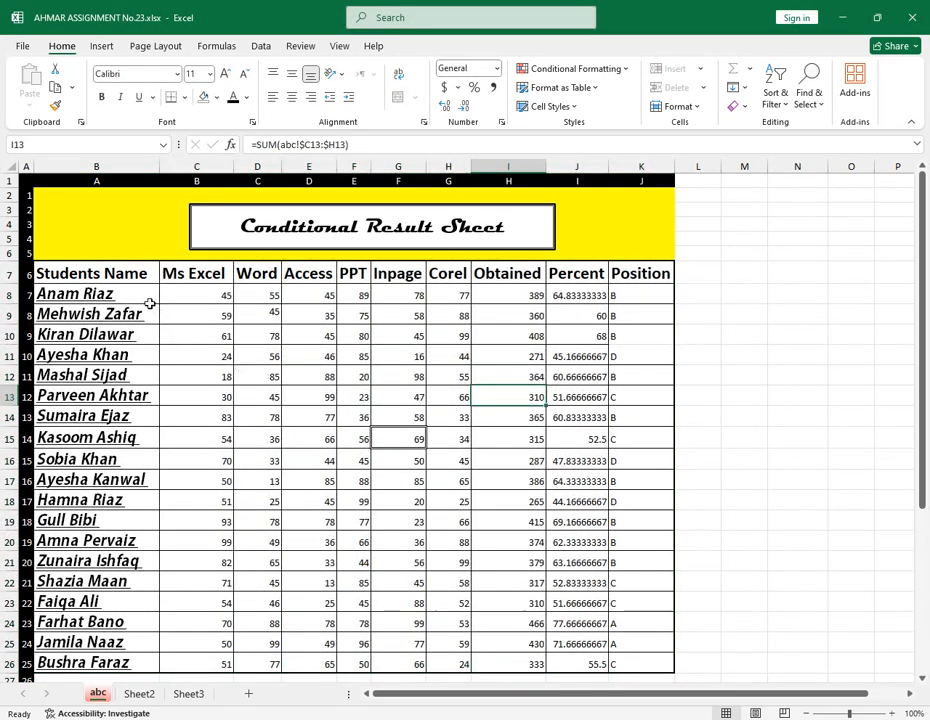
left_click_drag(125, 272, 634, 660)
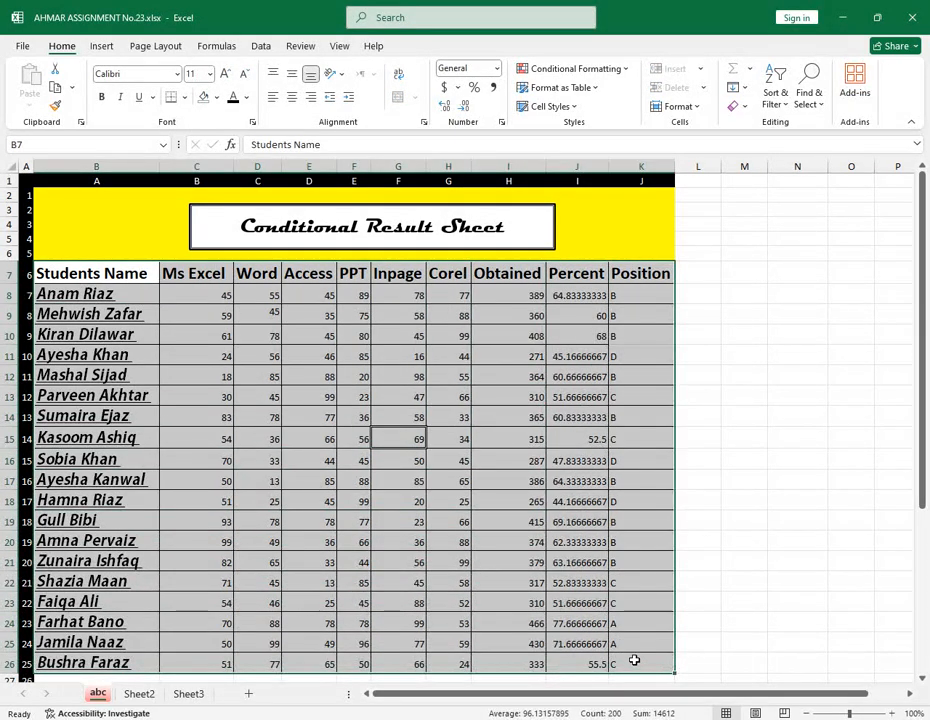
left_click(452, 480)
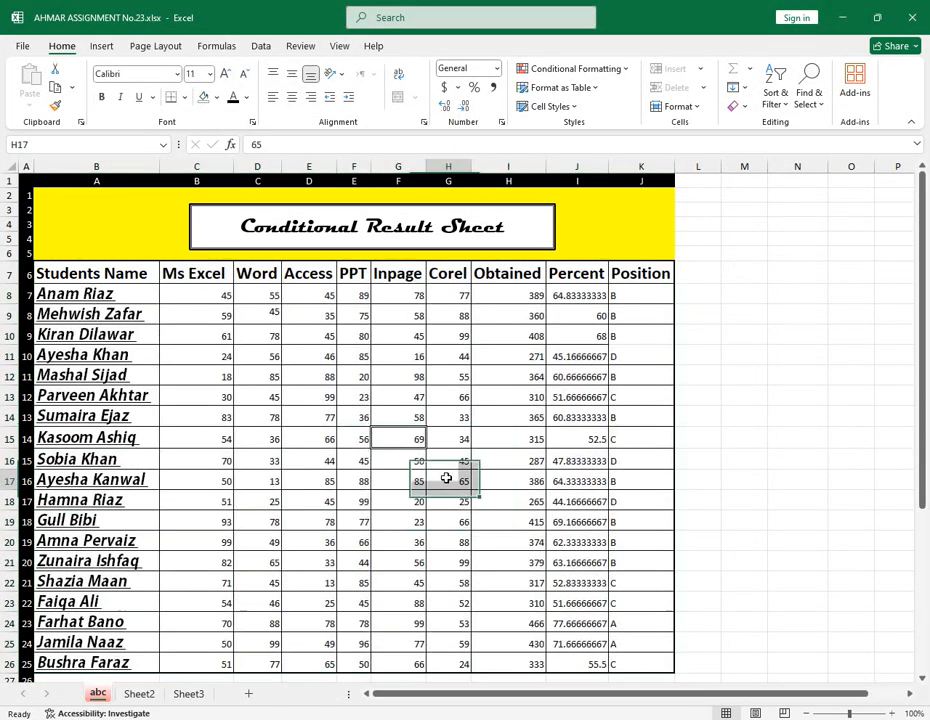
left_click(222, 358)
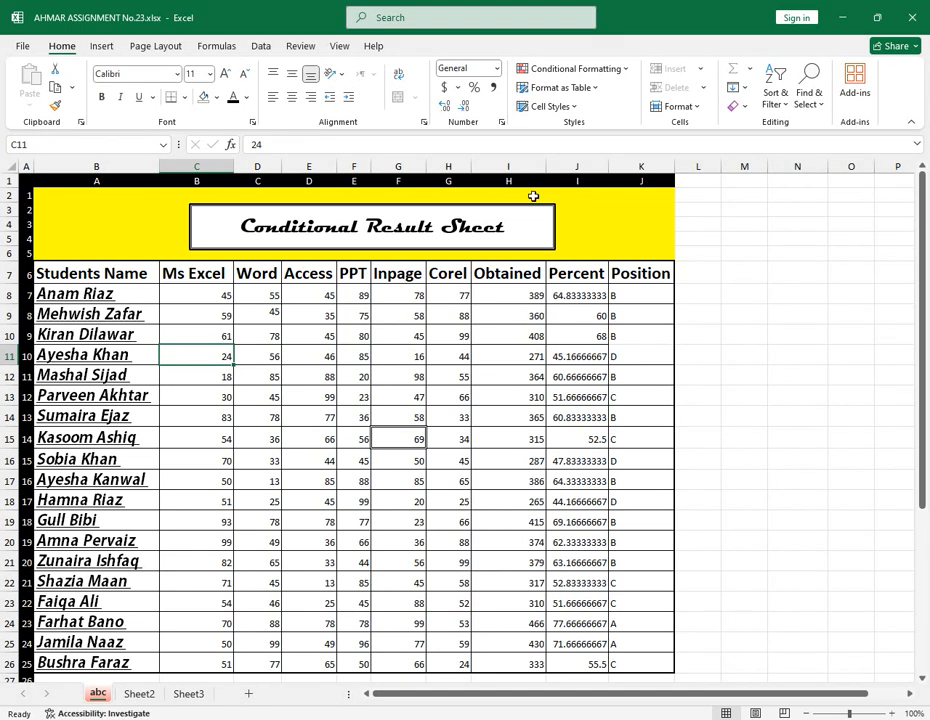
key("Delete")
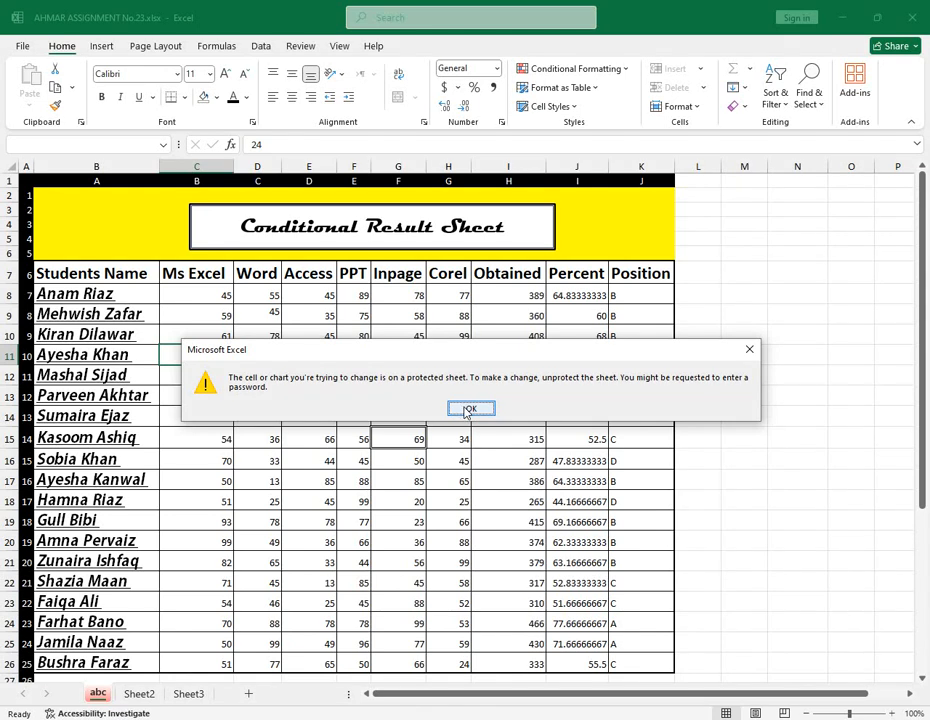
left_click(470, 409)
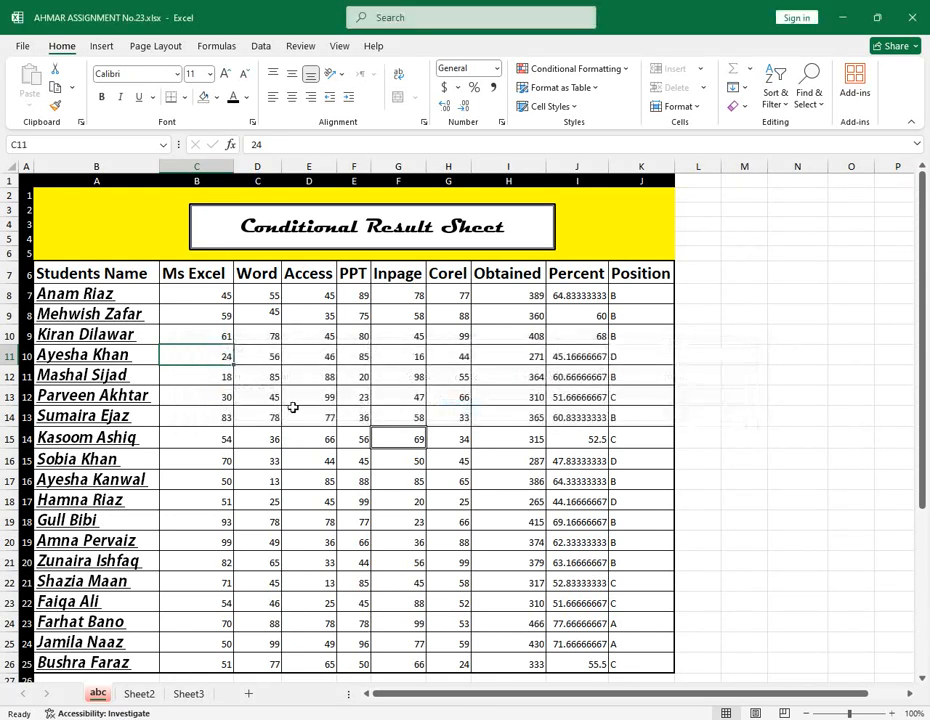
Step: Unprotect the abc sheet by entering its password
left_click(701, 111)
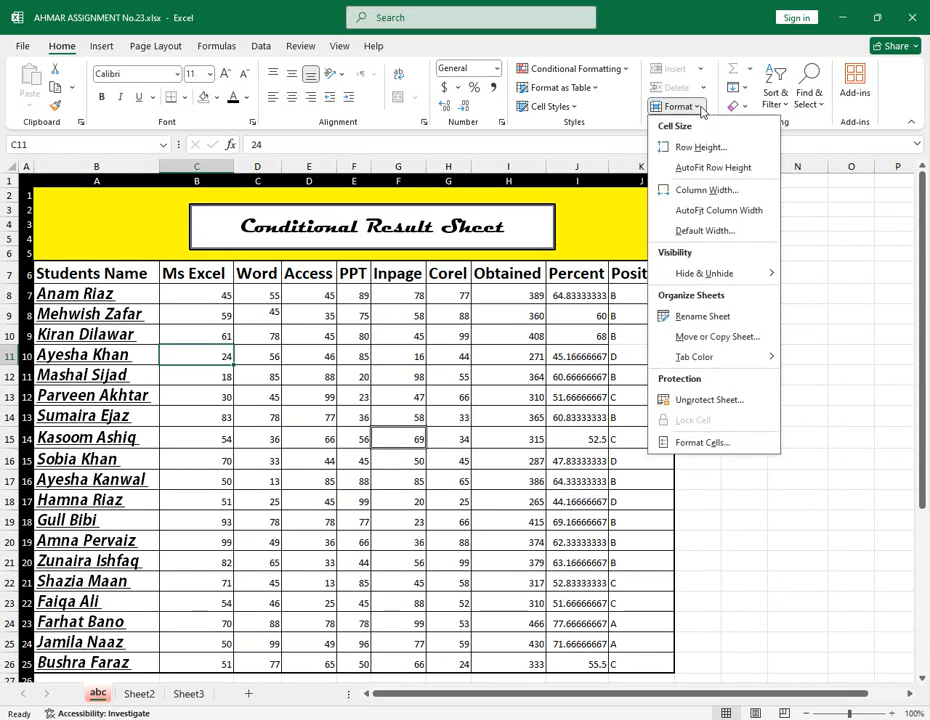
left_click(712, 401)
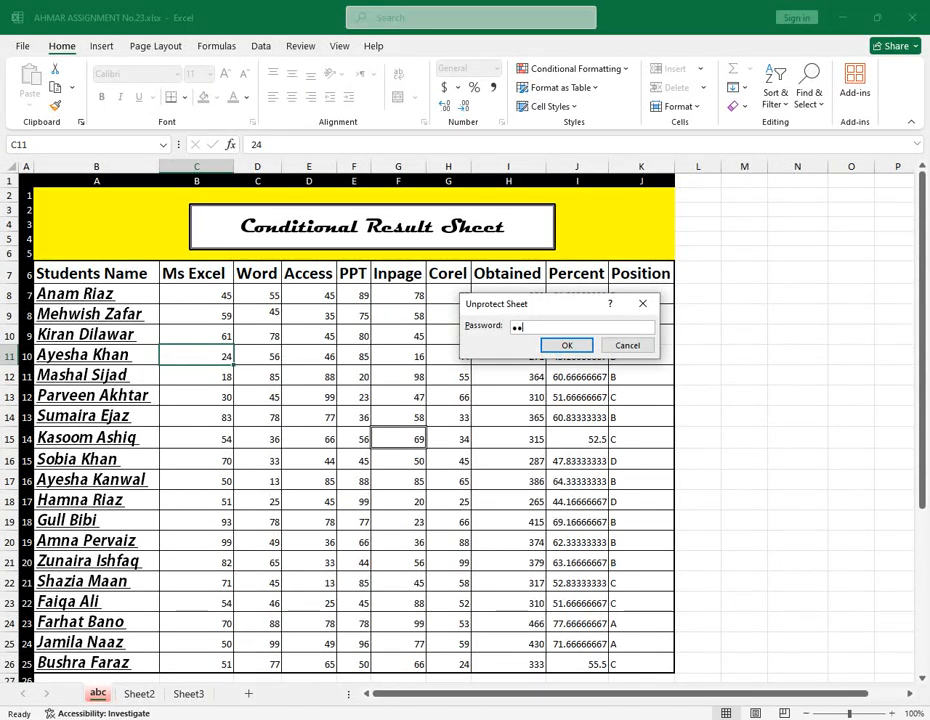
key("Return")
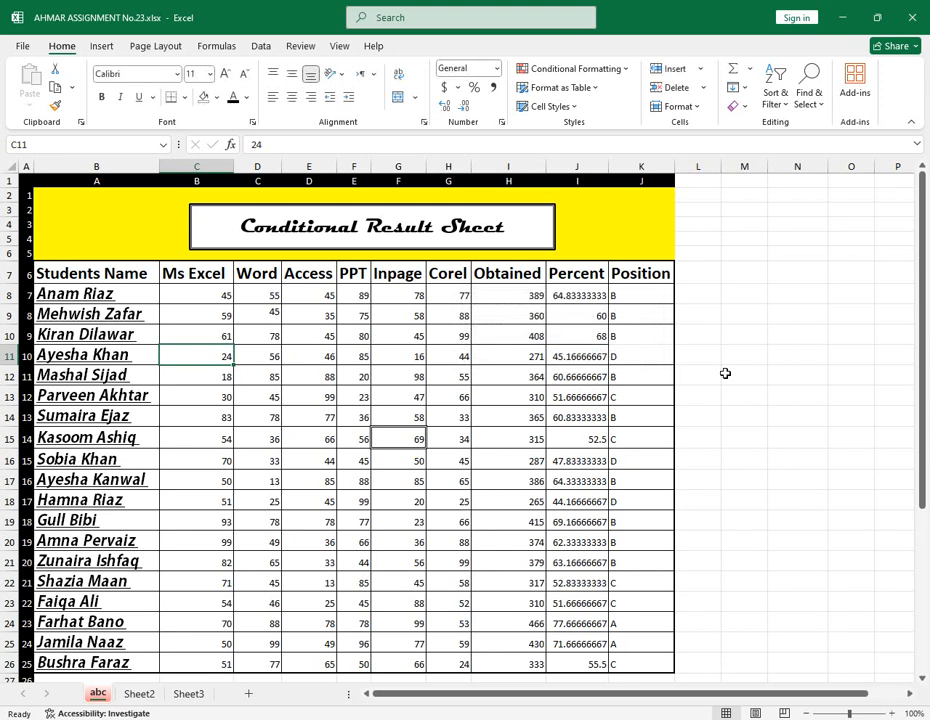
Step: Set the Ms Excel mark in cell C11 to 50
left_click(242, 462)
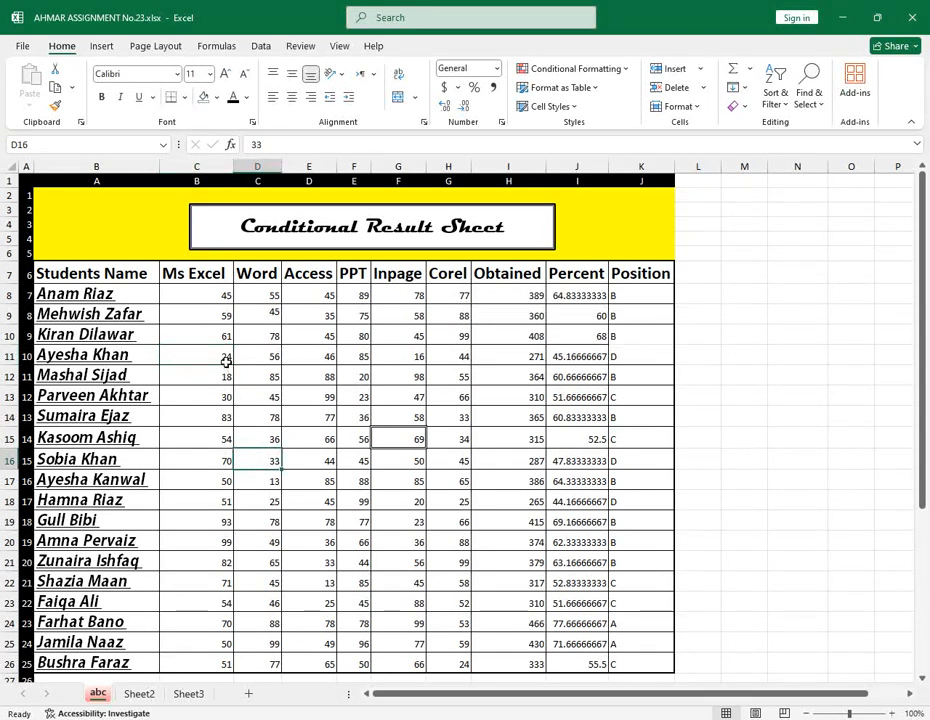
left_click(225, 358)
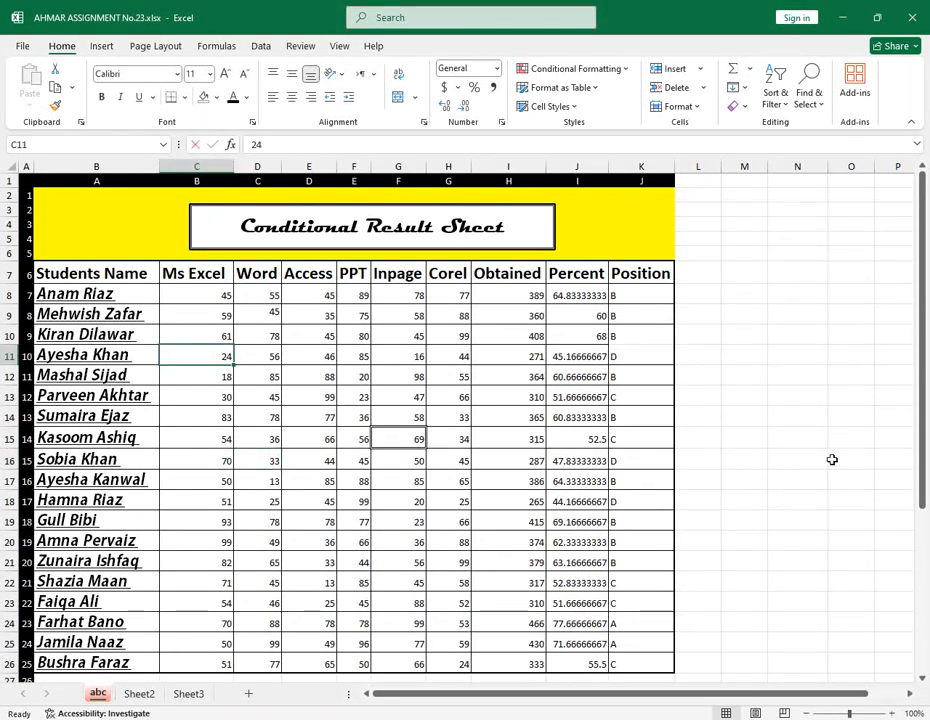
type("50")
key("Return")
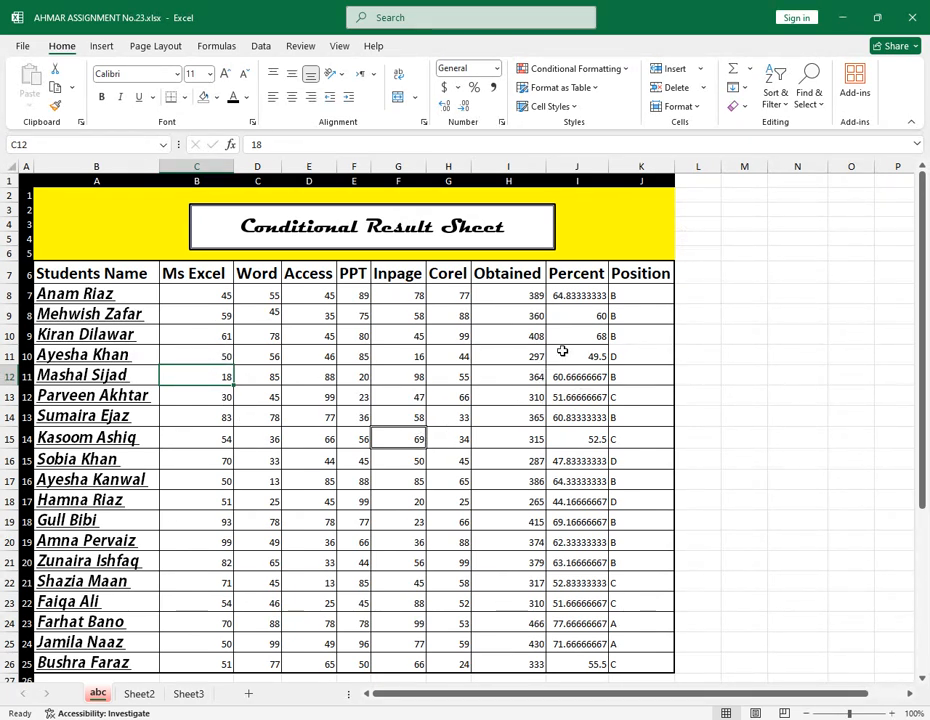
Step: Review the Number, Alignment, Font, Border, Fill and Protection options in Format Cells for cell C12, and close without changes
left_click(699, 108)
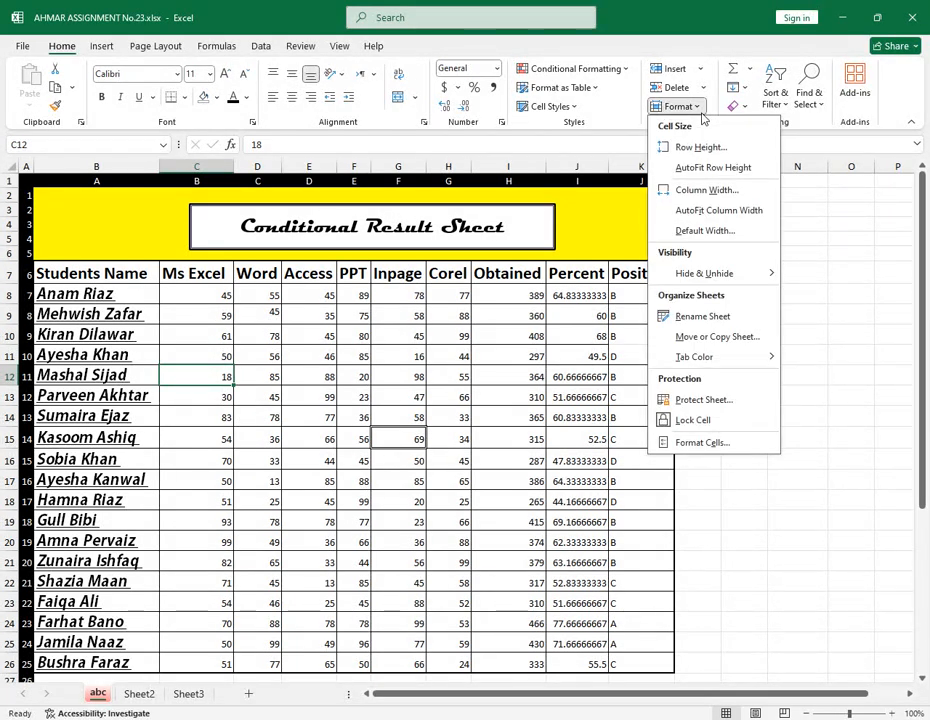
left_click(706, 442)
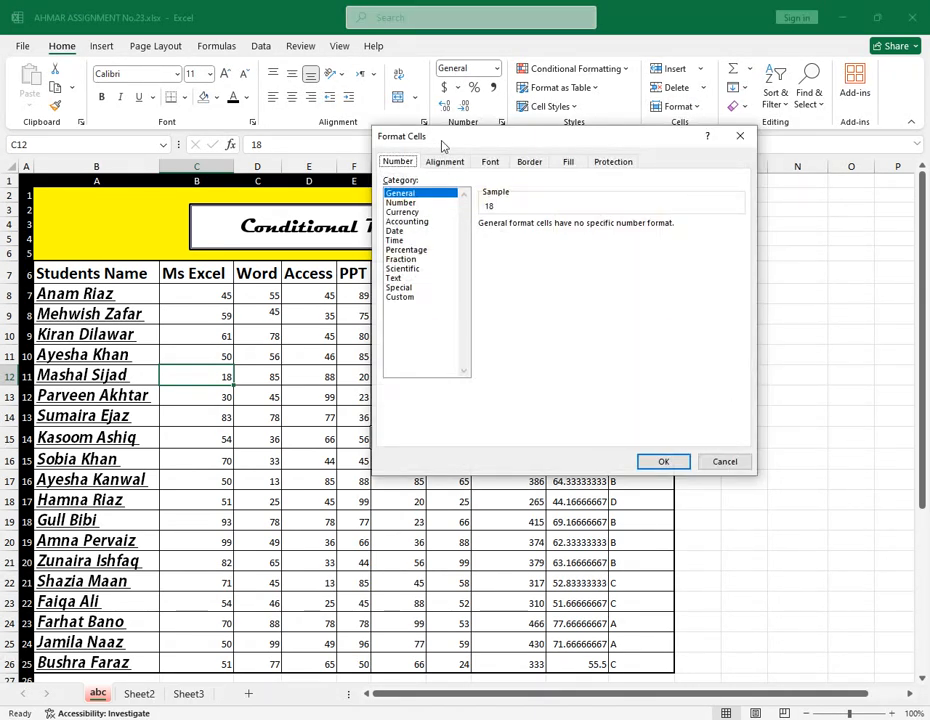
left_click_drag(442, 138, 380, 138)
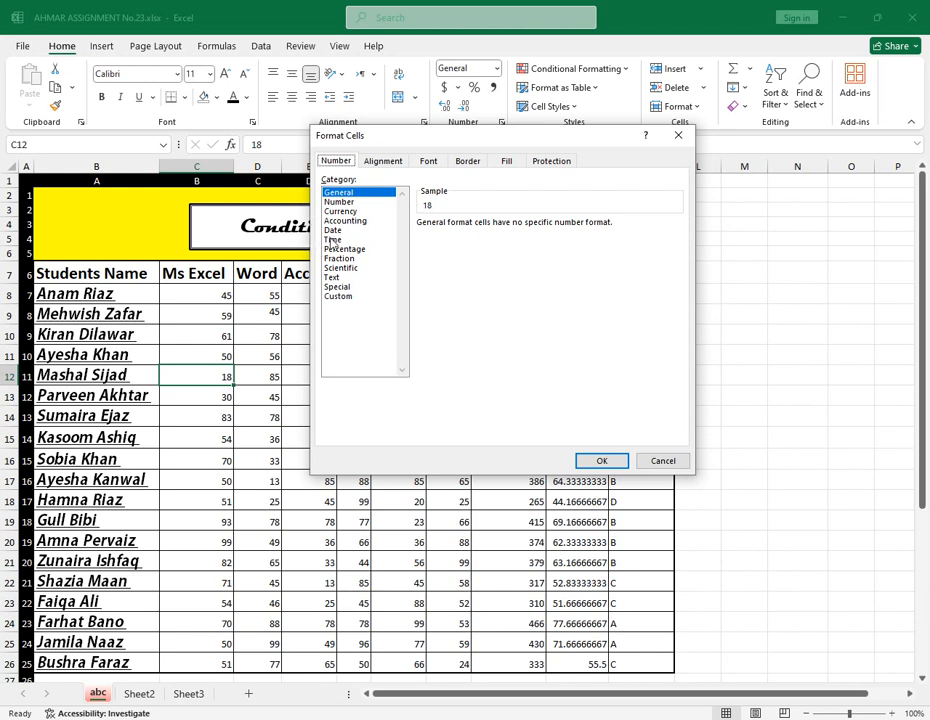
left_click(376, 164)
left_click(429, 164)
left_click(467, 163)
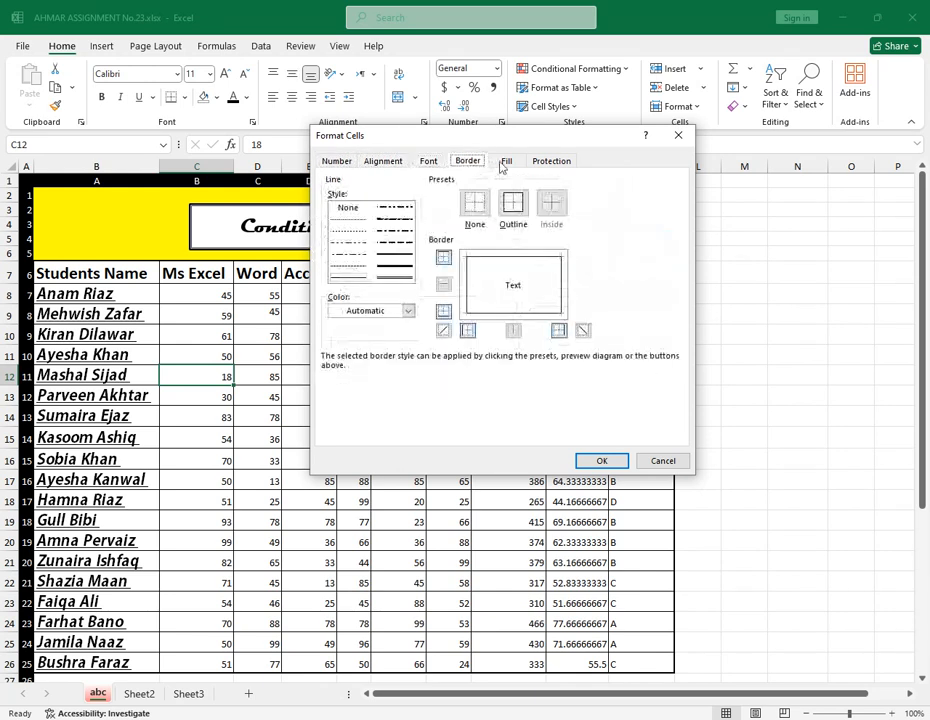
left_click(506, 162)
left_click(550, 162)
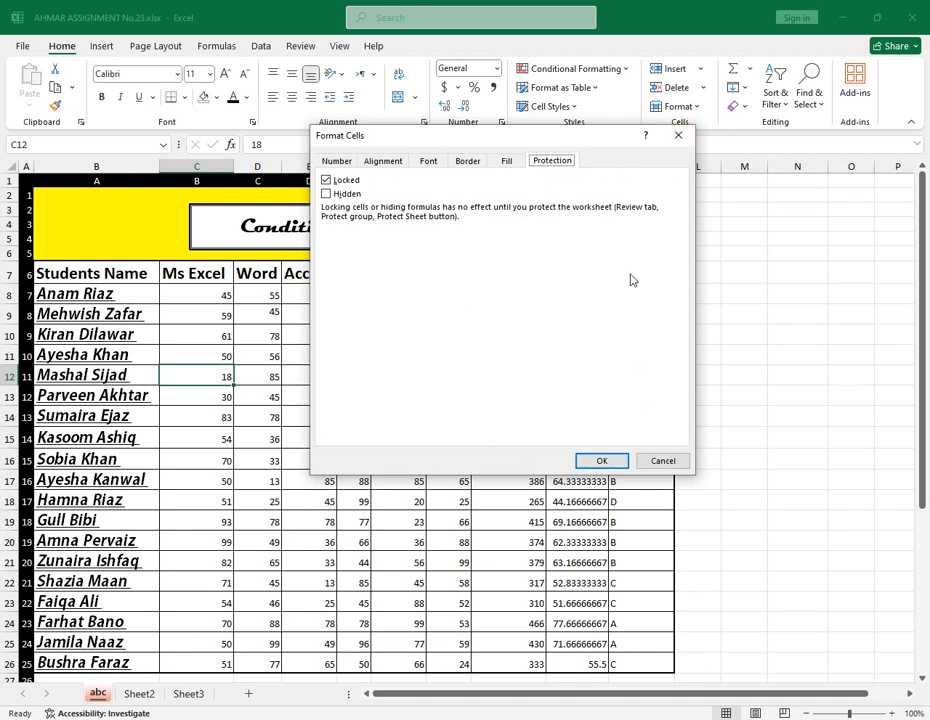
left_click(677, 135)
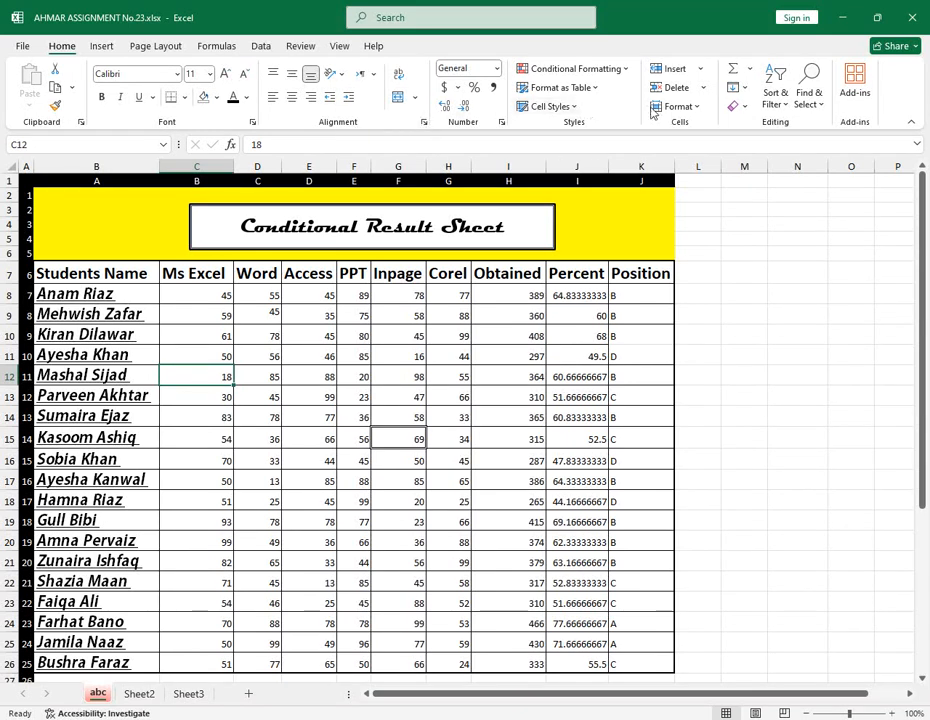
left_click(268, 378)
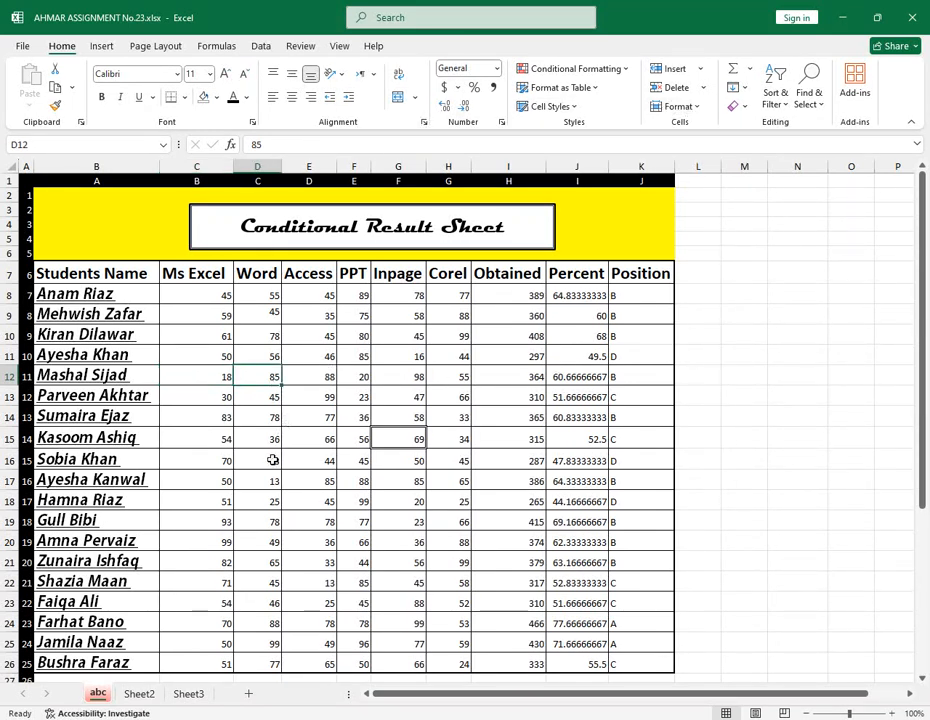
left_click(268, 461)
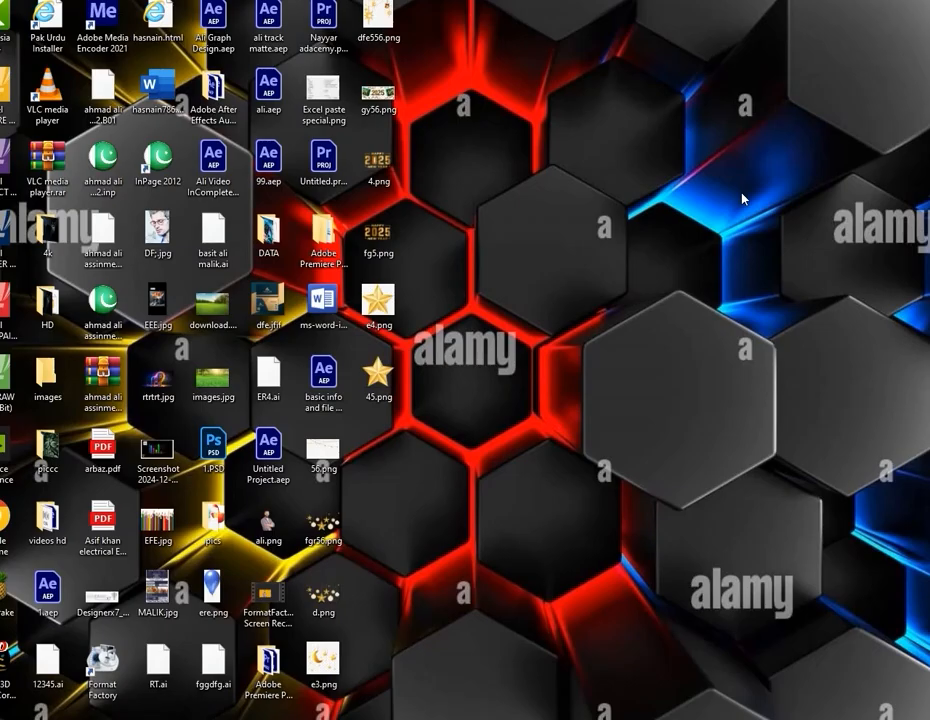